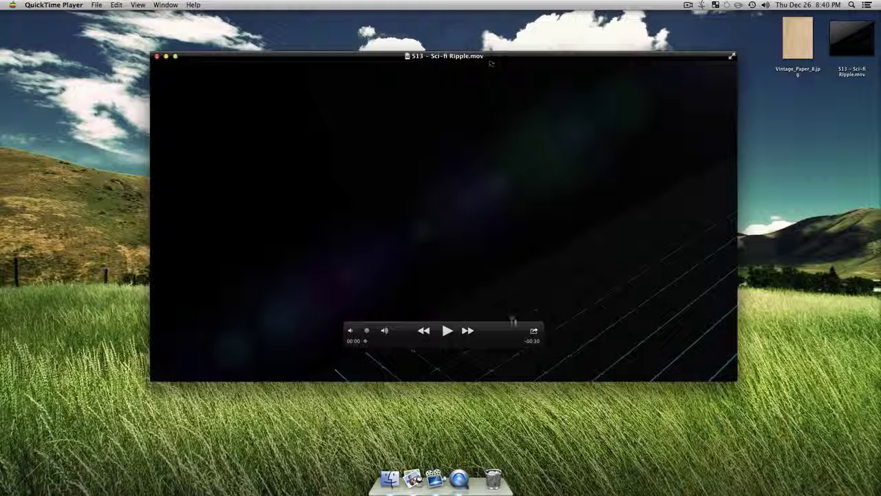
Step: Play the S13 - Sci-fi Ripple.mov preview and pause it on the raised blocks at 00:13
{"action": "left_click_drag", "start_coordinate": [513, 326], "coordinate": [325, 359]}
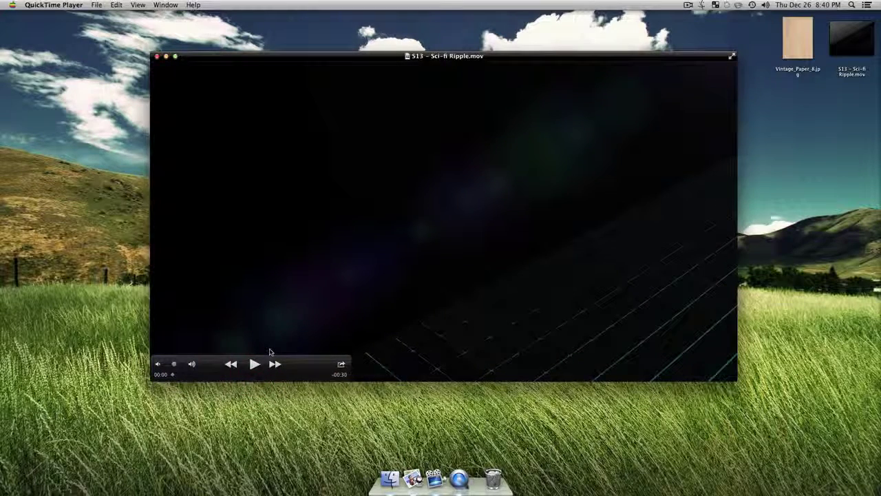
{"action": "left_click", "coordinate": [253, 364]}
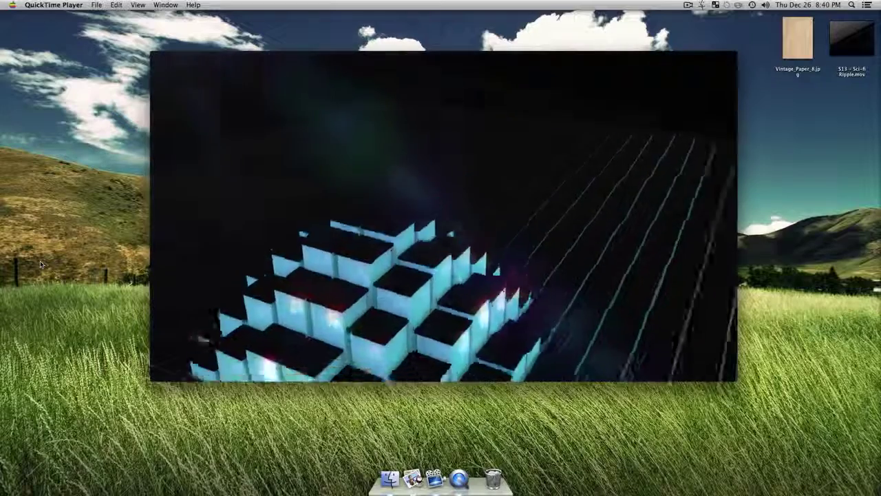
{"action": "mouse_move", "coordinate": [429, 211]}
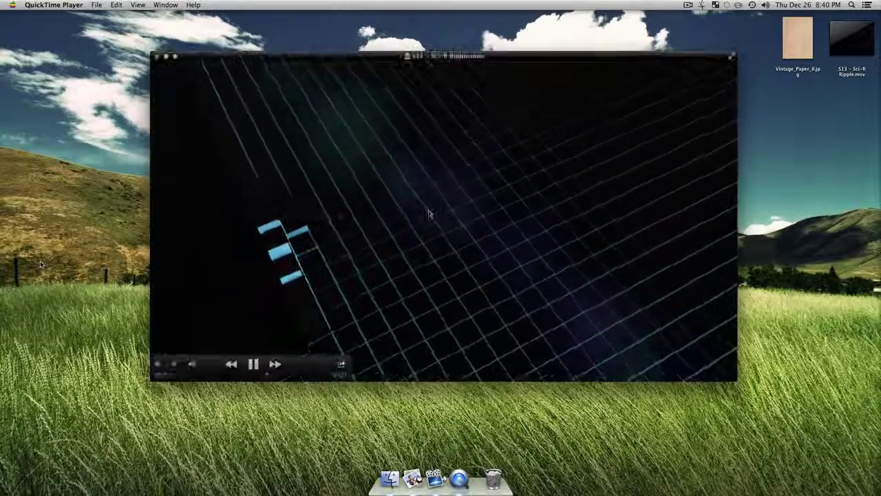
{"action": "left_click", "coordinate": [253, 374]}
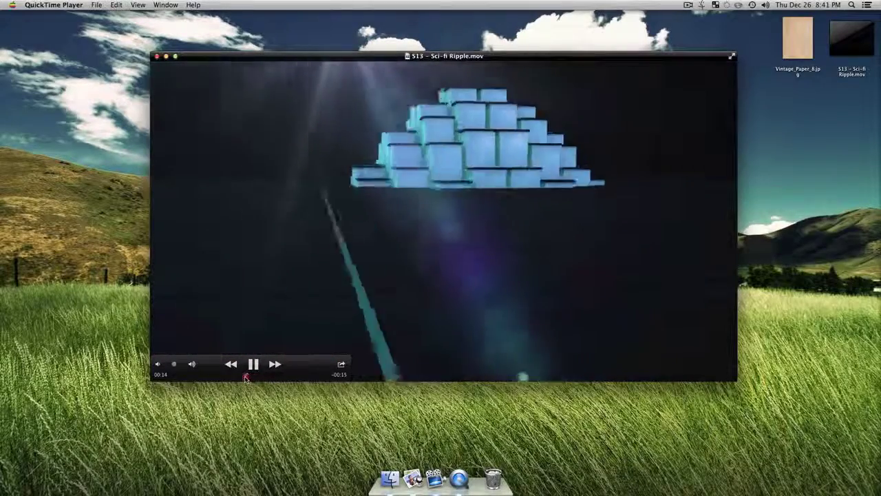
{"action": "left_click", "coordinate": [242, 375]}
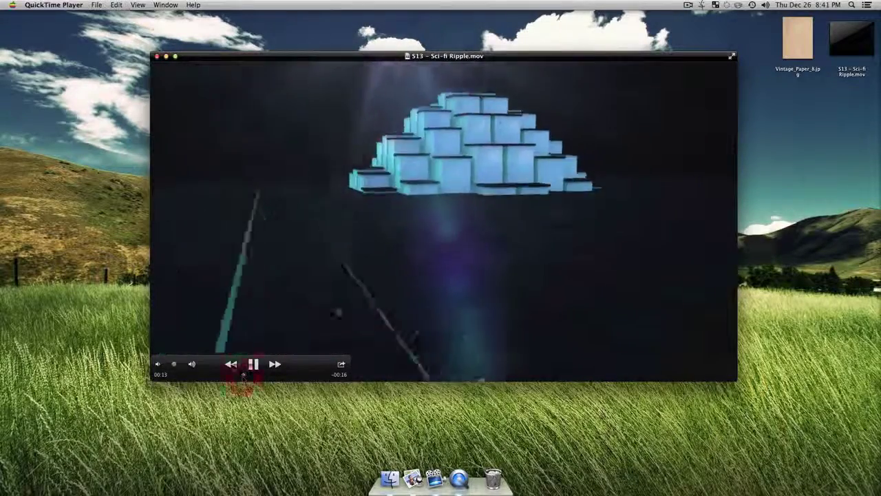
{"action": "left_click", "coordinate": [253, 364]}
{"action": "left_click", "coordinate": [231, 375]}
{"action": "mouse_move", "coordinate": [231, 376]}
{"action": "left_mouse_down"}
{"action": "mouse_move", "coordinate": [252, 374]}
{"action": "mouse_move", "coordinate": [241, 378]}
{"action": "left_mouse_up"}
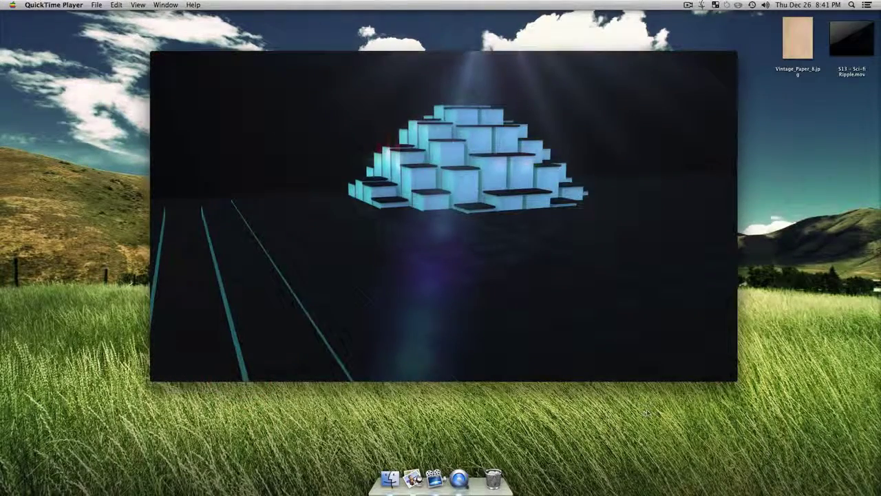
Step: Minimise the movie window and launch CINEMA 4D by searching for "cine"
{"action": "mouse_move", "coordinate": [740, 225]}
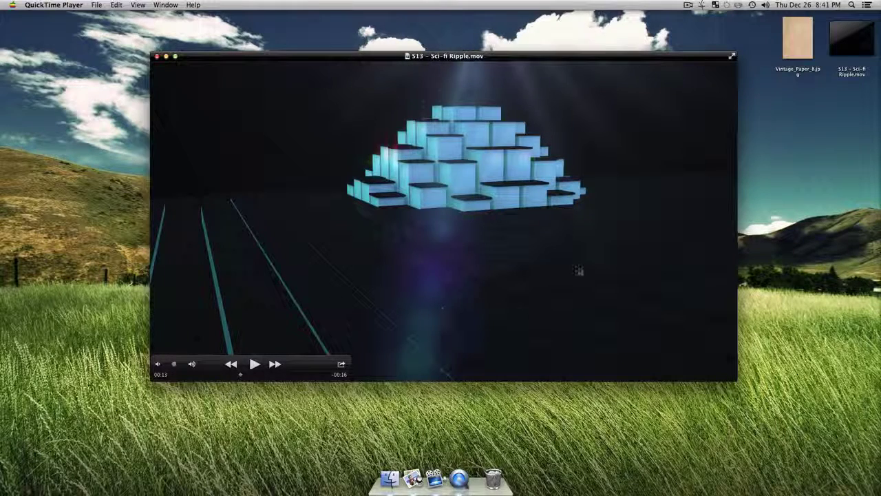
{"action": "double_click", "coordinate": [520, 56]}
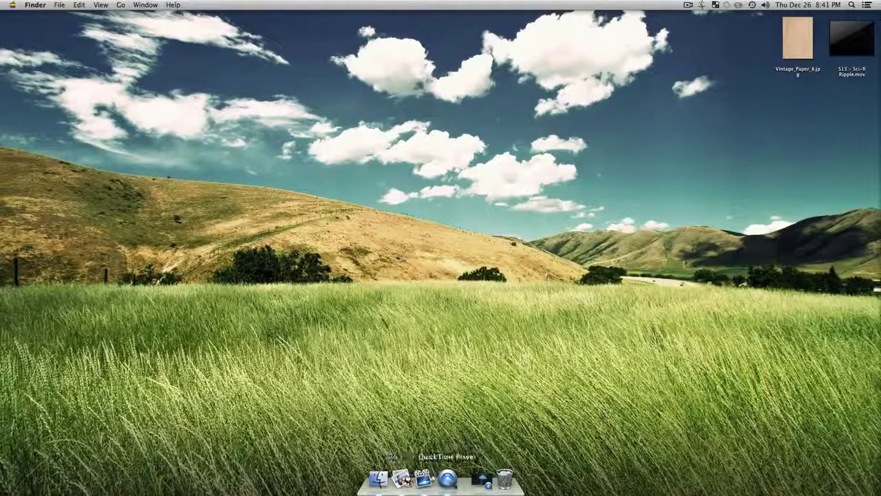
{"action": "key", "text": "ctrl+space"}
{"action": "type", "text": "c"}
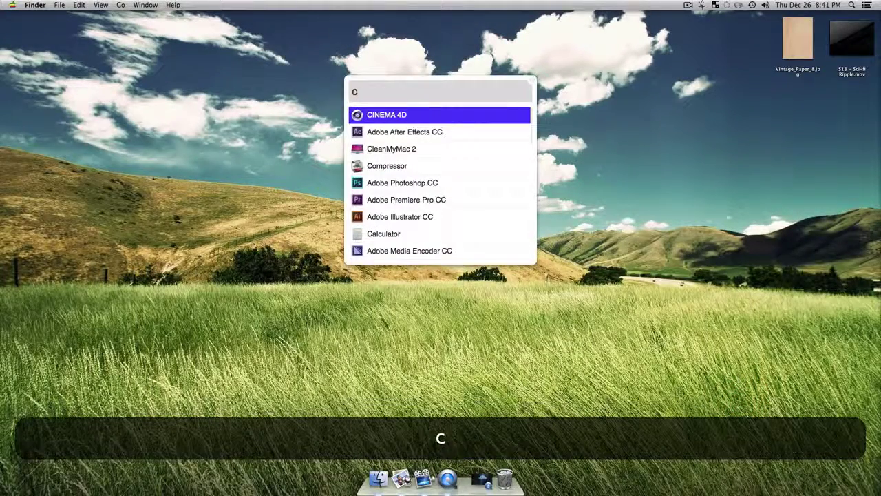
{"action": "type", "text": "ine"}
{"action": "key", "text": "Return"}
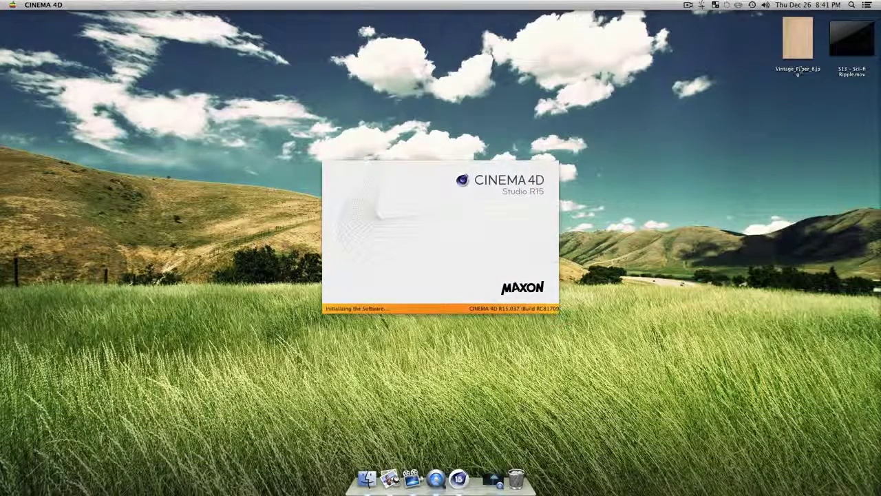
Step: Preview the Vintage_Paper_8.jpg texture from the desktop, close the preview and return to CINEMA 4D
{"action": "left_click", "coordinate": [786, 61]}
{"action": "key", "text": "space"}
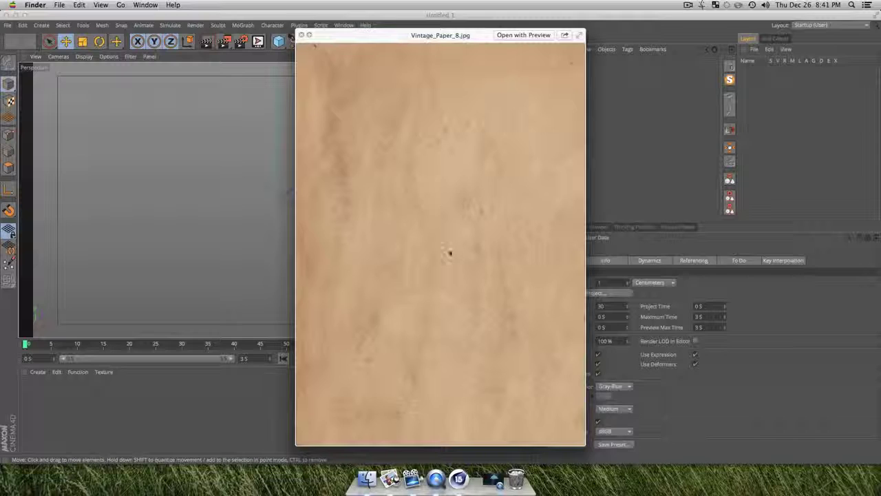
{"action": "key", "text": "space"}
{"action": "left_click", "coordinate": [619, 118]}
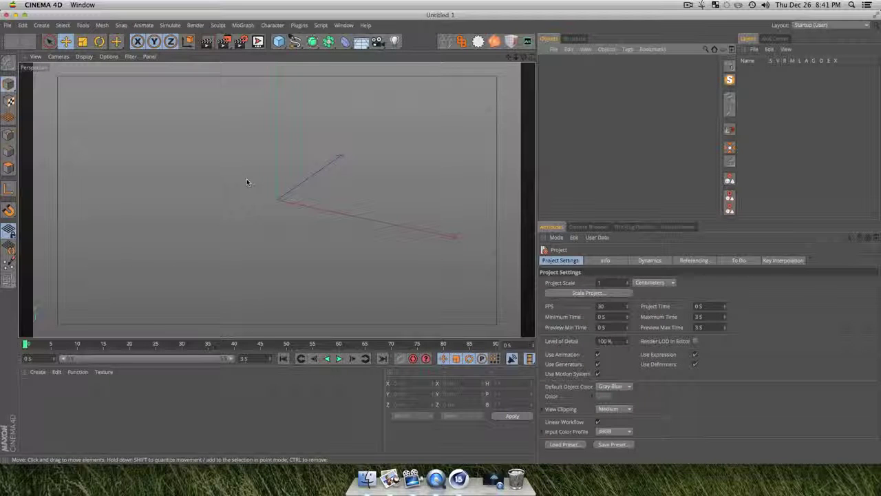
Step: Add a cube and round its edges with a fillet of 6 cm radius and 2 subdivisions
{"action": "left_click", "coordinate": [278, 42]}
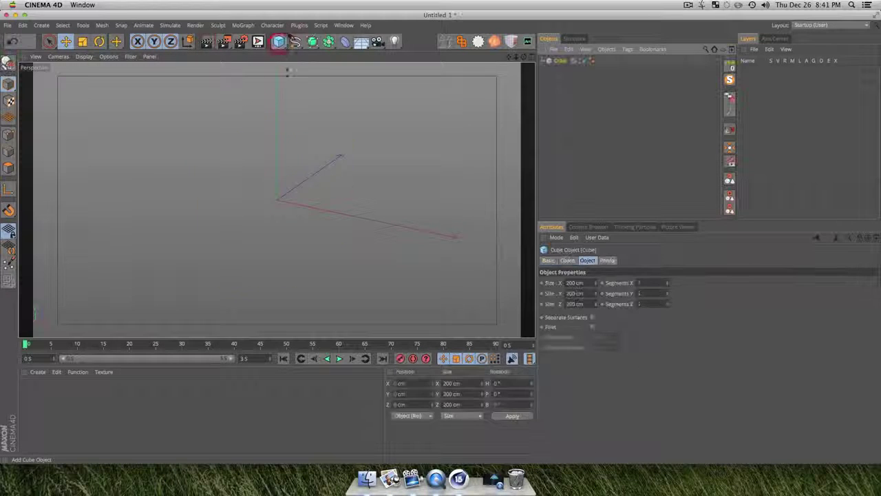
{"action": "key", "text": "3"}
{"action": "mouse_move", "coordinate": [357, 227]}
{"action": "left_mouse_down"}
{"action": "mouse_move", "coordinate": [280, 225]}
{"action": "mouse_move", "coordinate": [310, 224]}
{"action": "left_mouse_up"}
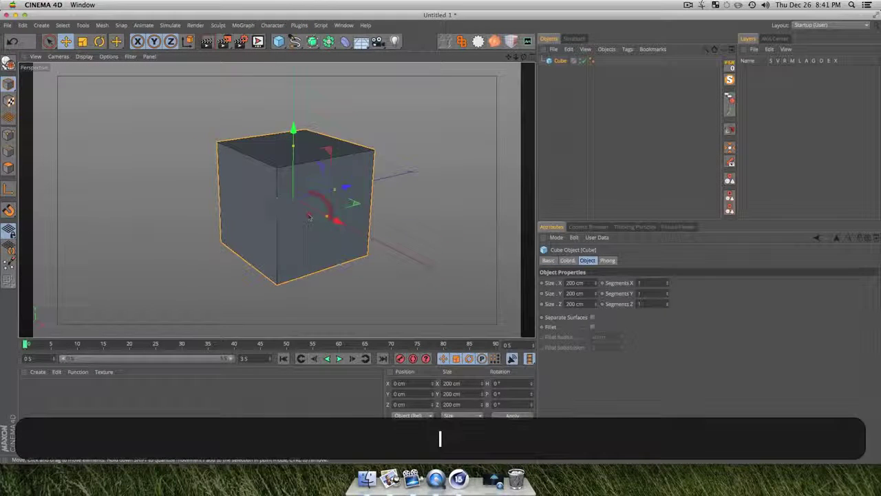
{"action": "left_click", "coordinate": [559, 60]}
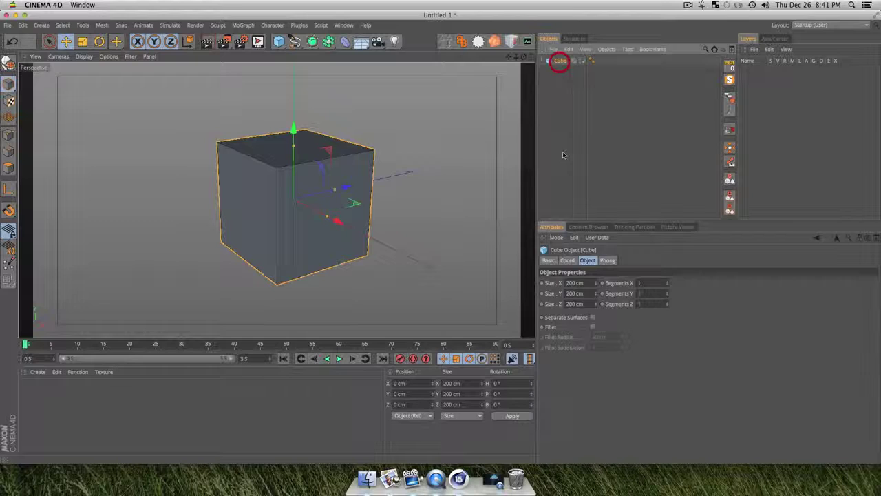
{"action": "left_click", "coordinate": [592, 327]}
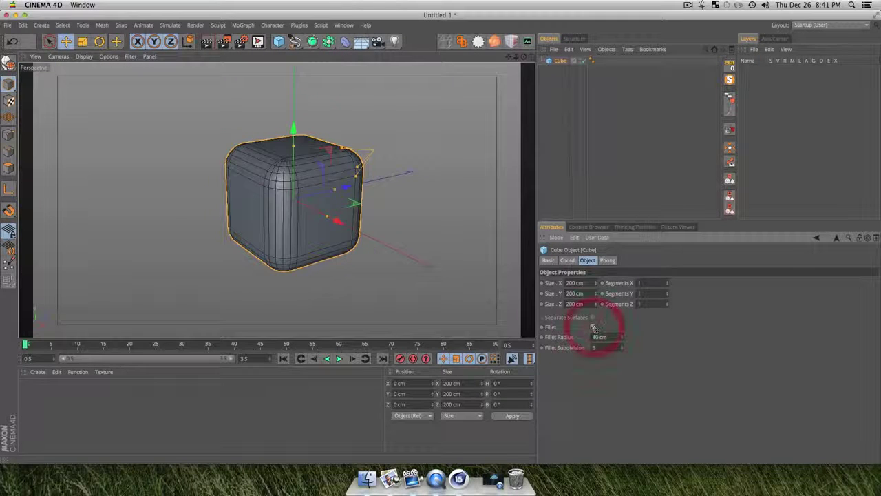
{"action": "mouse_move", "coordinate": [623, 338]}
{"action": "left_mouse_down"}
{"action": "mouse_move", "coordinate": [592, 338]}
{"action": "mouse_move", "coordinate": [626, 337]}
{"action": "mouse_move", "coordinate": [611, 347]}
{"action": "left_mouse_up"}
Step: Render the viewport close up on the cube's corner to check the smooth-shaded rounded edges
{"action": "scroll", "coordinate": [275, 163], "scroll_direction": "up", "scroll_amount": 8}
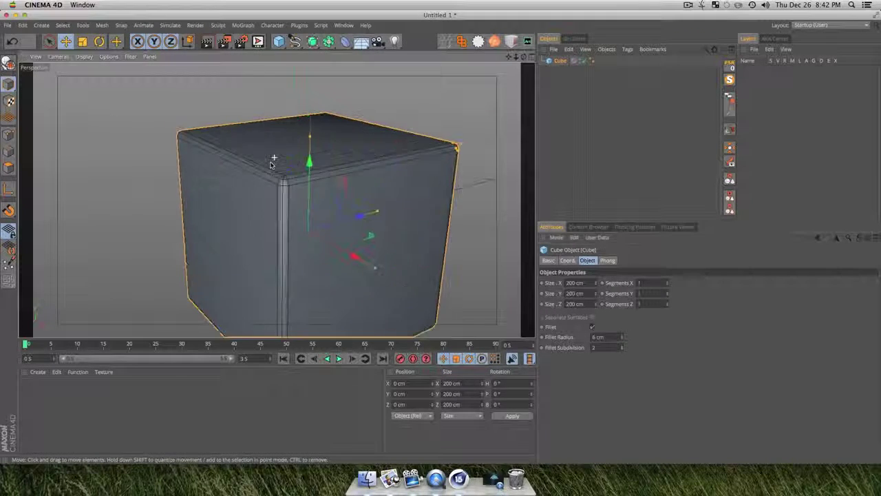
{"action": "key", "text": "3"}
{"action": "left_click_drag", "start_coordinate": [284, 197], "coordinate": [374, 178]}
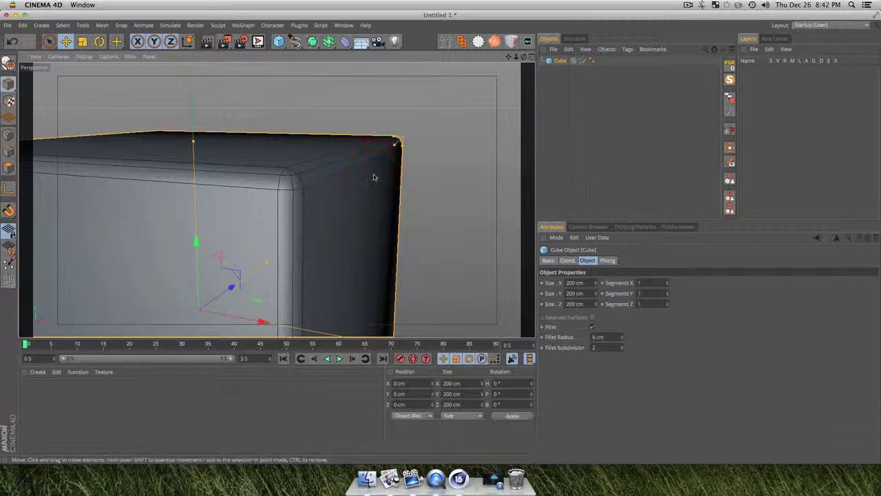
{"action": "key", "text": "super+r"}
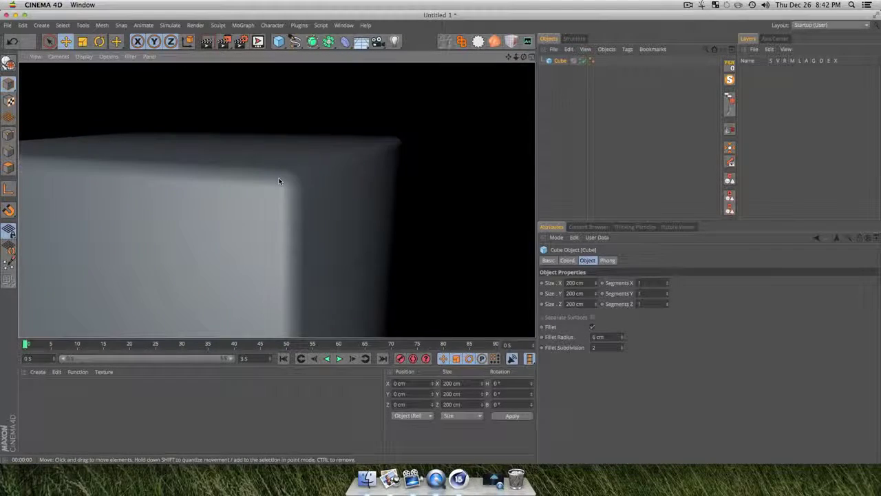
{"action": "scroll", "coordinate": [277, 178], "scroll_direction": "down", "scroll_amount": 8}
{"action": "key", "text": "3"}
{"action": "left_click_drag", "start_coordinate": [275, 177], "coordinate": [224, 229]}
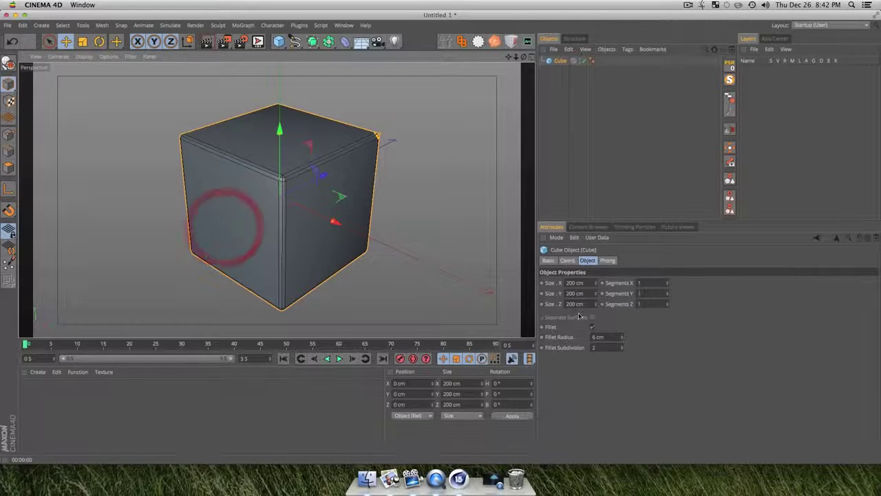
Step: Delete the Phong tag from the cube
{"action": "left_click", "coordinate": [568, 61]}
{"action": "left_click", "coordinate": [594, 60]}
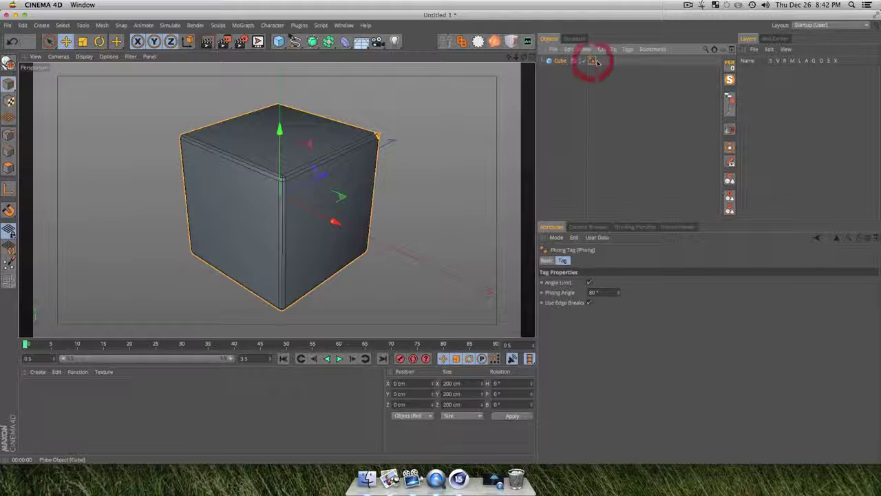
{"action": "key", "text": "Delete"}
Step: Render close-ups of the cube's corner from different angles to check the edge shading without the Phong tag
{"action": "scroll", "coordinate": [335, 220], "scroll_direction": "up", "scroll_amount": 5}
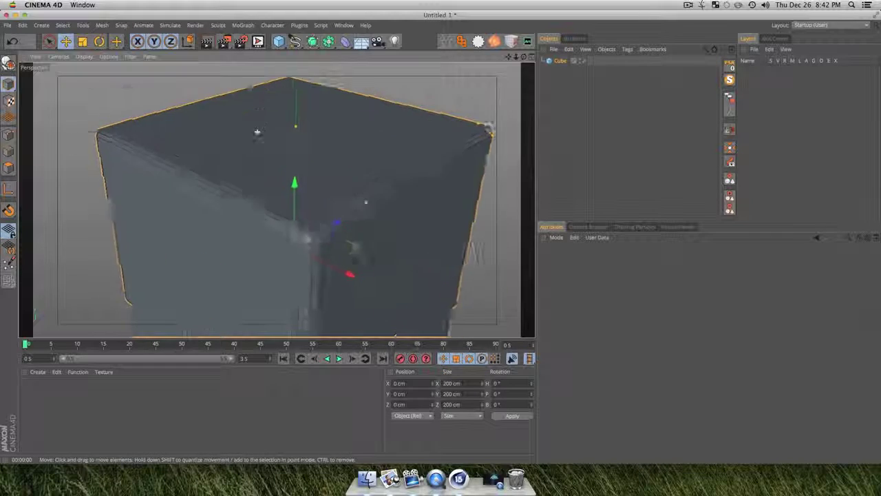
{"action": "key", "text": "3"}
{"action": "left_click_drag", "start_coordinate": [335, 220], "coordinate": [444, 182]}
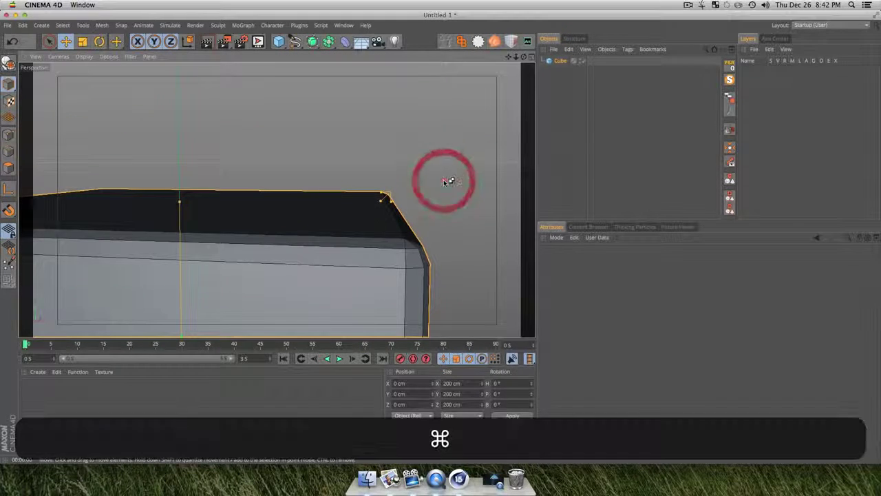
{"action": "key", "text": "super+r"}
{"action": "key", "text": "3"}
{"action": "left_click_drag", "start_coordinate": [413, 254], "coordinate": [388, 229]}
{"action": "key", "text": "super+r"}
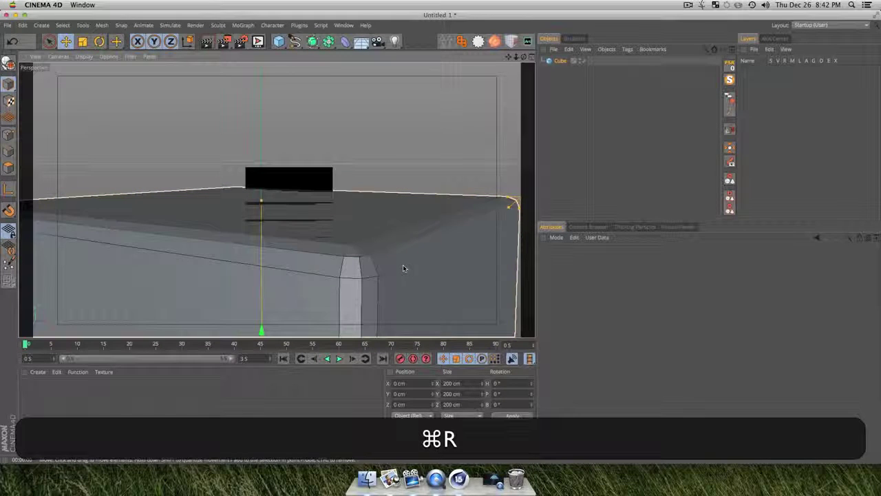
{"action": "key", "text": "super+r"}
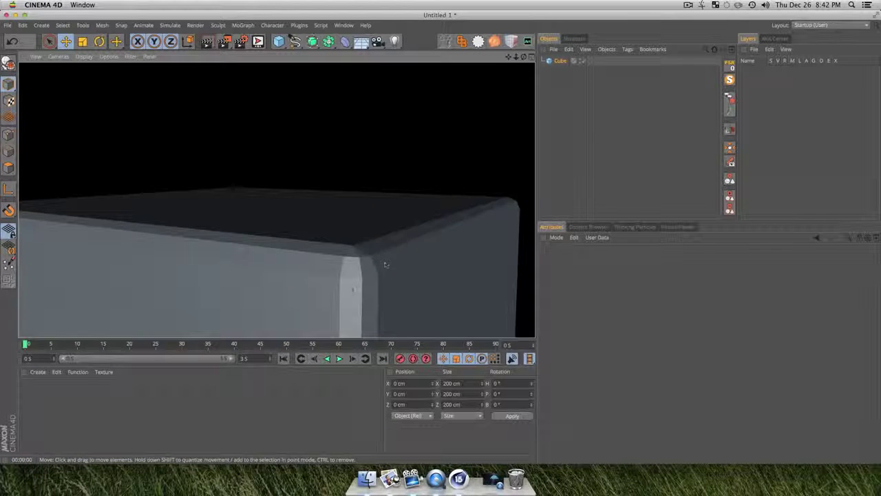
Step: Flatten the cube by setting its Y size to 20 cm
{"action": "scroll", "coordinate": [386, 264], "scroll_direction": "down", "scroll_amount": 4}
{"action": "key", "text": "3"}
{"action": "left_click_drag", "start_coordinate": [386, 264], "coordinate": [346, 311]}
{"action": "scroll", "coordinate": [358, 273], "scroll_direction": "down", "scroll_amount": 5}
{"action": "key", "text": "1"}
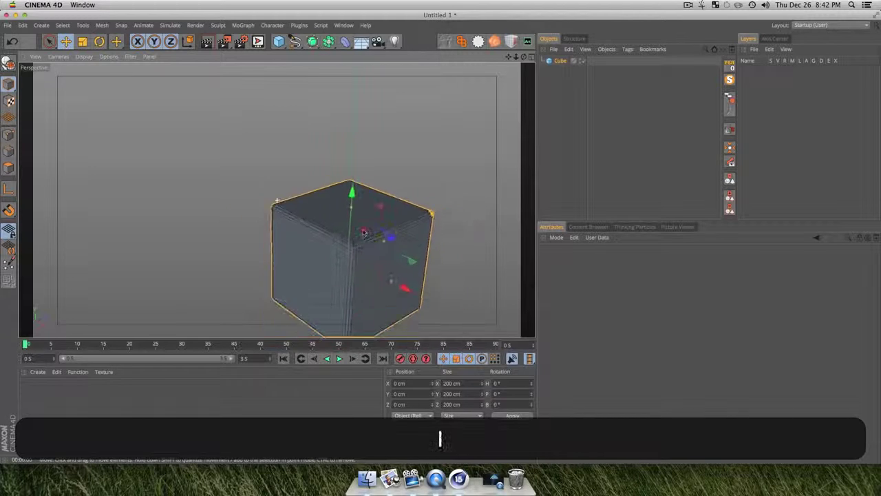
{"action": "left_click_drag", "start_coordinate": [363, 233], "coordinate": [359, 154]}
{"action": "left_click", "coordinate": [555, 61]}
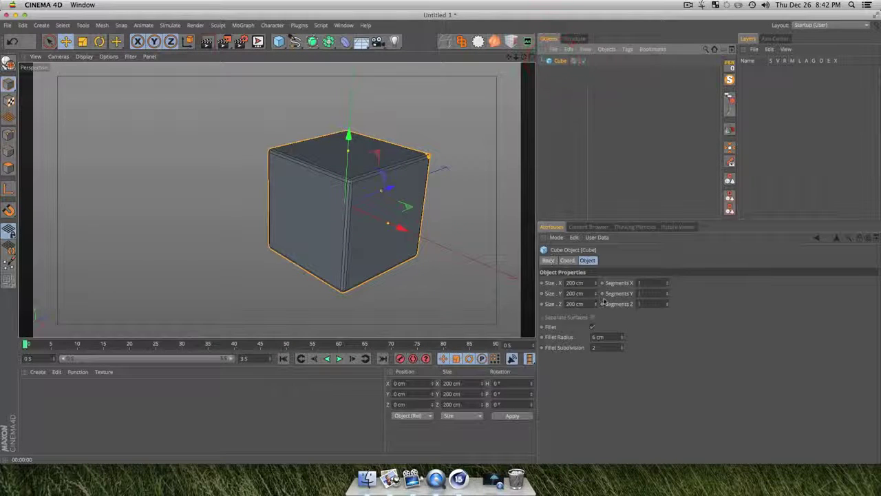
{"action": "left_click_drag", "start_coordinate": [596, 294], "coordinate": [596, 355]}
{"action": "type", "text": "20"}
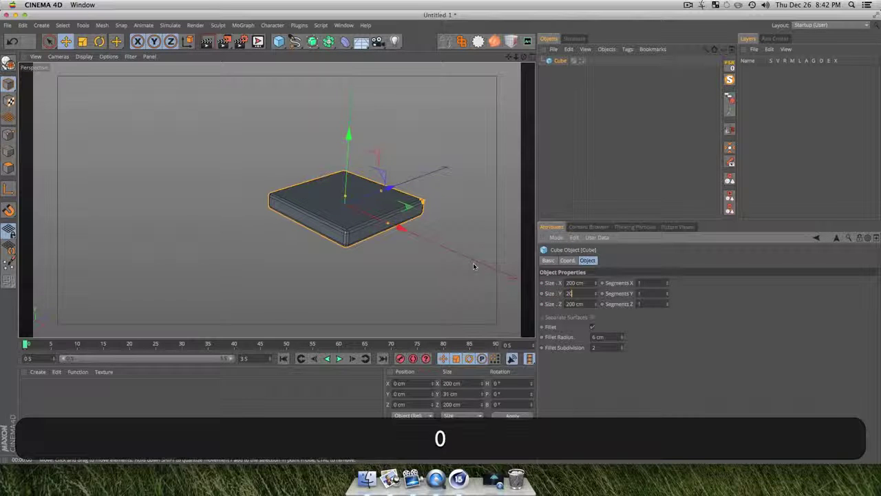
{"action": "key", "text": "Return"}
Step: Deselect the cube, check the block shapes in the S13 - Sci-fi Ripple.mov reference and return to CINEMA 4D
{"action": "left_click", "coordinate": [542, 157]}
{"action": "left_click_drag", "start_coordinate": [459, 186], "coordinate": [414, 192]}
{"action": "left_click", "coordinate": [458, 478]}
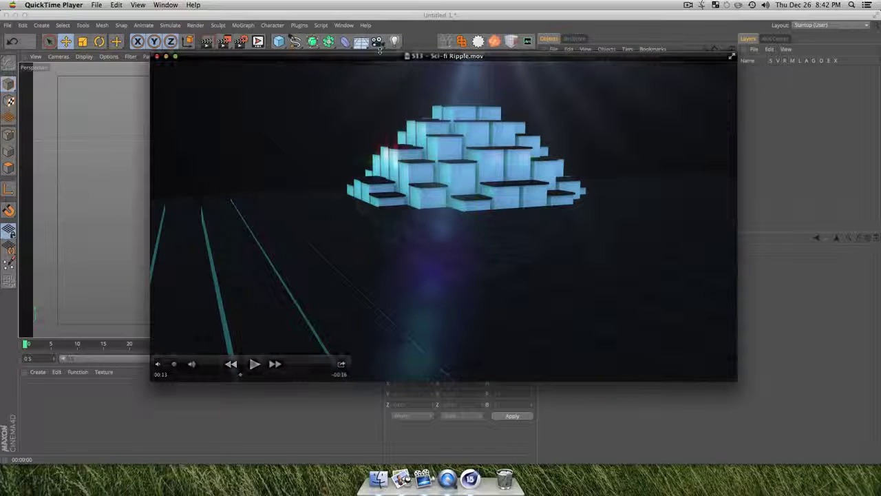
{"action": "key", "text": "super+w"}
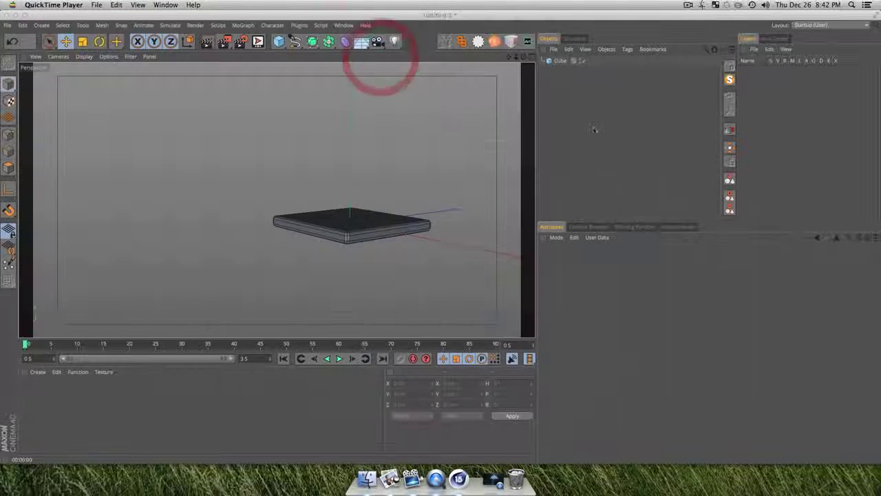
{"action": "left_click", "coordinate": [382, 59]}
Step: Rename the flattened cube as Top
{"action": "left_click", "coordinate": [561, 62]}
{"action": "key", "text": "super"}
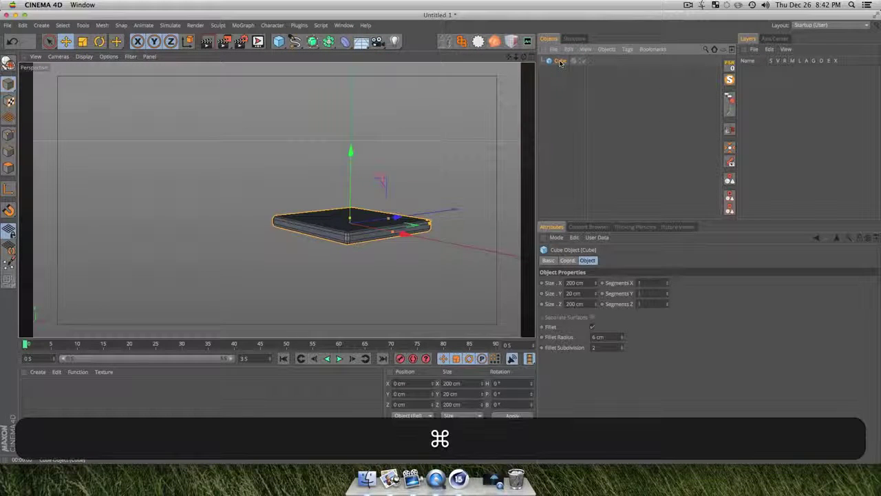
{"action": "double_click", "coordinate": [564, 60]}
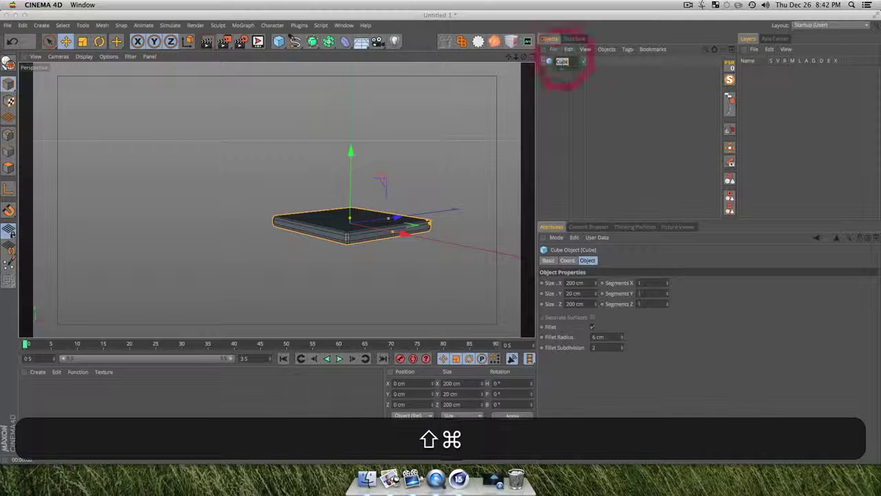
{"action": "type", "text": "TR"}
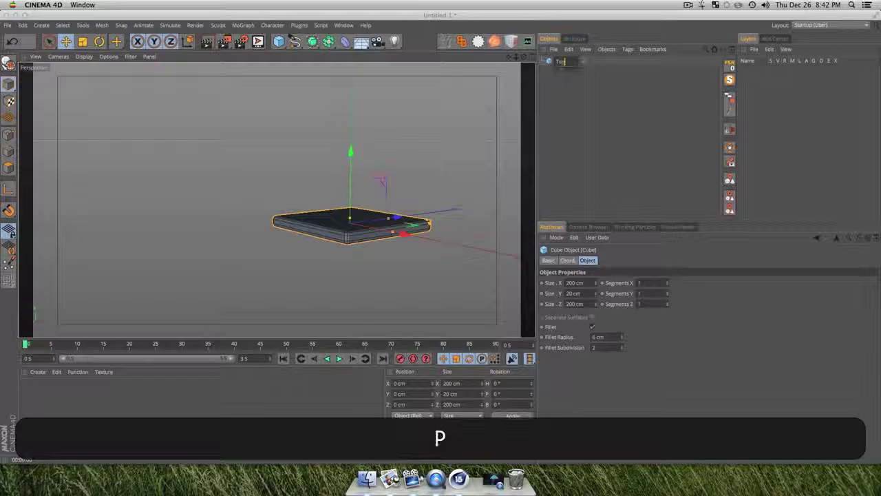
{"action": "type", "text": "p"}
{"action": "key", "text": "Return"}
Step: Duplicate the Top cube in the object hierarchy and select the copy
{"action": "key", "text": "super"}
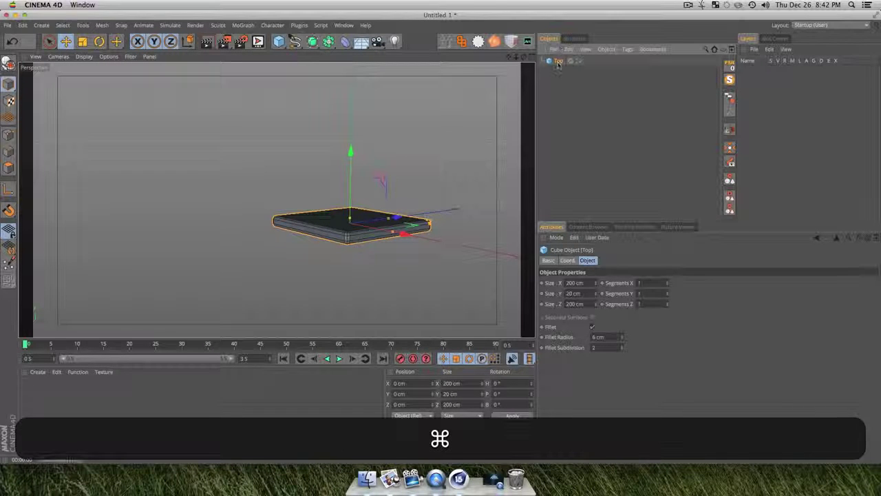
{"action": "left_click_drag", "start_coordinate": [558, 64], "coordinate": [566, 103], "text": "super"}
{"action": "left_click", "coordinate": [559, 69]}
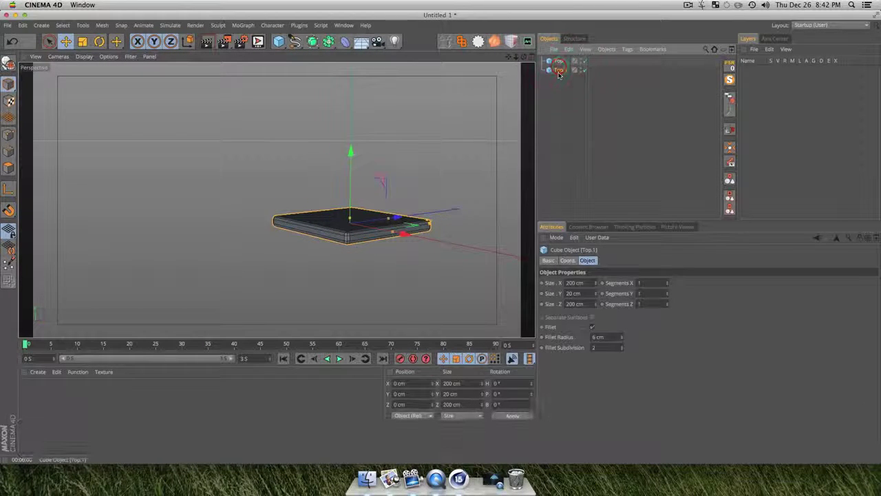
Step: Rename the duplicated Top cube as Bottom
{"action": "key", "text": "shift+b"}
{"action": "type", "text": "ottom"}
{"action": "key", "text": "Return"}
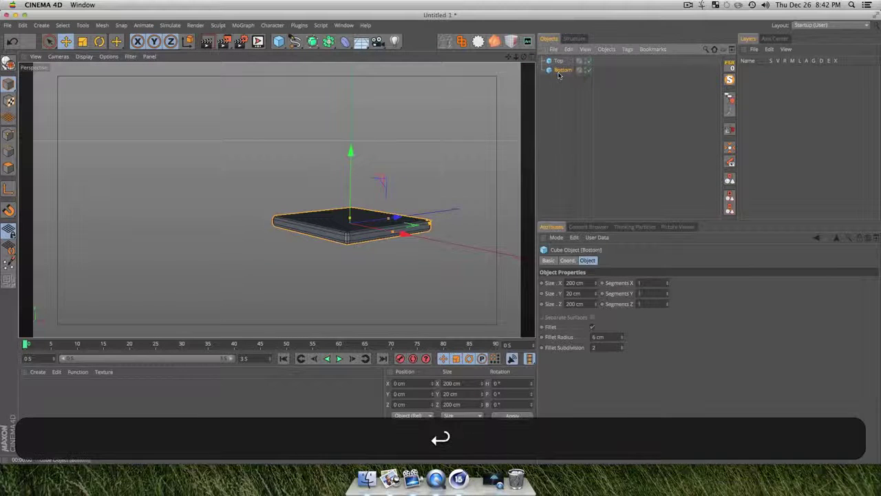
Step: Set the Bottom cube's size to 190 cm in X, 400 cm in Y and 190 cm in Z
{"action": "left_click_drag", "start_coordinate": [596, 294], "coordinate": [595, 240]}
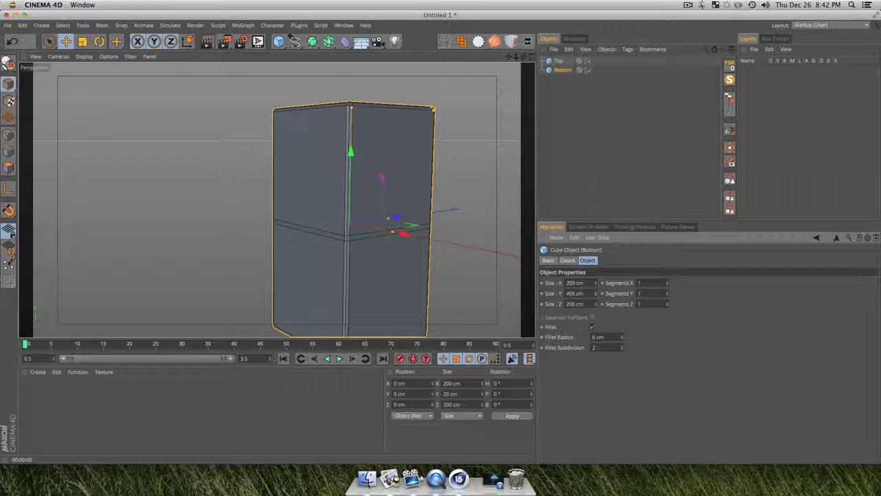
{"action": "type", "text": "400"}
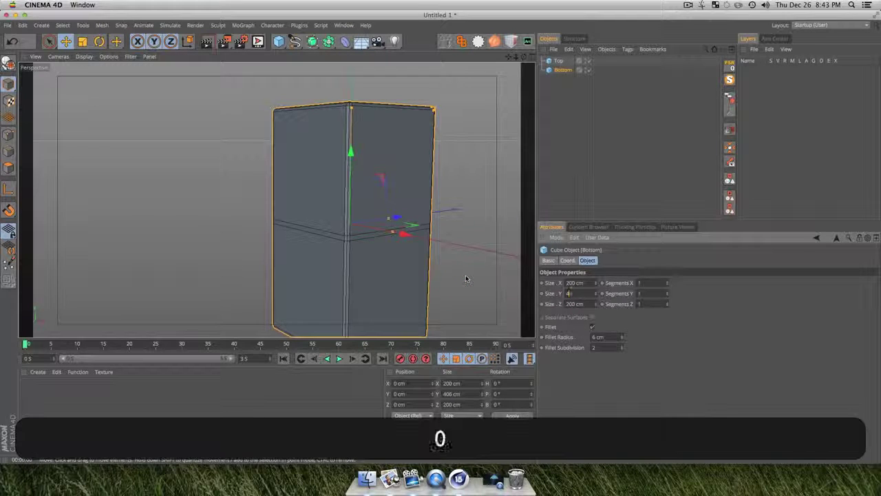
{"action": "key", "text": "Return"}
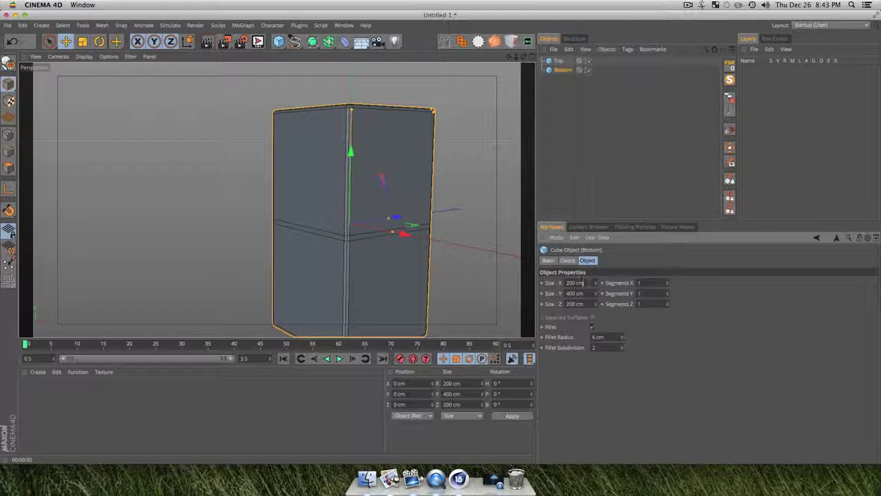
{"action": "left_click", "coordinate": [487, 271]}
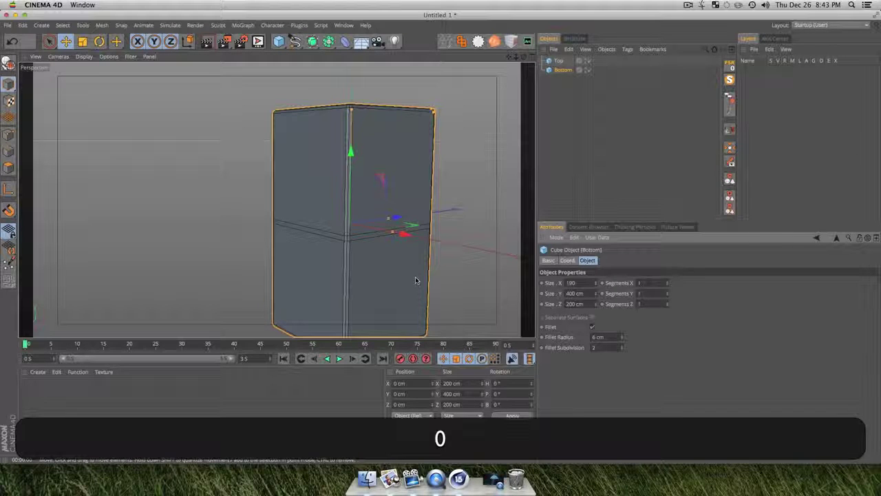
{"action": "type", "text": "190"}
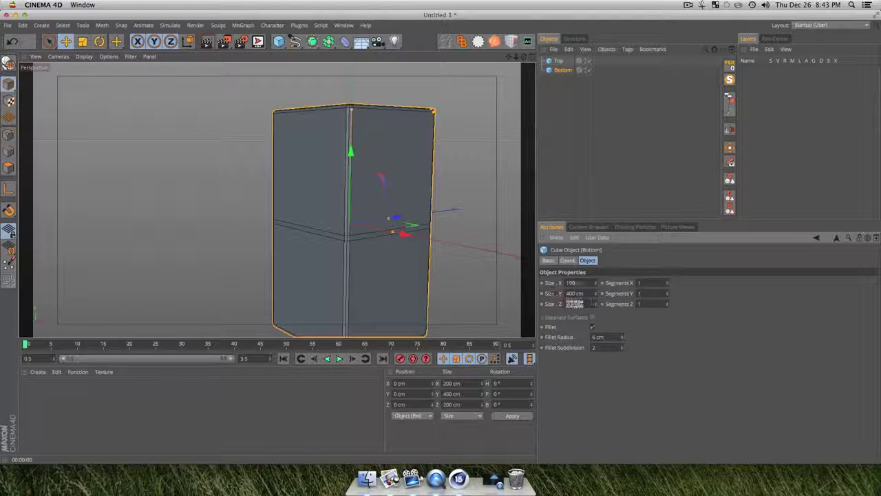
{"action": "left_click", "coordinate": [540, 292]}
{"action": "type", "text": "19"}
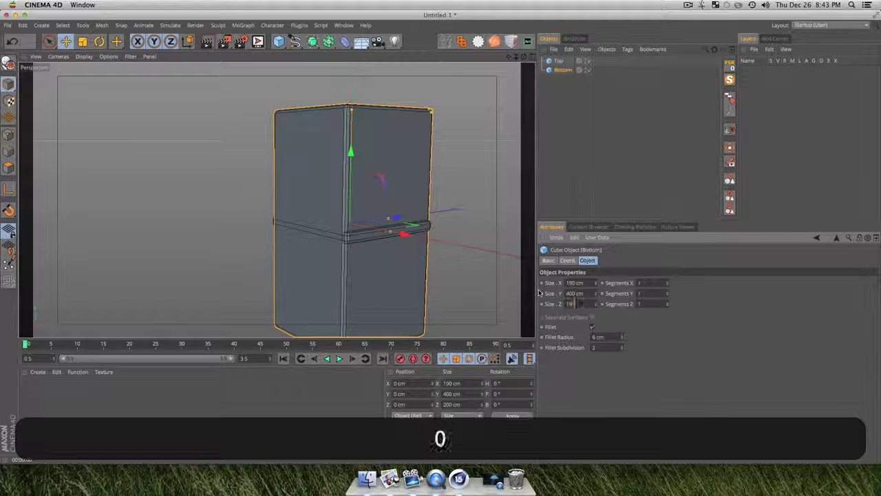
{"action": "type", "text": "0"}
{"action": "key", "text": "Return"}
Step: Lower the Bottom block beneath the Top slab to about -198.6 cm in Y, and check the fit in a viewport render
{"action": "left_click_drag", "start_coordinate": [348, 153], "coordinate": [393, 177]}
{"action": "key", "text": "3"}
{"action": "key", "text": "super+r"}
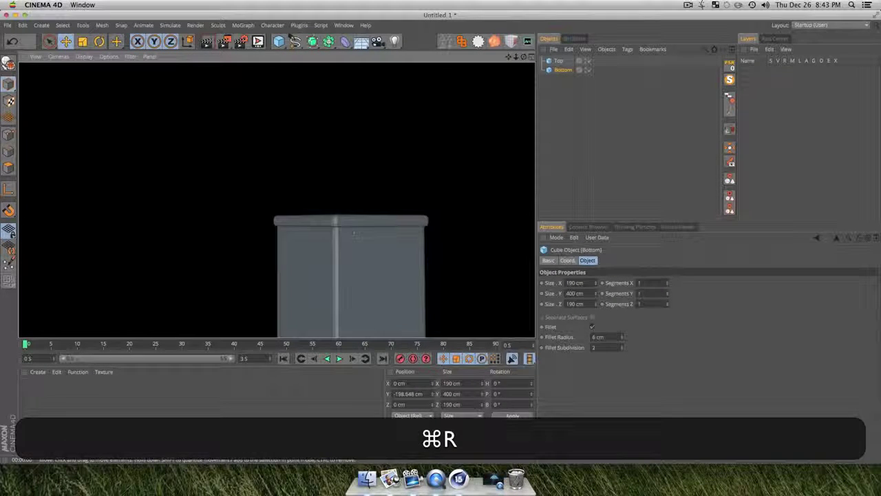
{"action": "left_click_drag", "start_coordinate": [350, 220], "coordinate": [373, 204]}
{"action": "scroll", "coordinate": [374, 203], "scroll_direction": "down", "scroll_amount": 5}
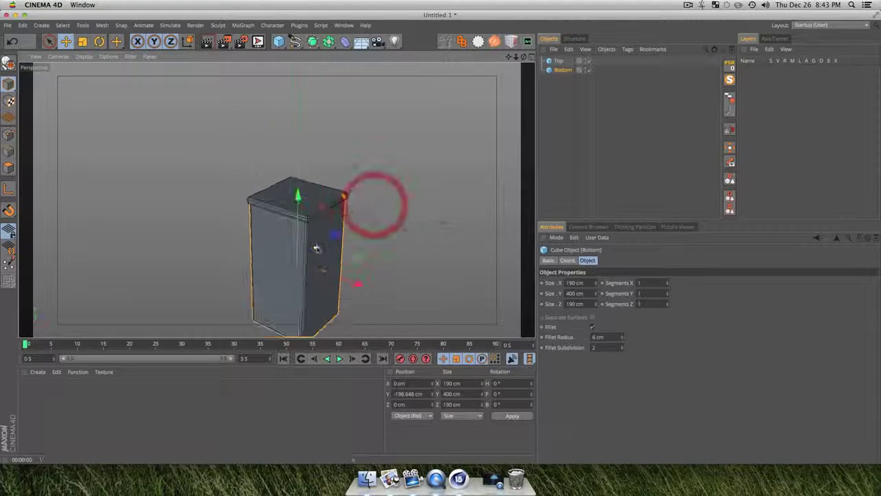
{"action": "left_click_drag", "start_coordinate": [309, 195], "coordinate": [337, 184]}
{"action": "left_click_drag", "start_coordinate": [300, 228], "coordinate": [292, 265]}
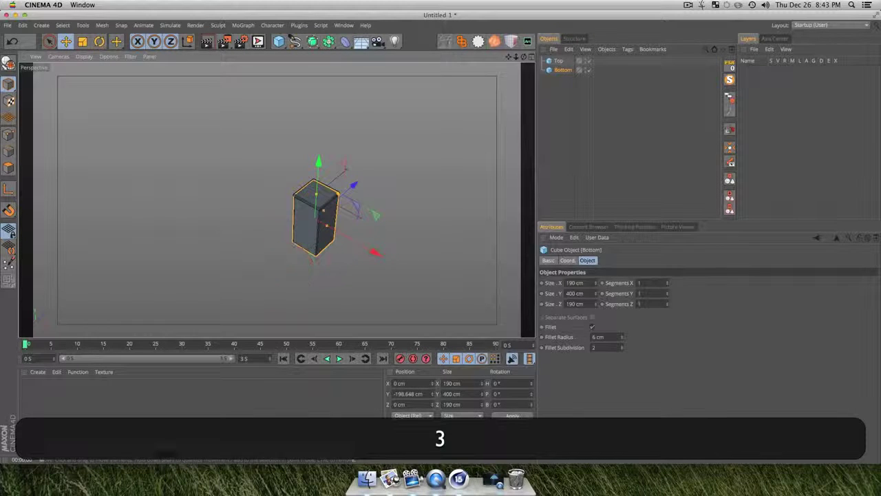
{"action": "left_click", "coordinate": [559, 110]}
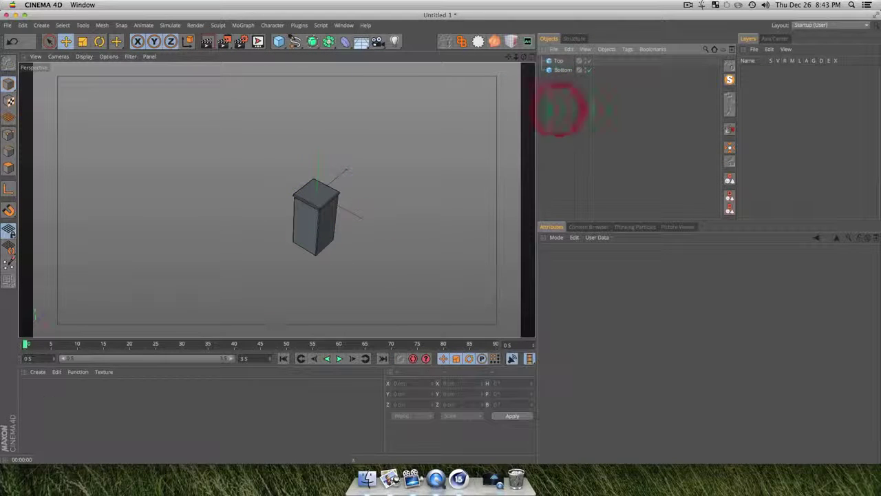
Step: Create a new material, open it in the Material Editor and disable its Color channel
{"action": "double_click", "coordinate": [29, 398]}
{"action": "double_click", "coordinate": [32, 394]}
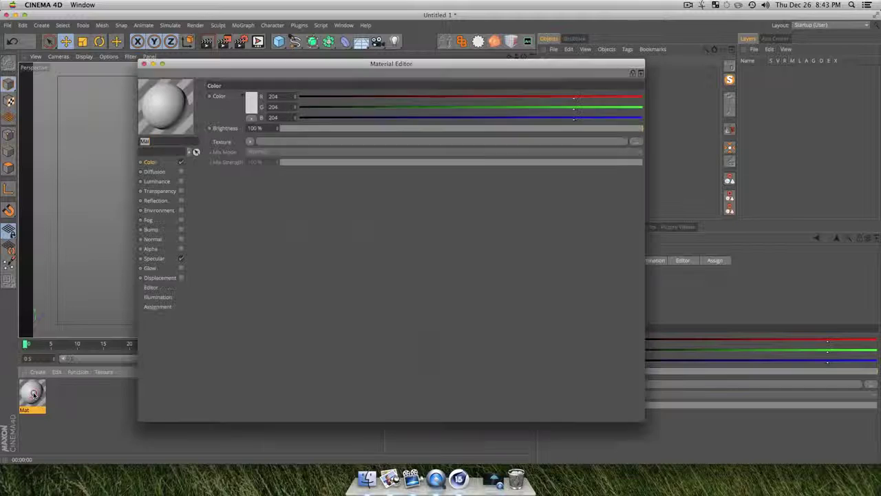
{"action": "left_click_drag", "start_coordinate": [213, 69], "coordinate": [272, 92]}
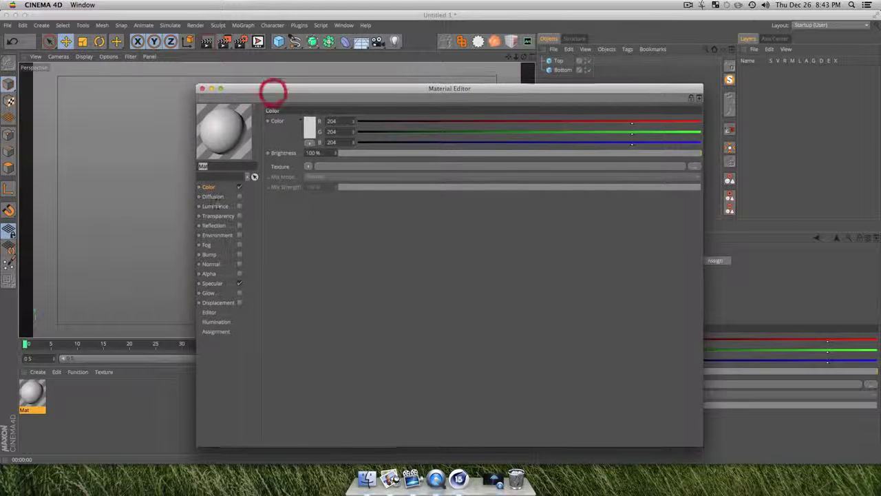
{"action": "left_click", "coordinate": [239, 187]}
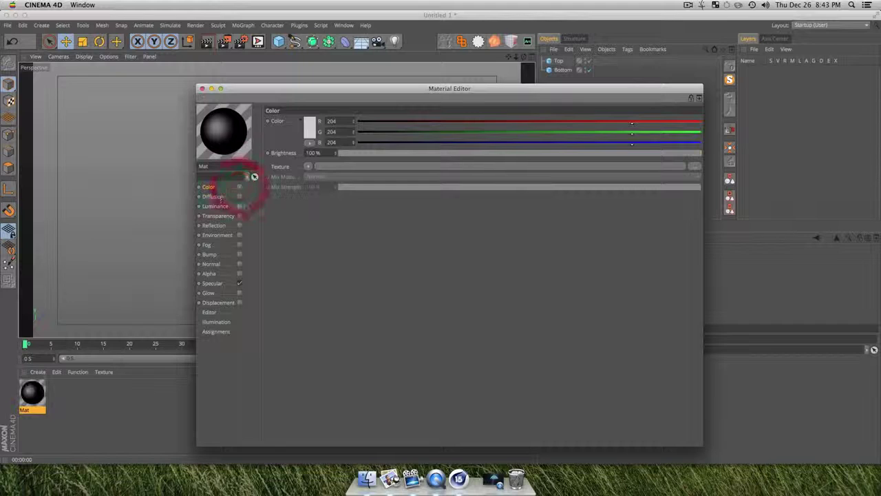
Step: Enable the material's Diffusion channel with Affect Luminance and Affect Reflection on and Affect Specular off
{"action": "left_click", "coordinate": [215, 197]}
{"action": "left_click", "coordinate": [239, 197]}
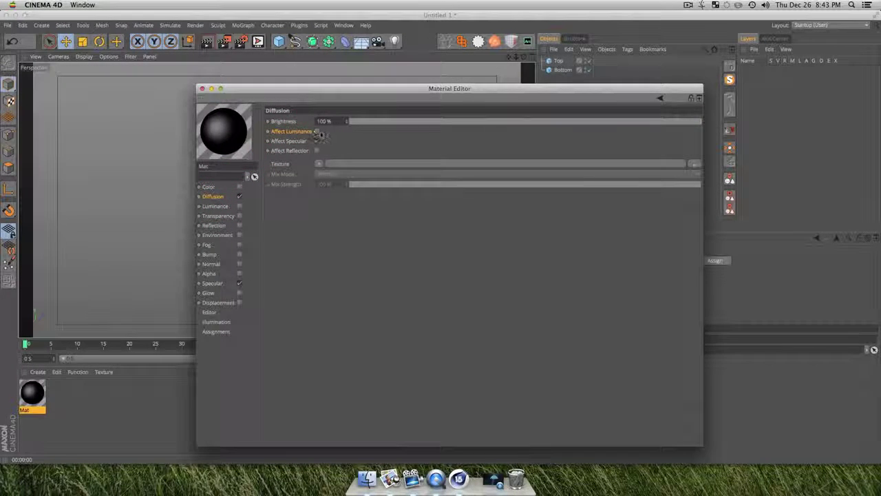
{"action": "left_click", "coordinate": [317, 132]}
{"action": "left_click", "coordinate": [327, 296]}
{"action": "left_click_drag", "start_coordinate": [493, 91], "coordinate": [434, 84]}
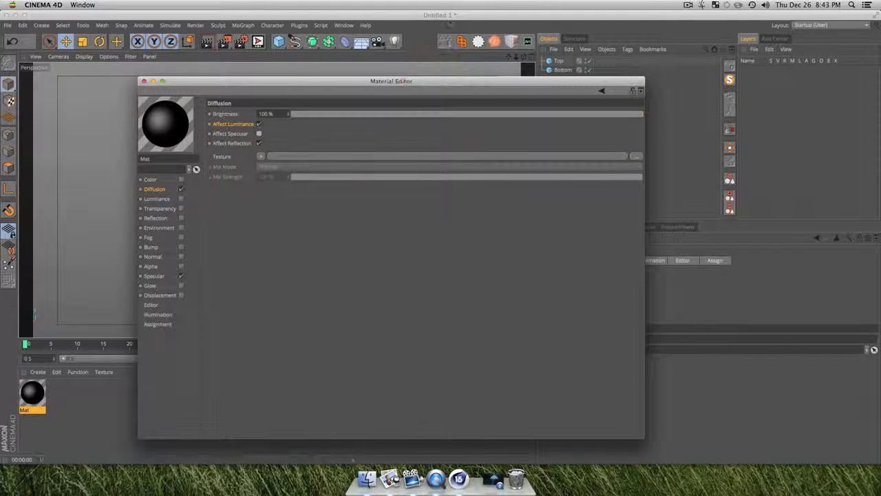
Step: Try bringing Vintage_Paper_8.jpg straight from the desktop into the Diffusion texture, then undo the assignment
{"action": "left_click_drag", "start_coordinate": [496, 13], "coordinate": [292, 12]}
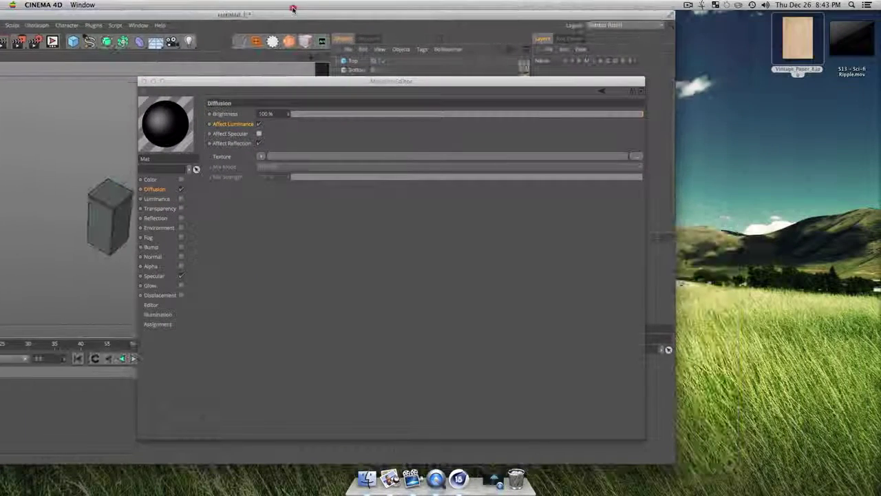
{"action": "left_click_drag", "start_coordinate": [796, 46], "coordinate": [846, 110]}
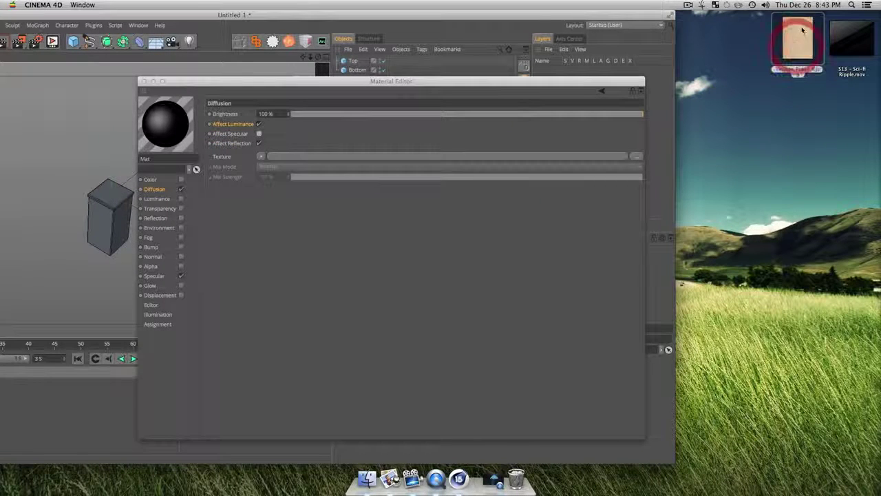
{"action": "left_click_drag", "start_coordinate": [797, 49], "coordinate": [363, 158]}
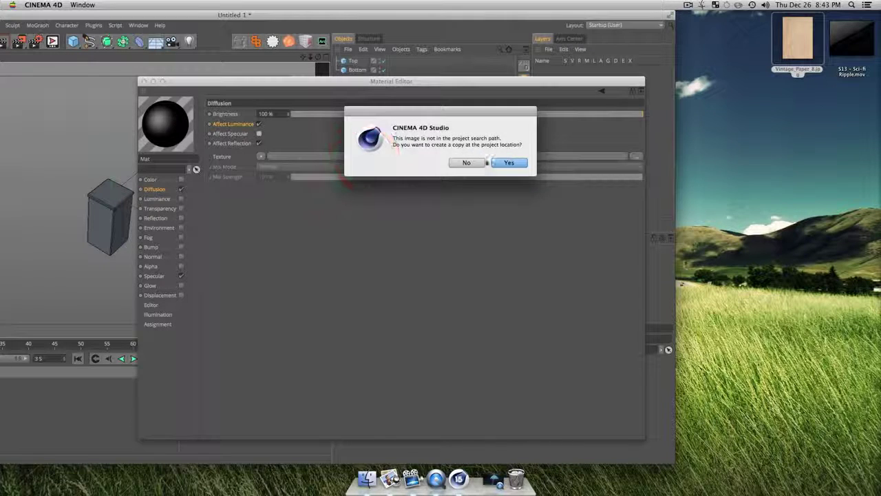
{"action": "left_click", "coordinate": [507, 162]}
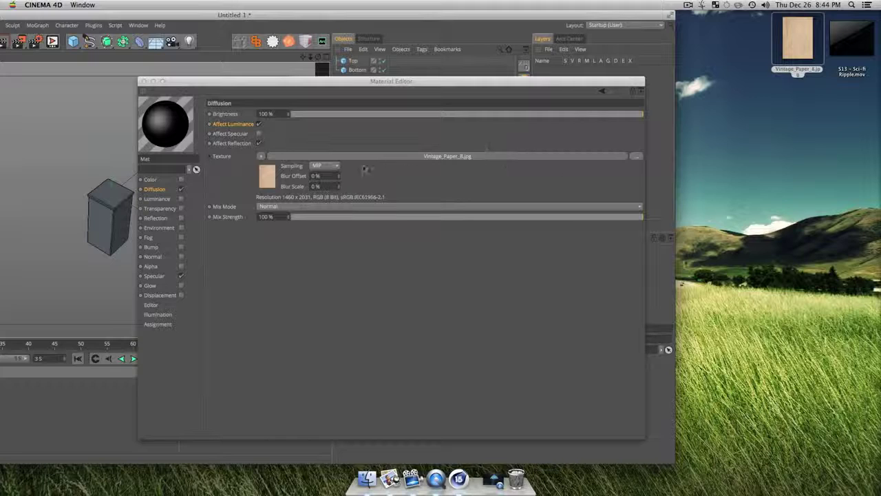
{"action": "key", "text": "super+z"}
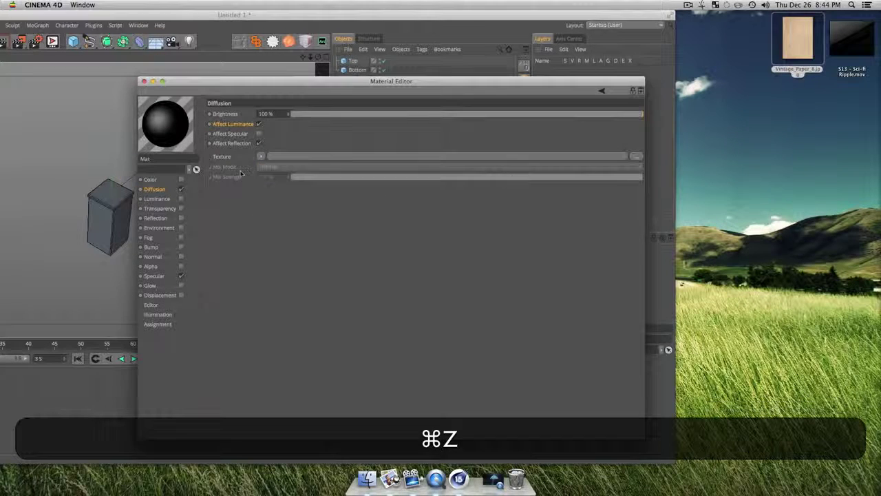
Step: Load Vintage_Paper_8.jpg from the Desktop folder as the Diffusion texture, with a copy at the project location
{"action": "left_click", "coordinate": [634, 158]}
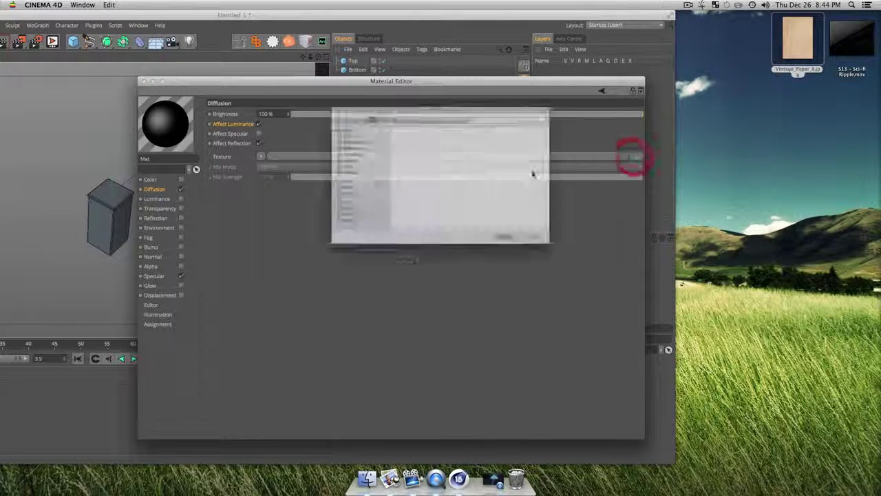
{"action": "key", "text": "super+d"}
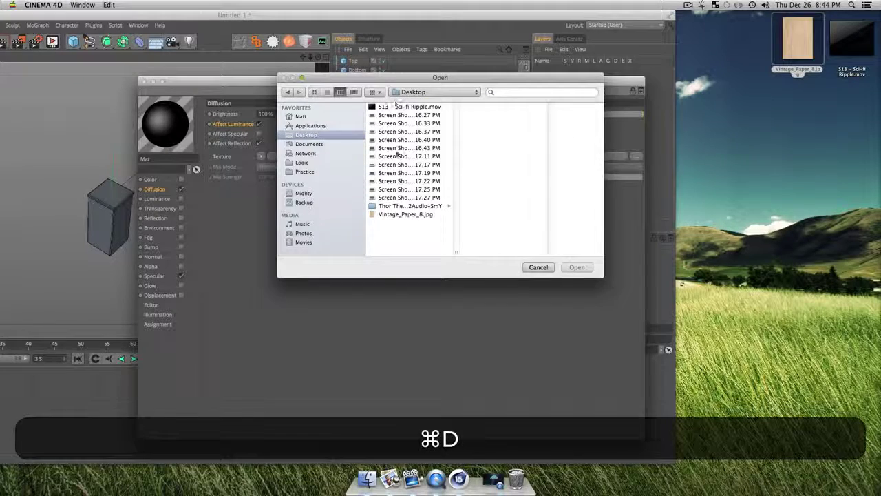
{"action": "left_click", "coordinate": [396, 214]}
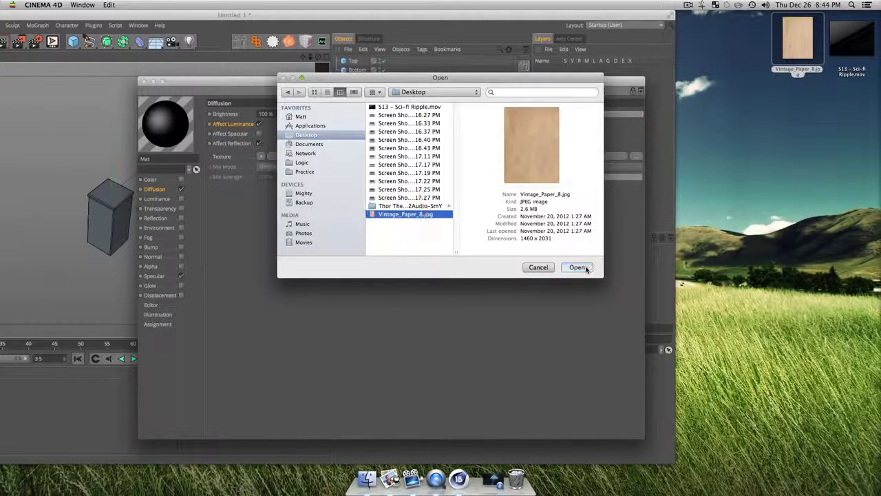
{"action": "left_click", "coordinate": [577, 267]}
{"action": "left_click", "coordinate": [515, 165]}
{"action": "left_click", "coordinate": [365, 299]}
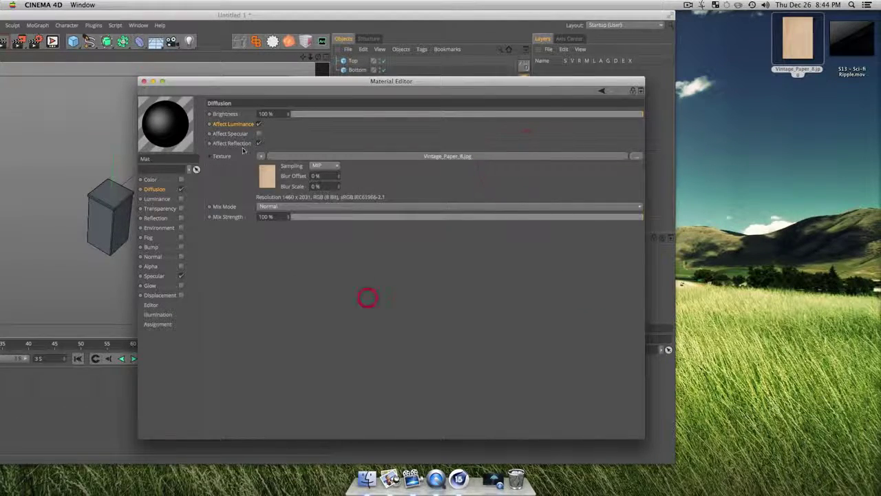
Step: Enable the material's Luminance channel and set the material preview size to Huge
{"action": "left_click_drag", "start_coordinate": [333, 81], "coordinate": [406, 56]}
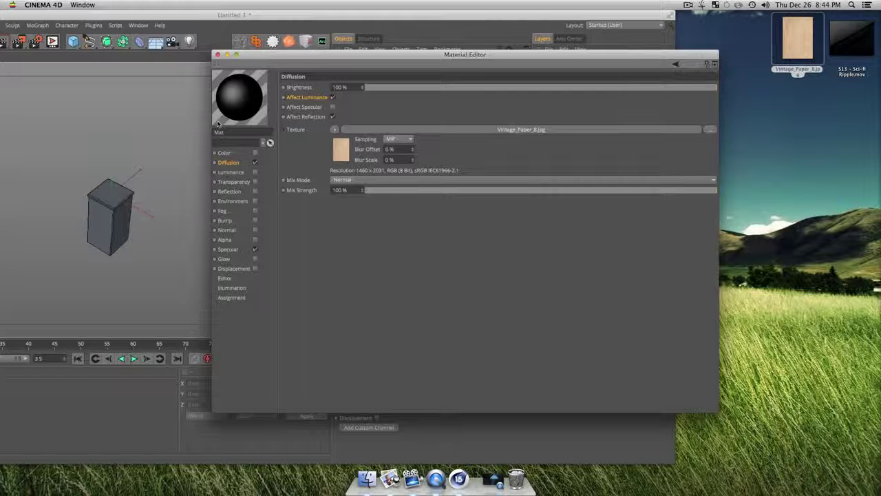
{"action": "left_click", "coordinate": [233, 173]}
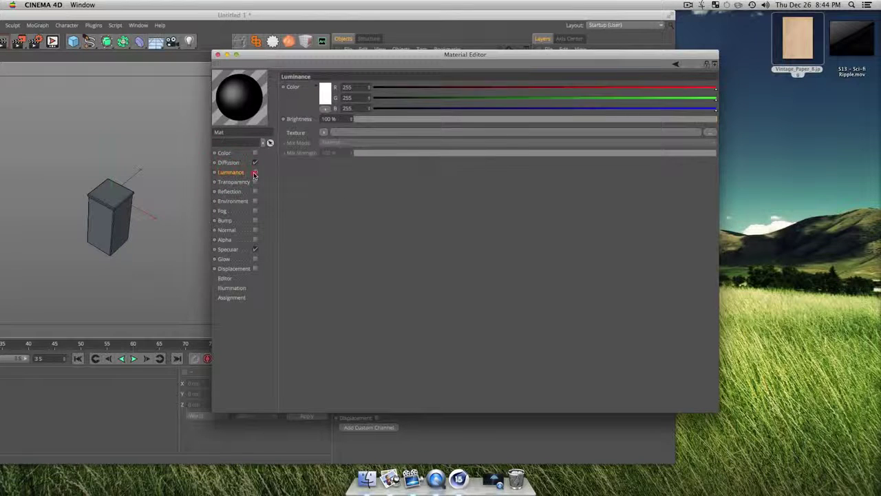
{"action": "left_click", "coordinate": [255, 172]}
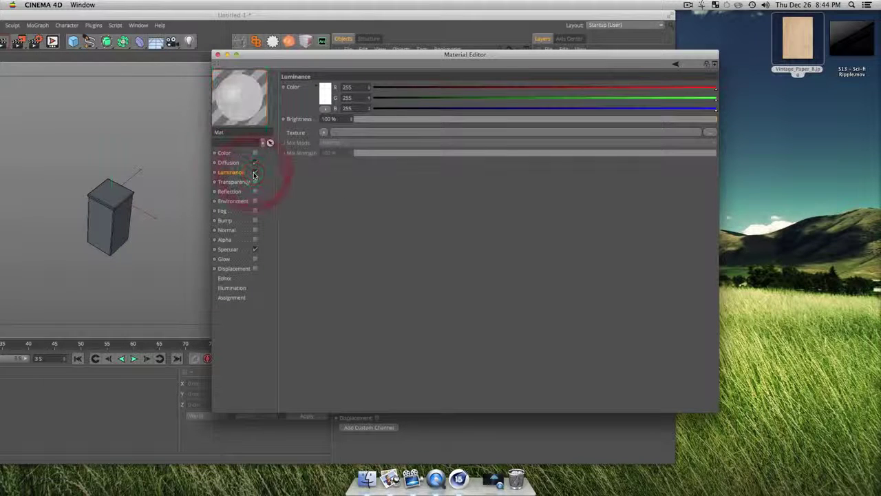
{"action": "right_click", "coordinate": [234, 97]}
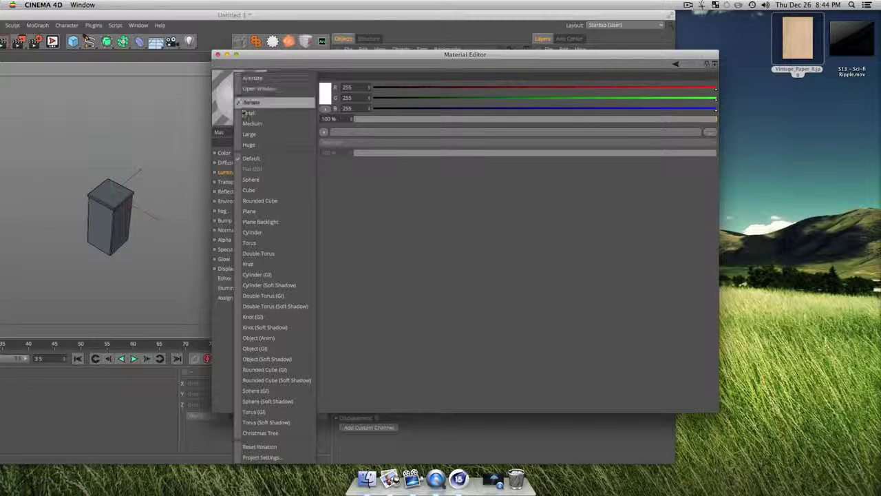
{"action": "left_click", "coordinate": [249, 145]}
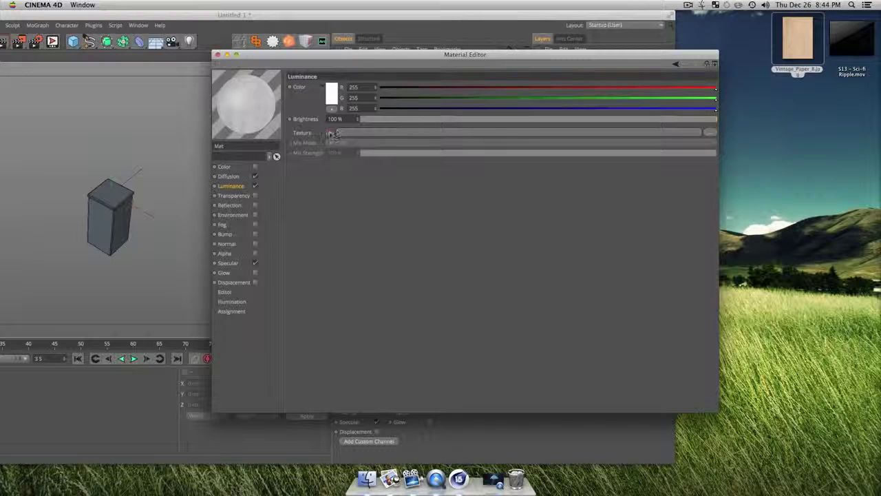
Step: Assign a Fresnel shader as the Luminance texture and open its shader properties
{"action": "left_click", "coordinate": [331, 132]}
{"action": "left_click", "coordinate": [347, 247]}
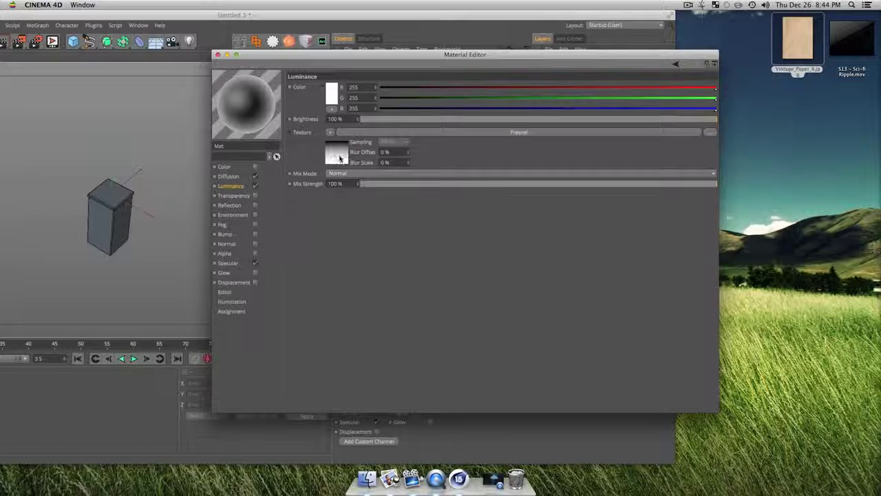
{"action": "left_click", "coordinate": [339, 158]}
Step: Change the white end of the Fresnel gradient to a bright cyan with a hue of 177°
{"action": "double_click", "coordinate": [325, 181]}
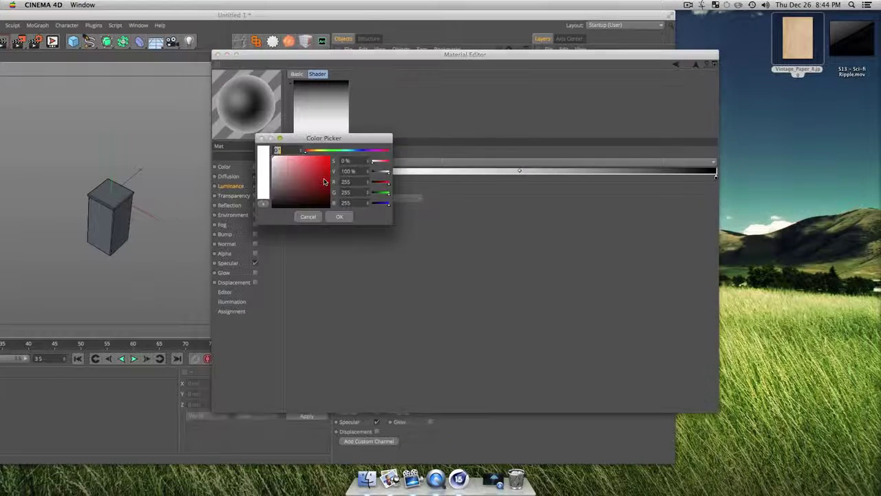
{"action": "left_click_drag", "start_coordinate": [334, 150], "coordinate": [345, 151]}
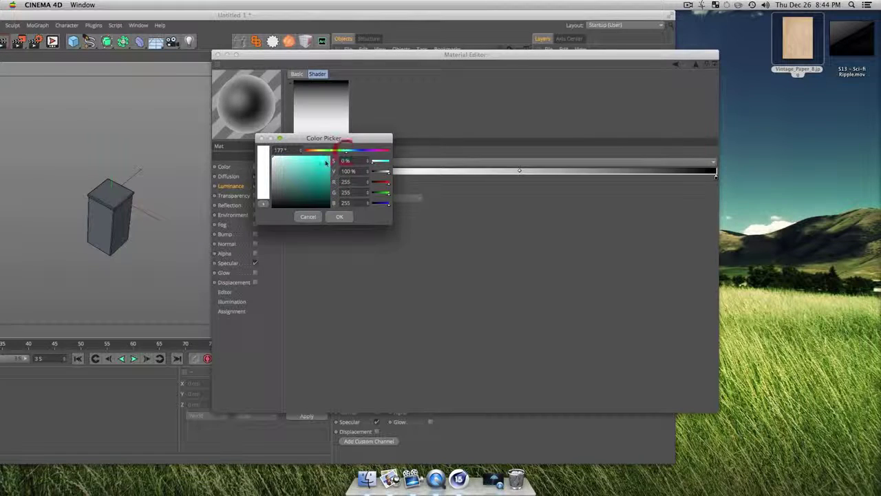
{"action": "left_click", "coordinate": [326, 162]}
{"action": "left_click", "coordinate": [339, 216]}
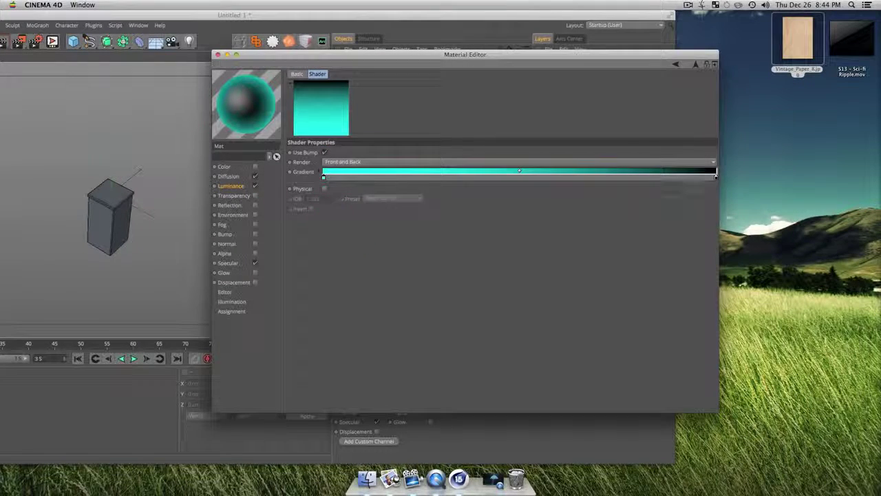
Step: Change the black end of the Fresnel gradient to a bright, fully saturated blue with a hue of 195°
{"action": "double_click", "coordinate": [715, 176]}
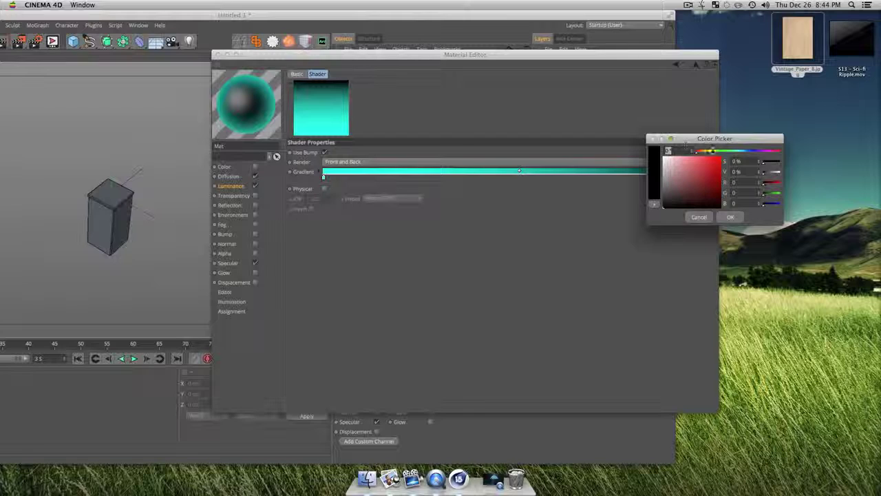
{"action": "left_click_drag", "start_coordinate": [686, 150], "coordinate": [741, 151]}
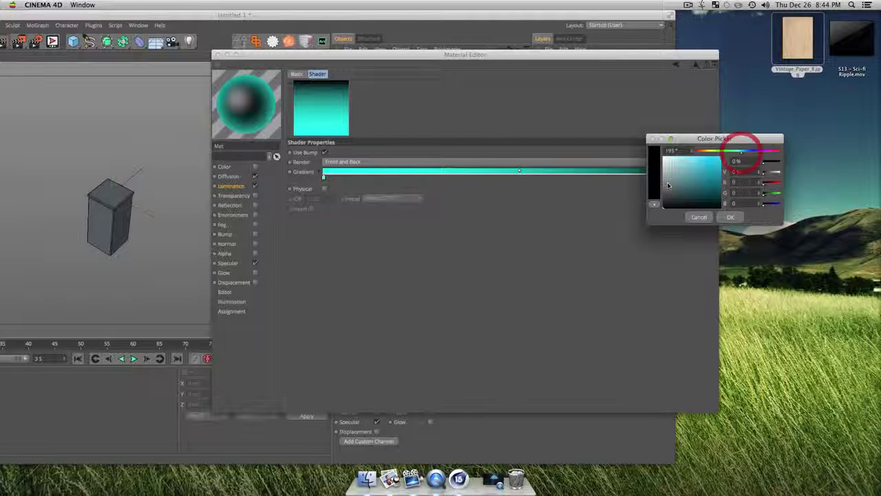
{"action": "left_click_drag", "start_coordinate": [679, 182], "coordinate": [742, 147]}
{"action": "left_click", "coordinate": [729, 217]}
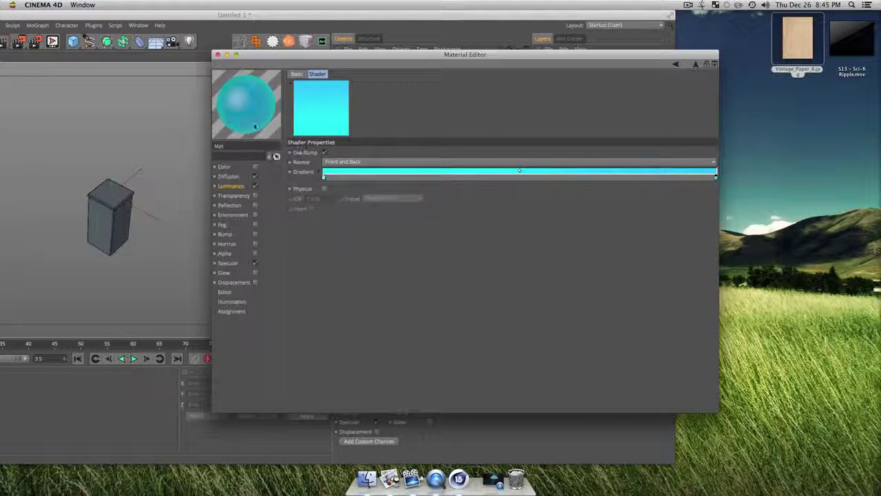
Step: Set the brightness of the material's Luminance channel to 130%
{"action": "left_click", "coordinate": [244, 188]}
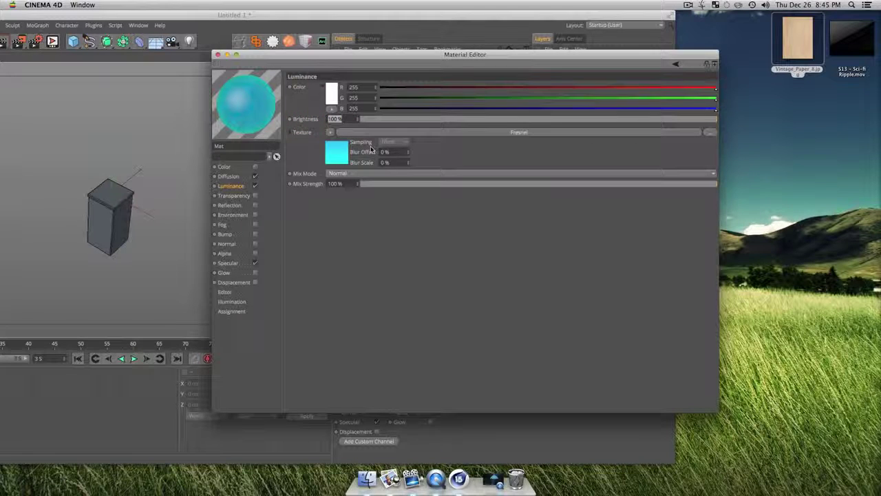
{"action": "type", "text": "130"}
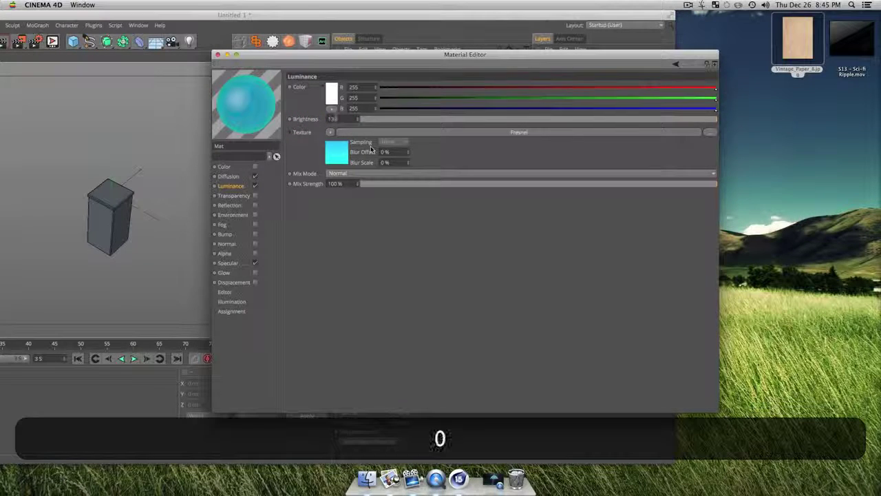
{"action": "key", "text": "Return"}
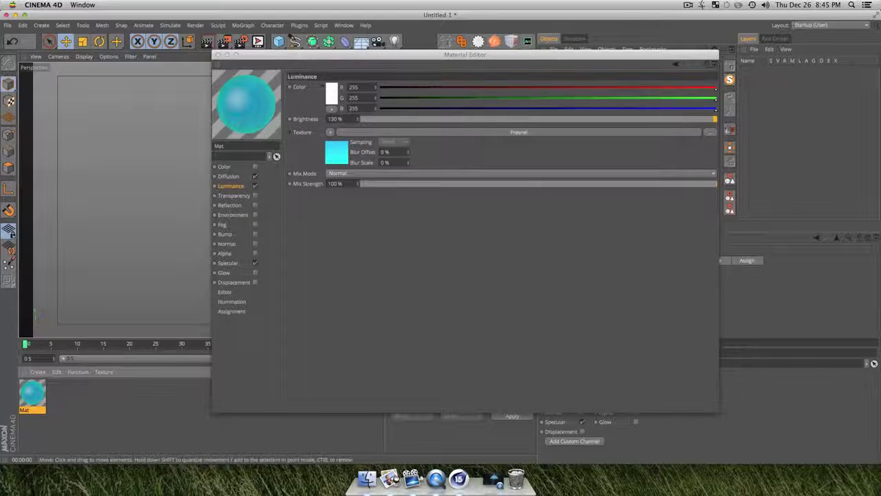
Step: Enable the material's Reflection channel and set its brightness to 35%
{"action": "left_click", "coordinate": [231, 205]}
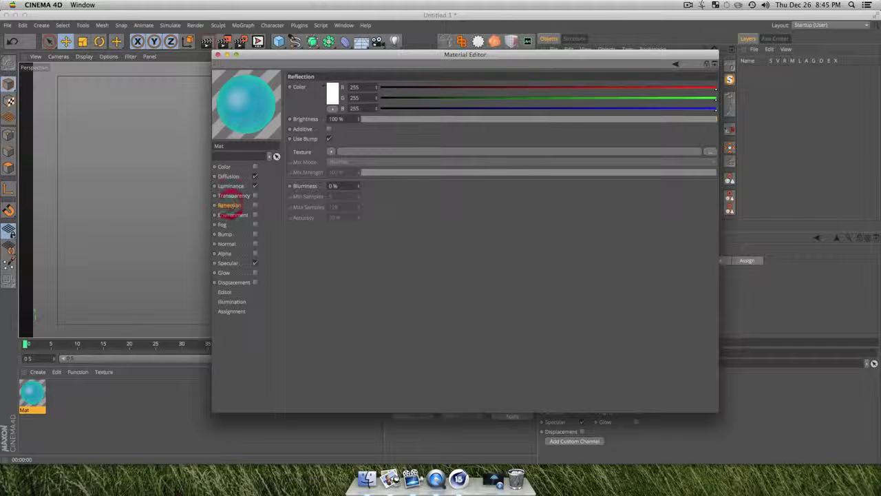
{"action": "left_click", "coordinate": [255, 206]}
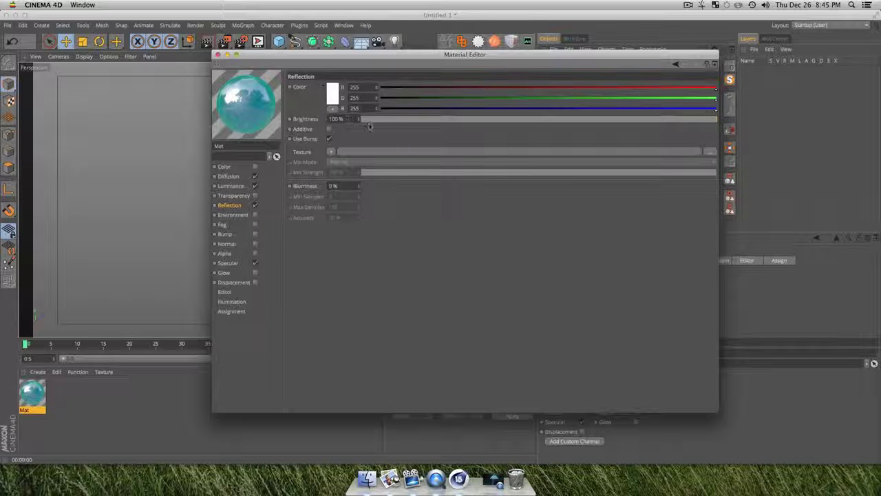
{"action": "left_click_drag", "start_coordinate": [416, 119], "coordinate": [486, 119]}
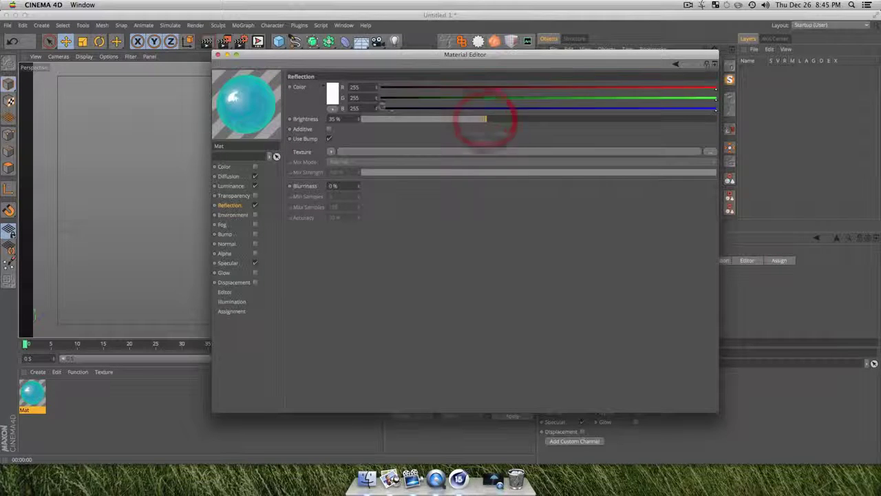
Step: Assign a Fresnel shader as the Reflection texture and set its mix strength to 35%
{"action": "left_click", "coordinate": [331, 152]}
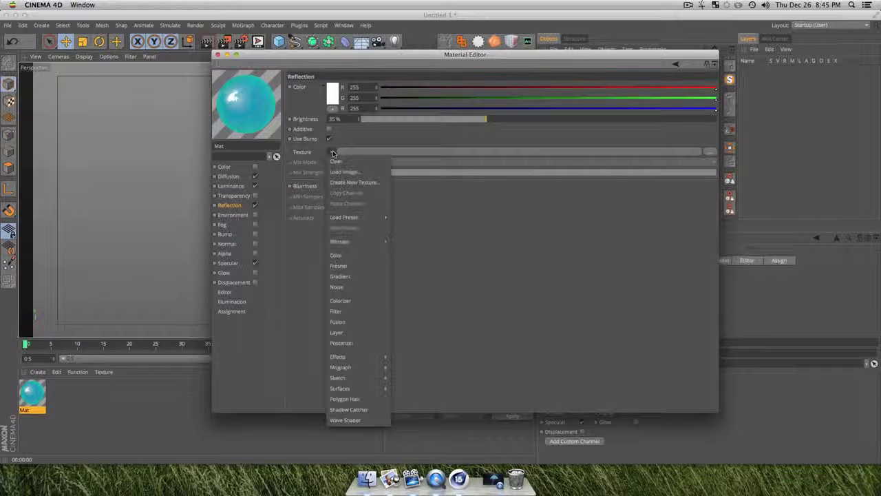
{"action": "left_click", "coordinate": [349, 266]}
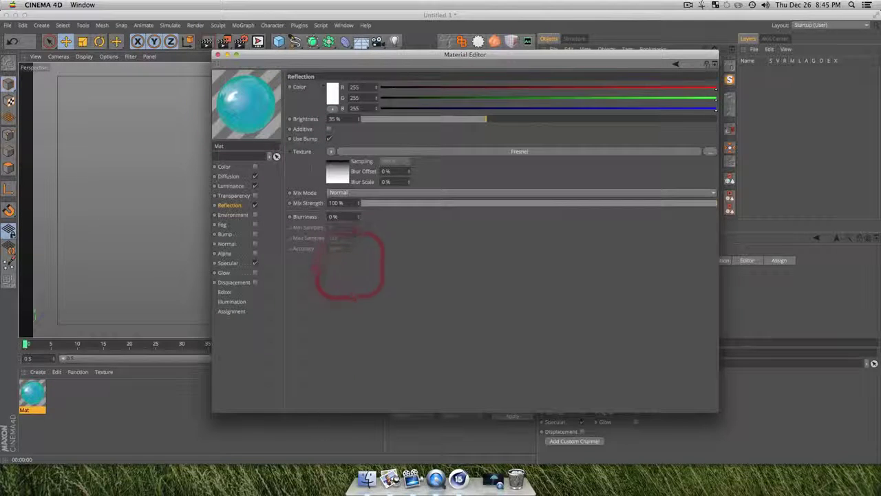
{"action": "left_click_drag", "start_coordinate": [377, 202], "coordinate": [489, 203]}
{"action": "left_click_drag", "start_coordinate": [336, 204], "coordinate": [252, 187]}
{"action": "type", "text": "35"}
{"action": "key", "text": "Return"}
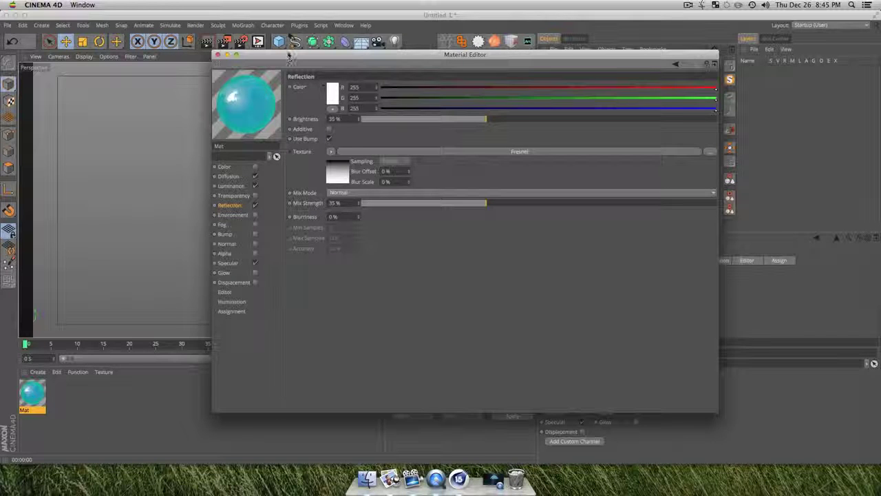
Step: Close the material editor and apply the cyan material to the Bottom part of the block
{"action": "left_click_drag", "start_coordinate": [290, 59], "coordinate": [279, 69]}
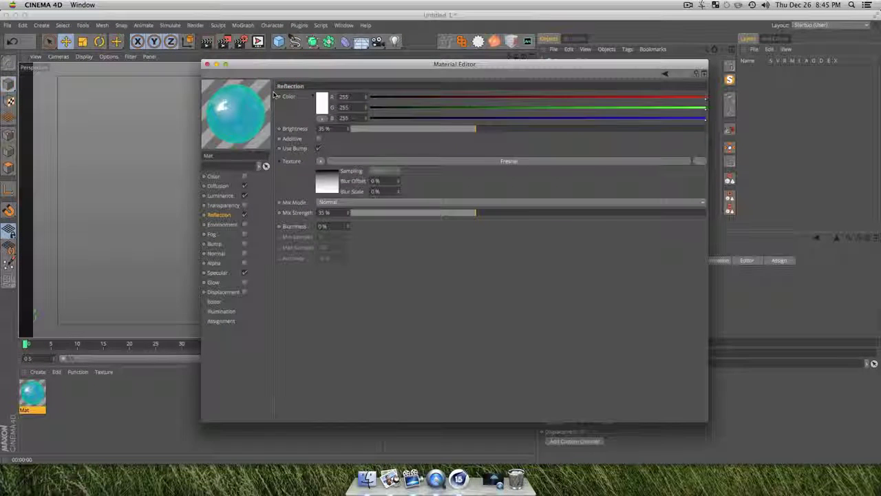
{"action": "left_click", "coordinate": [216, 244]}
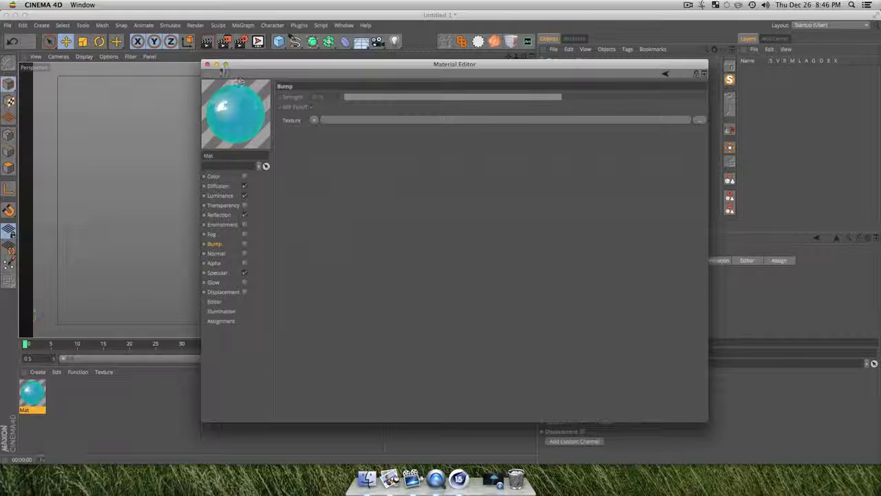
{"action": "left_click", "coordinate": [208, 64]}
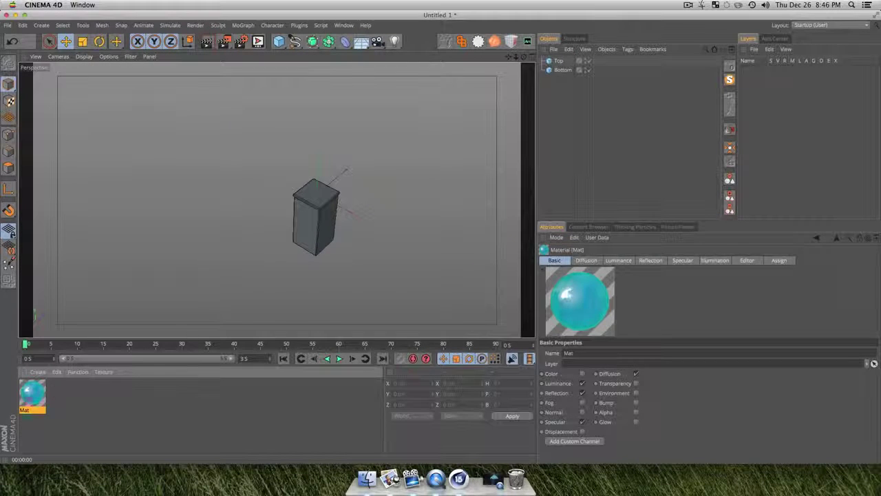
{"action": "left_click_drag", "start_coordinate": [32, 394], "coordinate": [301, 193]}
Step: Render close-up views of the Bottom part from several angles to examine the cyan material on its faces and edges
{"action": "scroll", "coordinate": [313, 229], "scroll_direction": "up", "scroll_amount": 3}
{"action": "key", "text": "3"}
{"action": "scroll", "coordinate": [304, 196], "scroll_direction": "up", "scroll_amount": 5}
{"action": "key", "text": "super+r"}
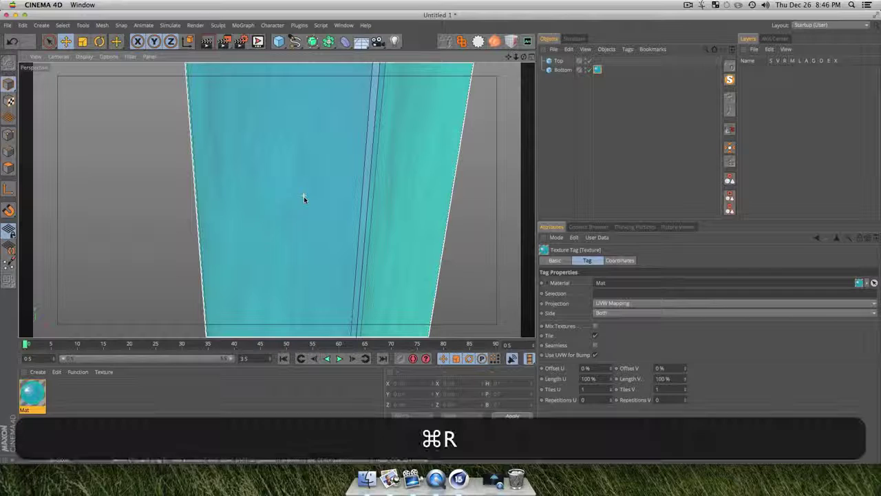
{"action": "key", "text": "3"}
{"action": "left_click_drag", "start_coordinate": [334, 167], "coordinate": [256, 150]}
{"action": "key", "text": "3"}
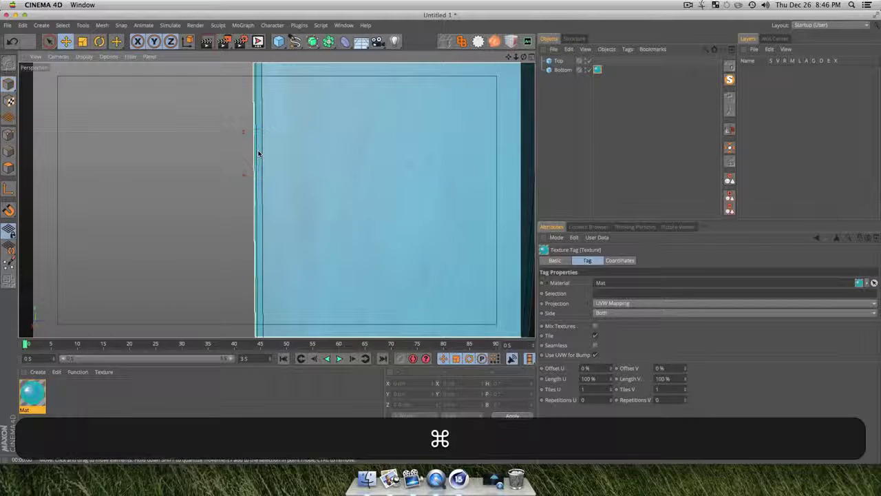
{"action": "key", "text": "super+r"}
{"action": "key", "text": "3"}
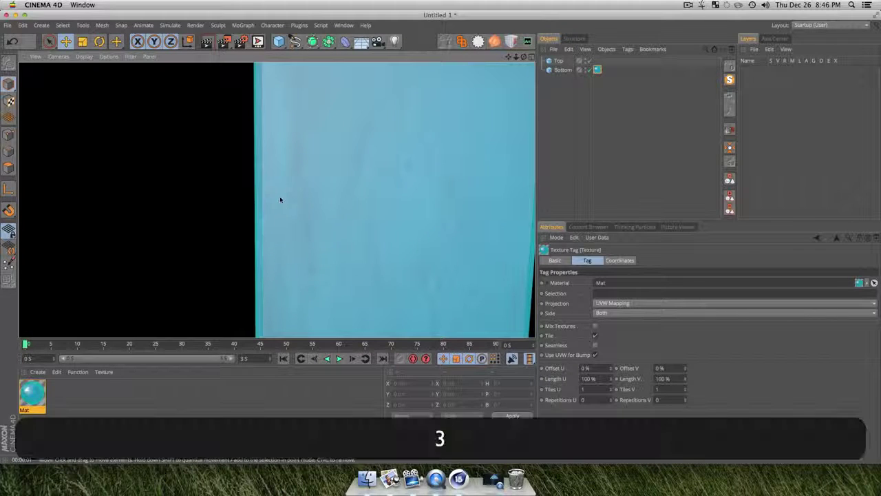
{"action": "left_click_drag", "start_coordinate": [330, 193], "coordinate": [417, 191]}
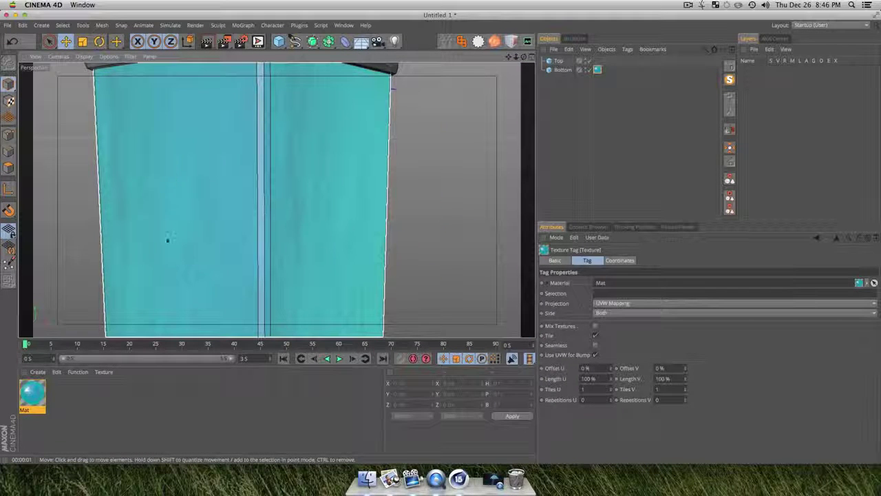
{"action": "key", "text": "super+r"}
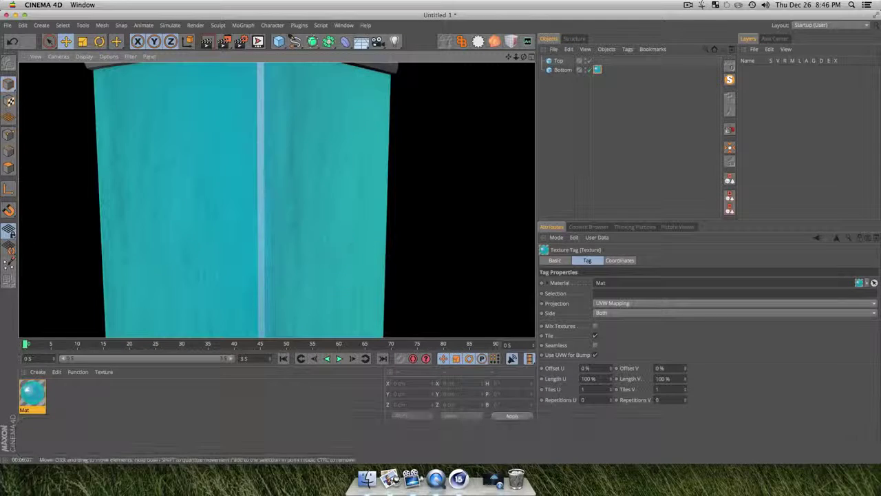
{"action": "key", "text": "1"}
{"action": "left_click_drag", "start_coordinate": [294, 204], "coordinate": [273, 215]}
{"action": "key", "text": "3"}
Step: Enable the material's Bump channel and load Vintage_Paper_8.jpg as its texture, with a copy at the project location
{"action": "double_click", "coordinate": [35, 398]}
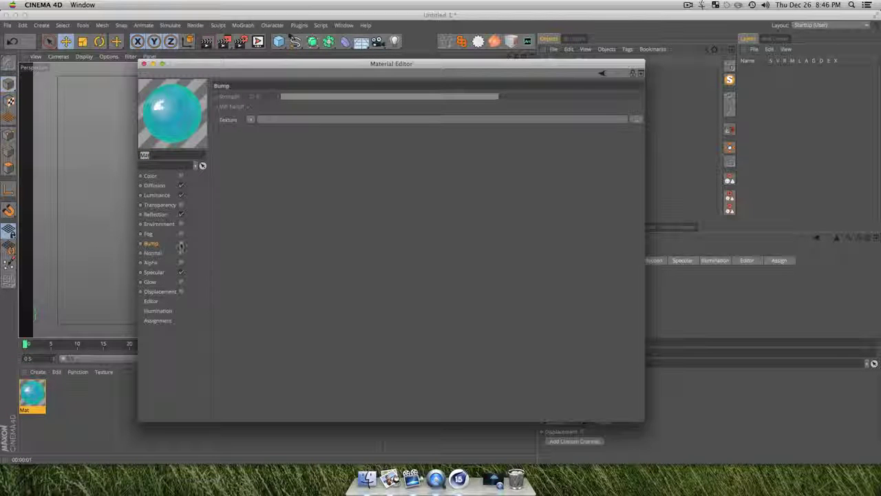
{"action": "left_click", "coordinate": [181, 243]}
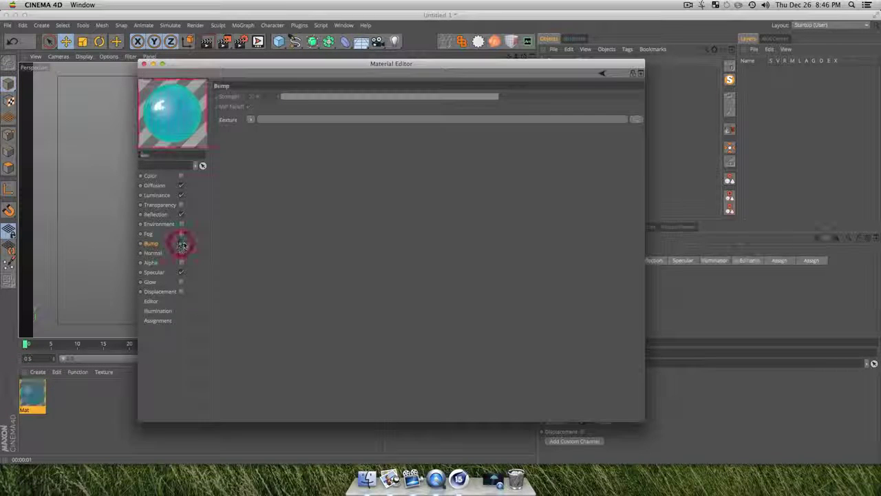
{"action": "left_click", "coordinate": [249, 120]}
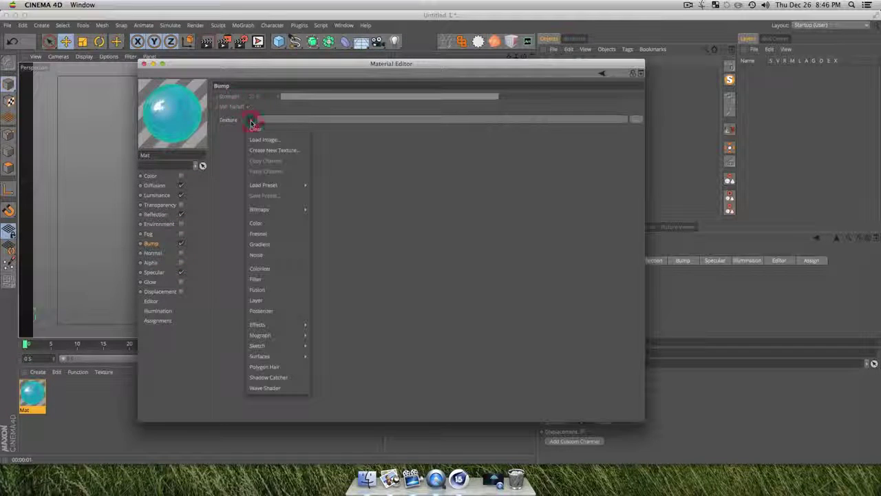
{"action": "left_click", "coordinate": [290, 141]}
{"action": "left_click", "coordinate": [404, 214]}
{"action": "left_click", "coordinate": [574, 267]}
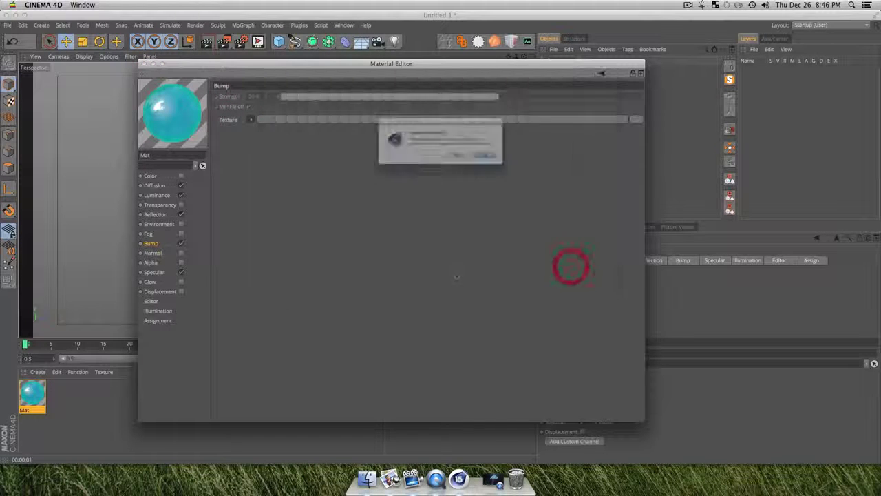
{"action": "left_click", "coordinate": [511, 165]}
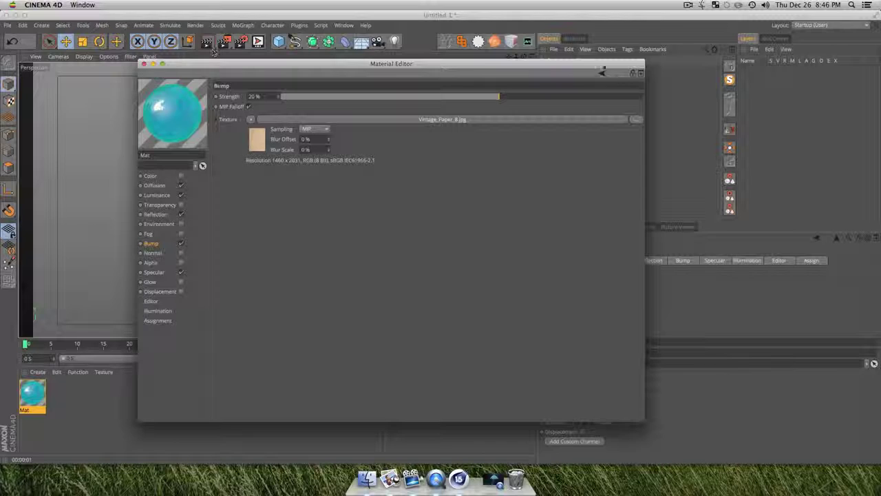
Step: Set the Bump strength to 87%, close the material editor and render the Bottom part up close
{"action": "left_click_drag", "start_coordinate": [602, 94], "coordinate": [619, 95]}
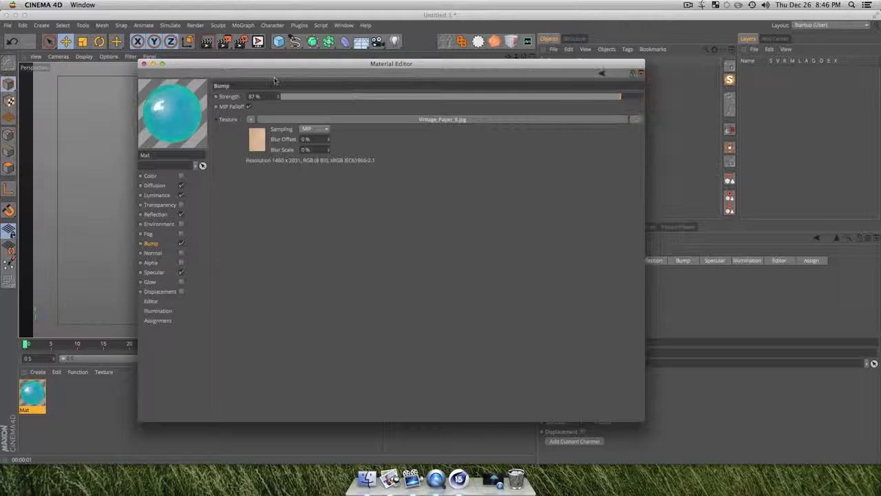
{"action": "left_click", "coordinate": [144, 64]}
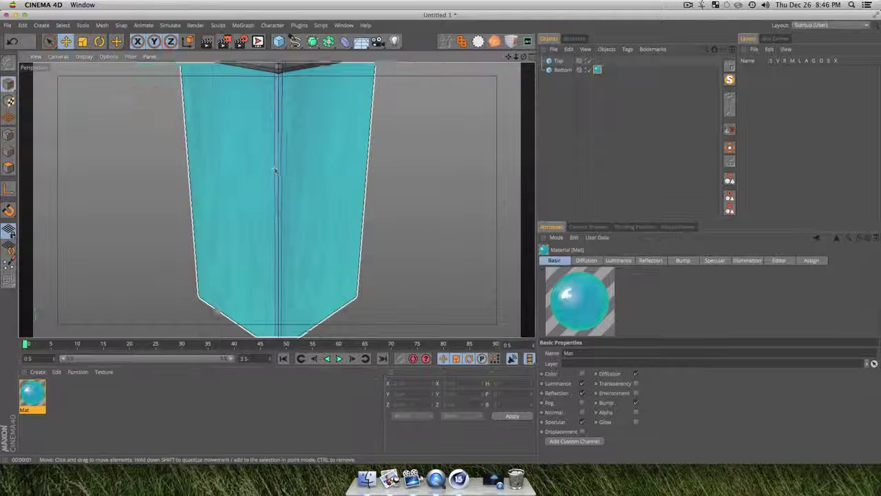
{"action": "scroll", "coordinate": [274, 169], "scroll_direction": "up", "scroll_amount": 3}
{"action": "key", "text": "super+r"}
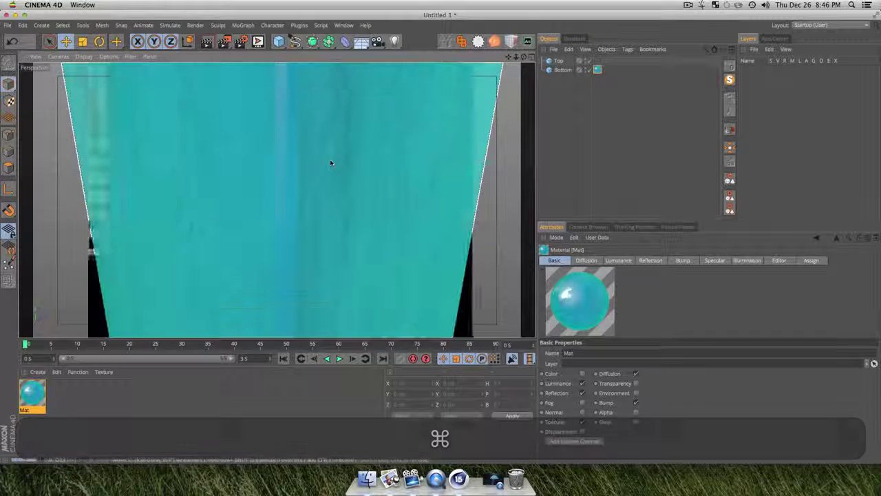
{"action": "key", "text": "3"}
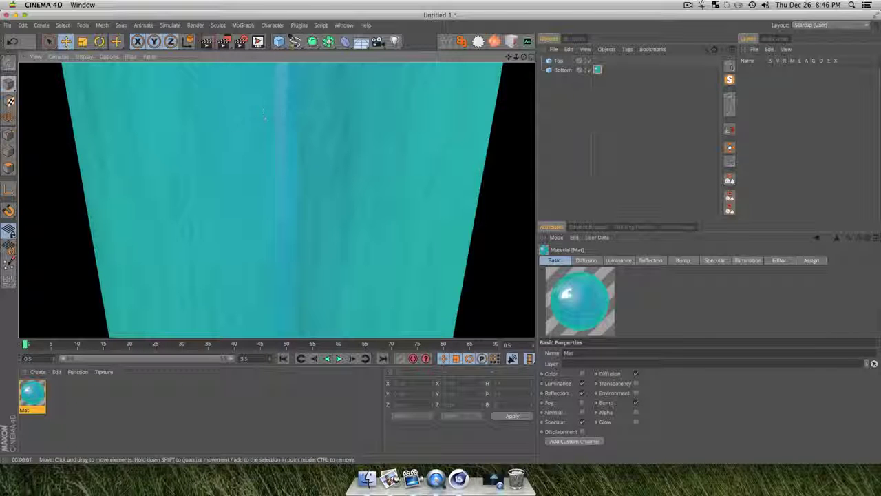
Step: Render the vertical edge and side face of the Bottom part from two closer angles to examine the bump texture
{"action": "key", "text": "3"}
{"action": "left_click_drag", "start_coordinate": [276, 136], "coordinate": [238, 108]}
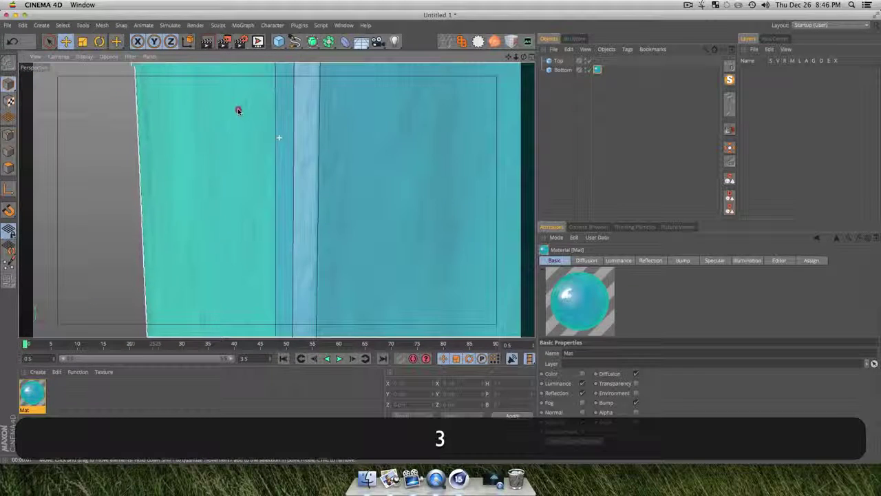
{"action": "key", "text": "super+r"}
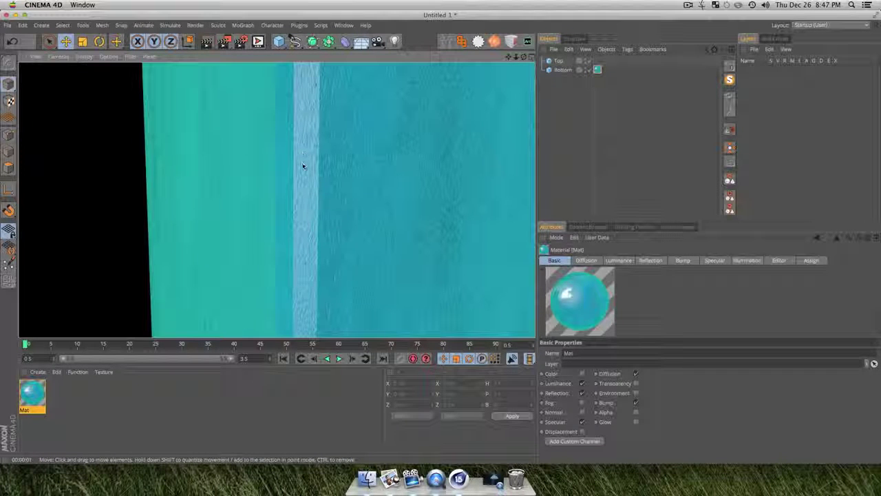
{"action": "key", "text": "3"}
{"action": "left_click_drag", "start_coordinate": [303, 166], "coordinate": [399, 148]}
{"action": "key", "text": "super+r"}
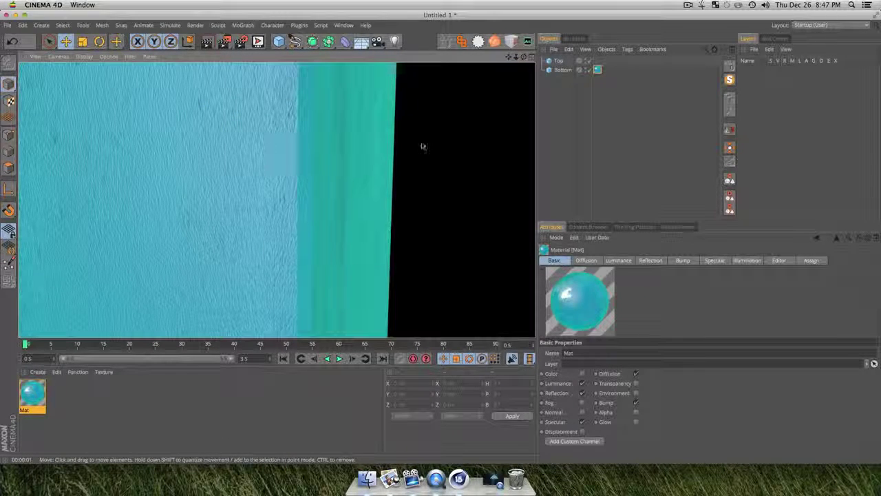
Step: Render the upper part of the block from above to examine the plain Top beside the textured Bottom
{"action": "scroll", "coordinate": [262, 228], "scroll_direction": "down", "scroll_amount": 5}
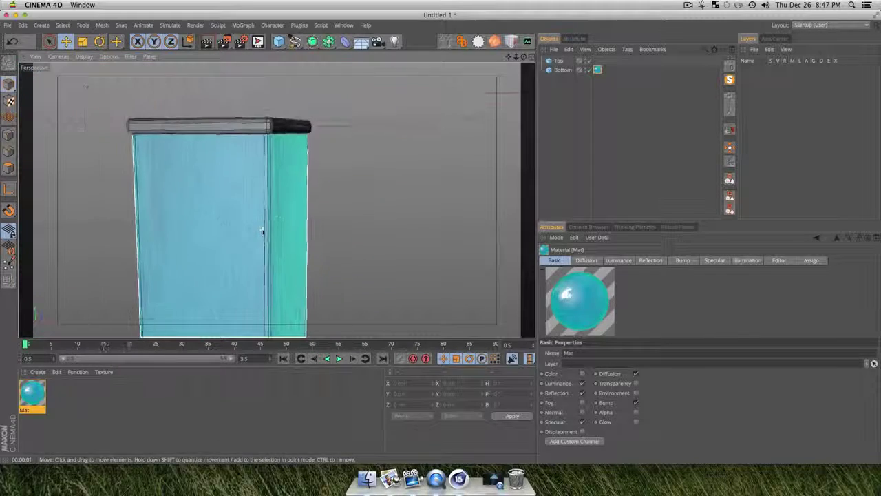
{"action": "key", "text": "3"}
{"action": "left_click_drag", "start_coordinate": [263, 229], "coordinate": [328, 240]}
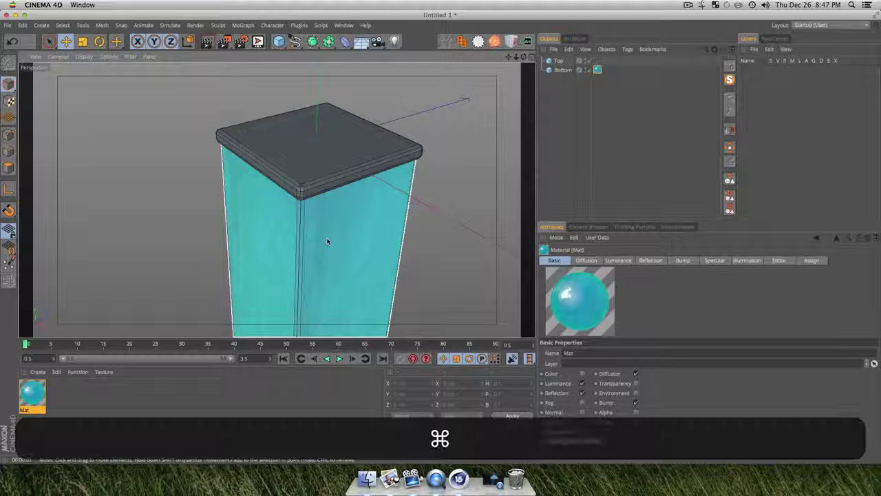
{"action": "key", "text": "super+r"}
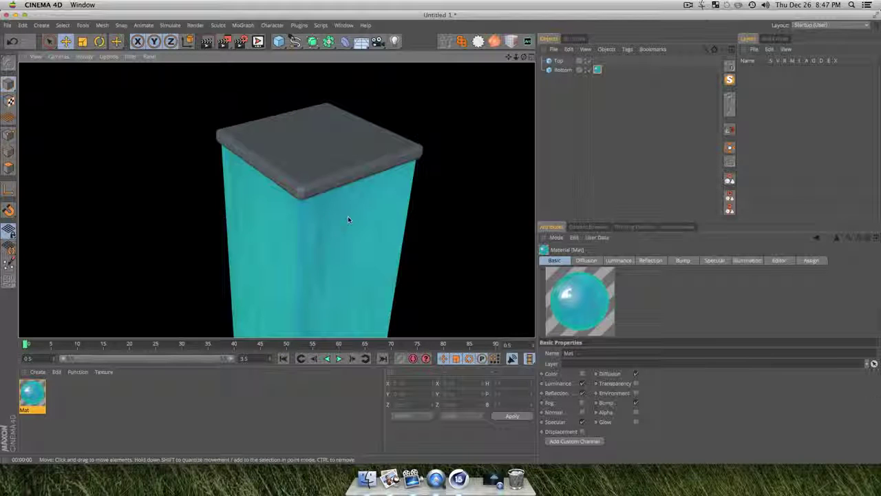
Step: Turn off Default Light in the render options and render the block without it
{"action": "left_click", "coordinate": [241, 42]}
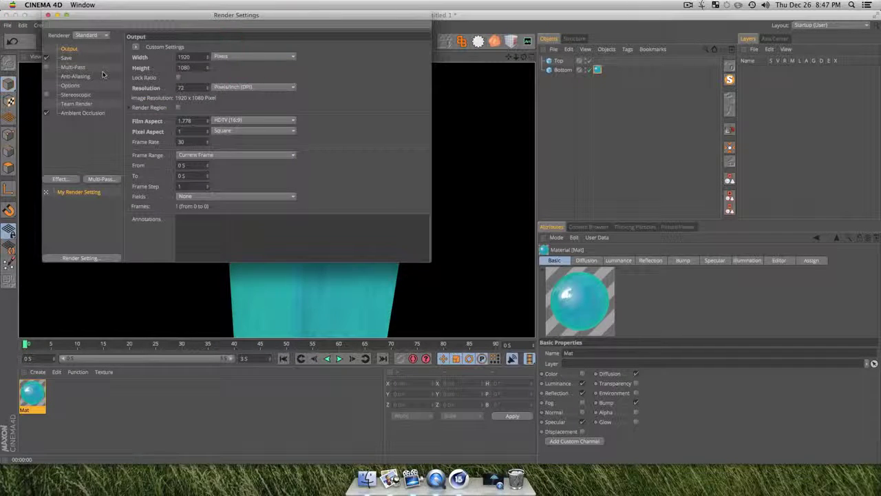
{"action": "left_click", "coordinate": [70, 85]}
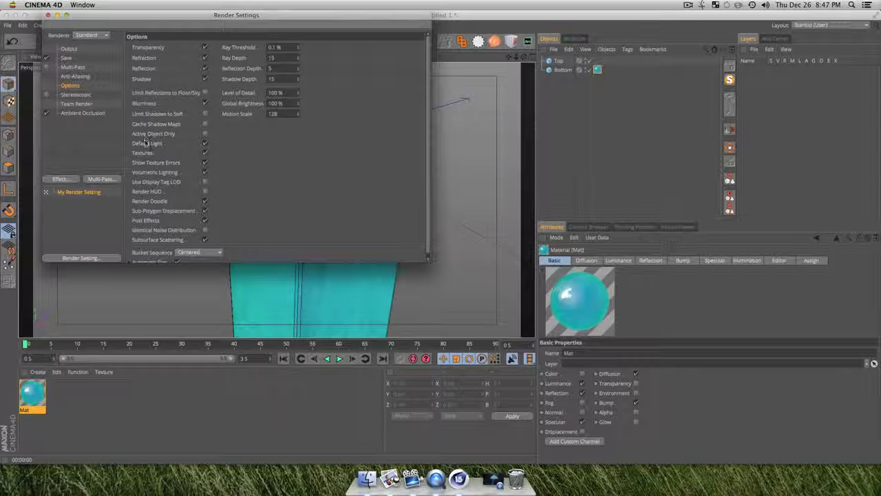
{"action": "left_click", "coordinate": [205, 142]}
{"action": "left_click", "coordinate": [47, 14]}
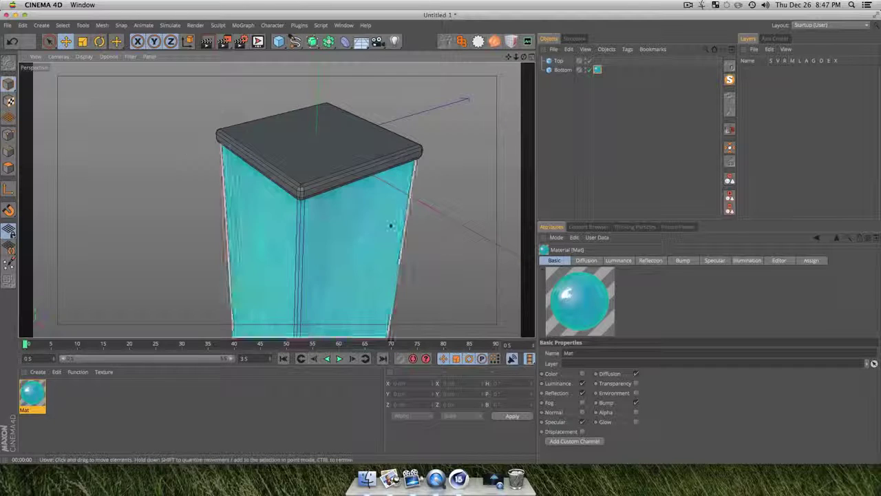
{"action": "key", "text": "super"}
{"action": "key", "text": "super+r"}
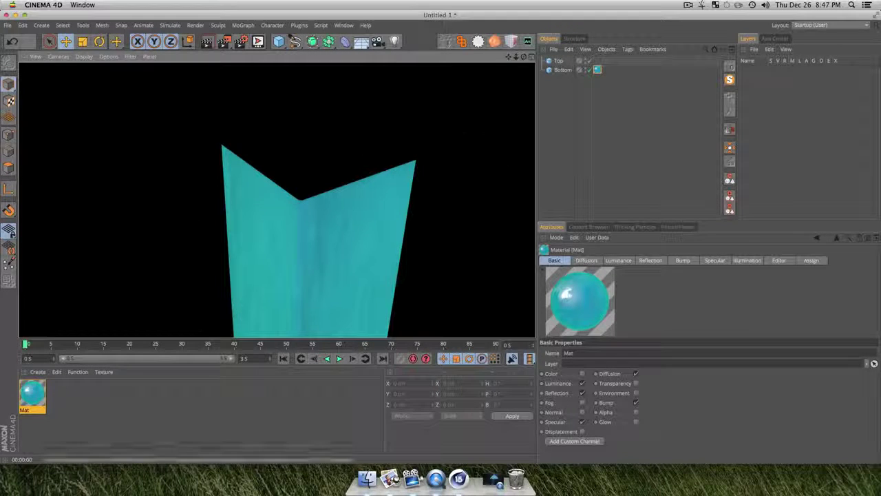
Step: Add an Omni light, move it behind the block to Z 222.605 cm and render the view
{"action": "left_click", "coordinate": [395, 41]}
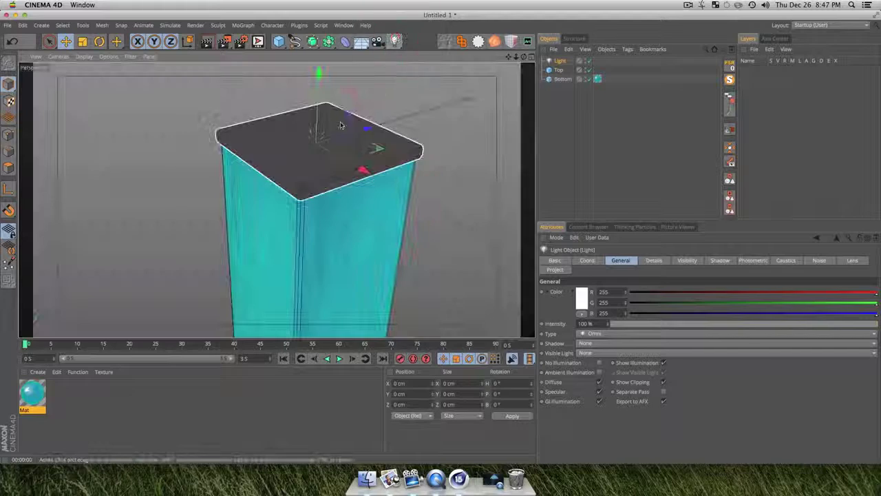
{"action": "key", "text": "super+r"}
{"action": "left_click", "coordinate": [449, 98]}
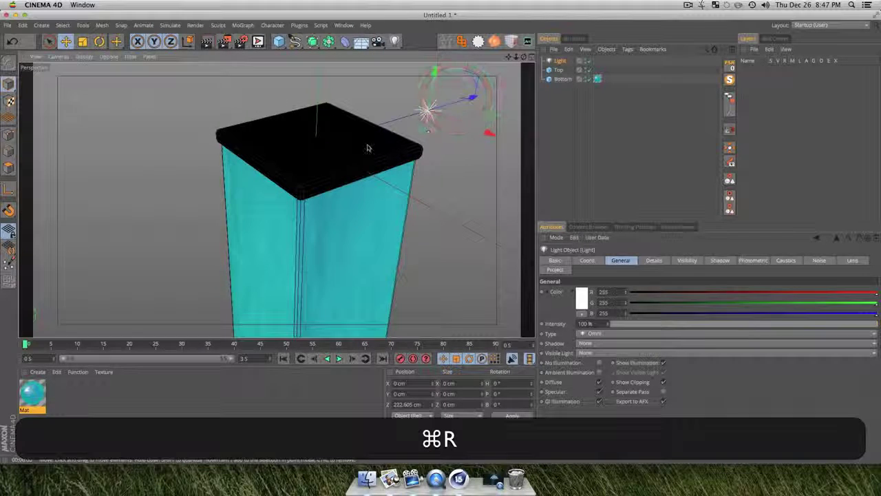
{"action": "key", "text": "super+r"}
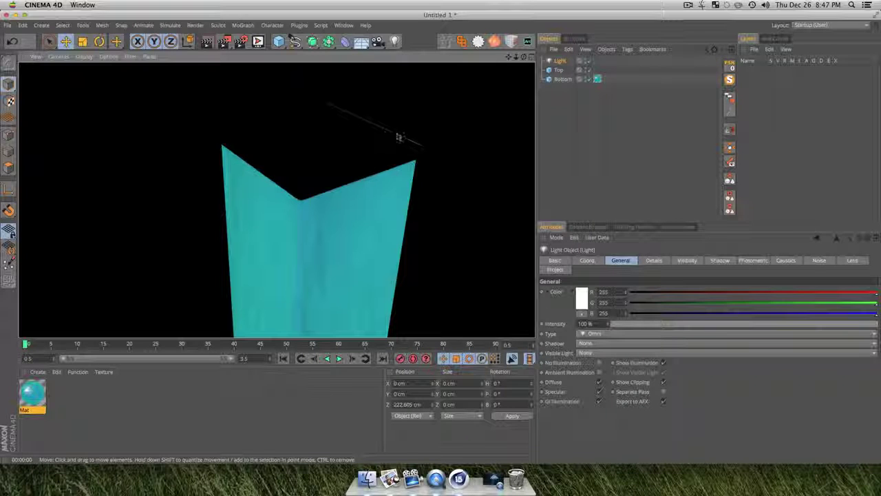
Step: Raise the light to Y 60.838 cm, render its effect on the Top, and delete the light
{"action": "left_click", "coordinate": [569, 122]}
{"action": "left_click", "coordinate": [558, 62]}
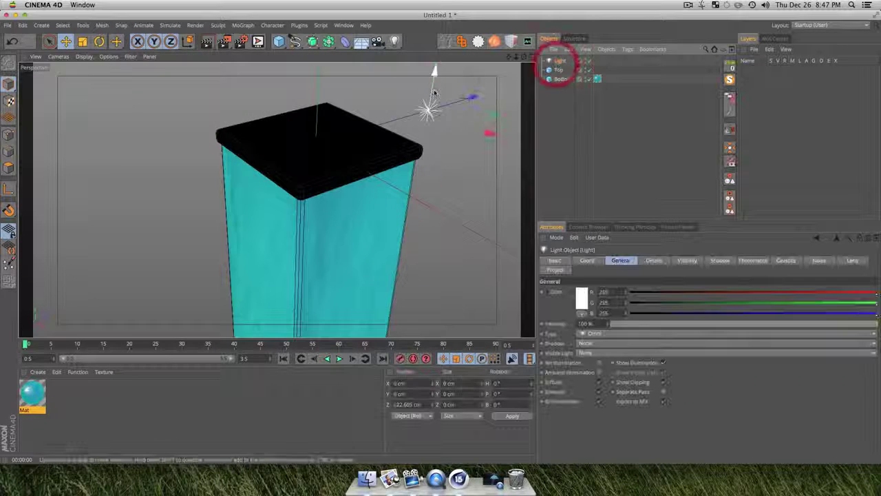
{"action": "key", "text": "super+r"}
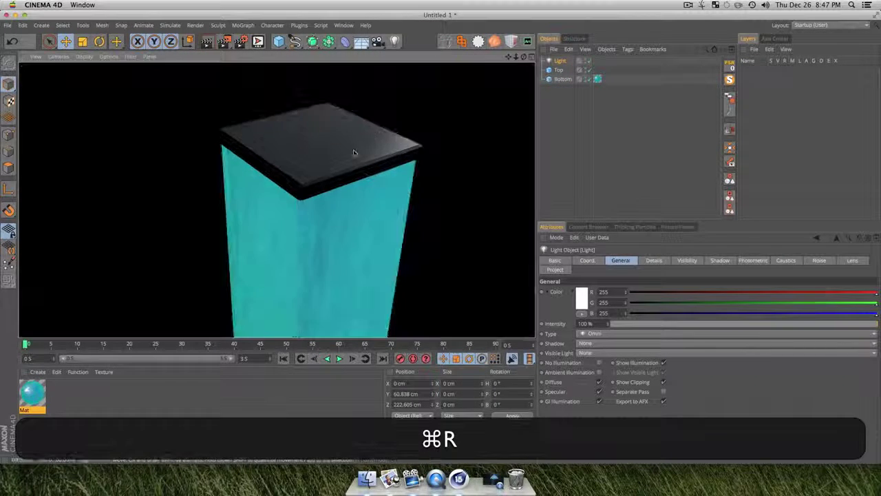
{"action": "left_click", "coordinate": [559, 62]}
{"action": "key", "text": "BackSpace"}
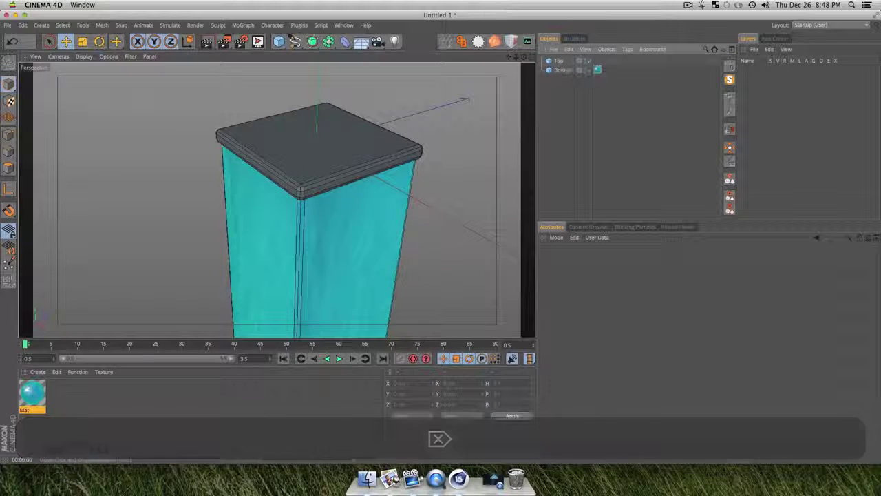
Step: Duplicate the cyan material Mat and open the copy, Mat.1, for editing
{"action": "left_click", "coordinate": [134, 405]}
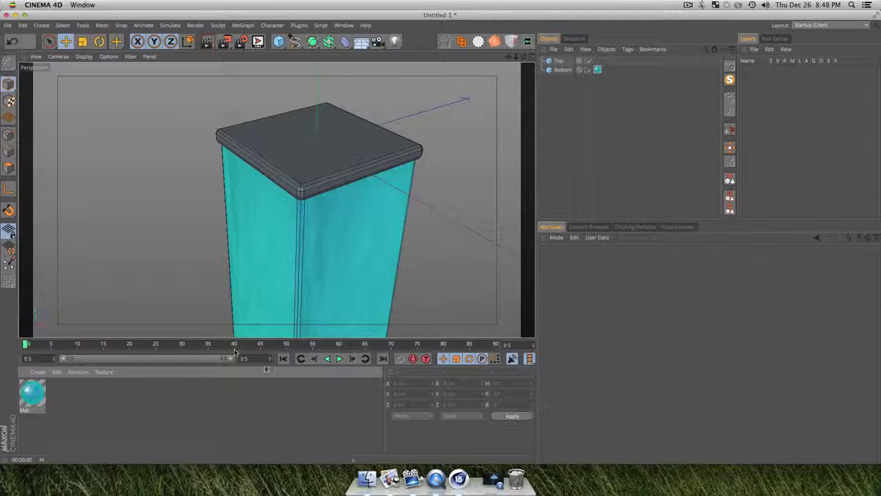
{"action": "left_click", "coordinate": [104, 403]}
{"action": "key", "text": "super+v"}
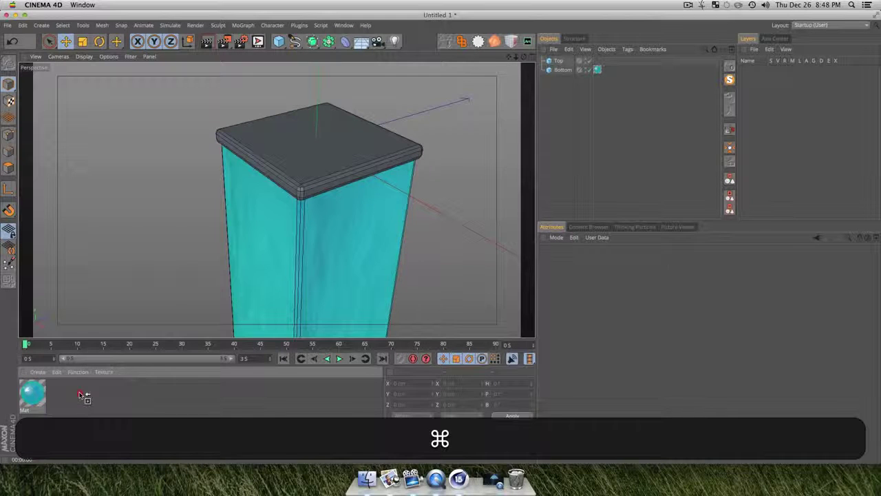
{"action": "double_click", "coordinate": [62, 394]}
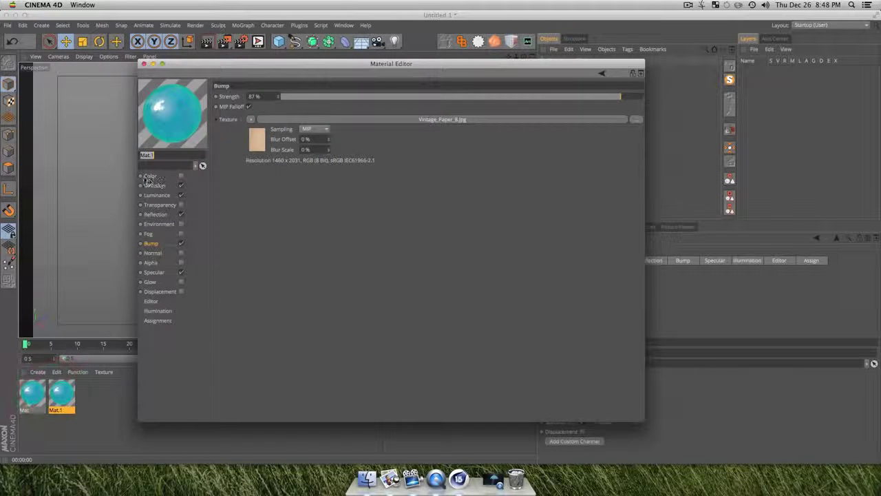
Step: Enable the Color channel of Mat.1 and load a Fresnel shader as its texture
{"action": "left_click", "coordinate": [149, 177]}
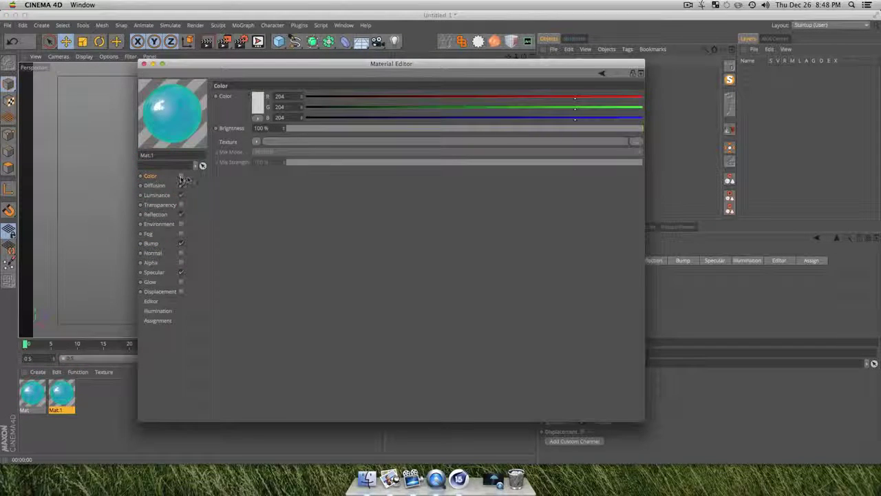
{"action": "left_click", "coordinate": [181, 176]}
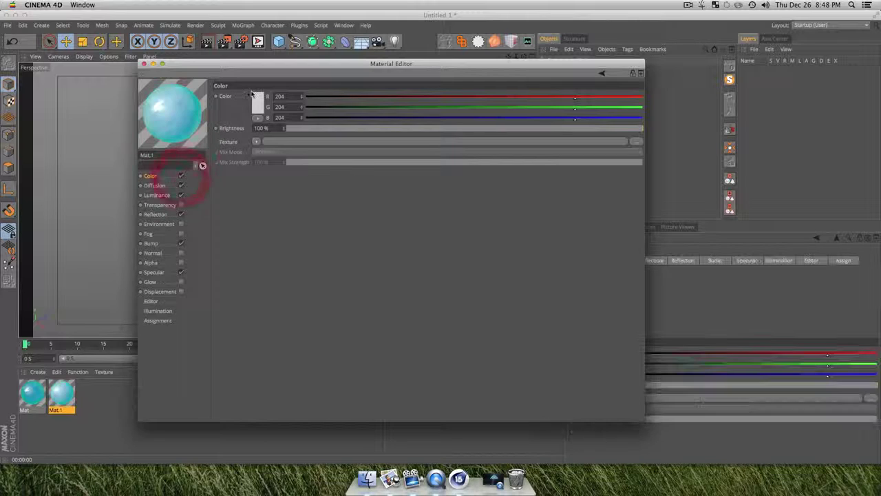
{"action": "left_click", "coordinate": [256, 143]}
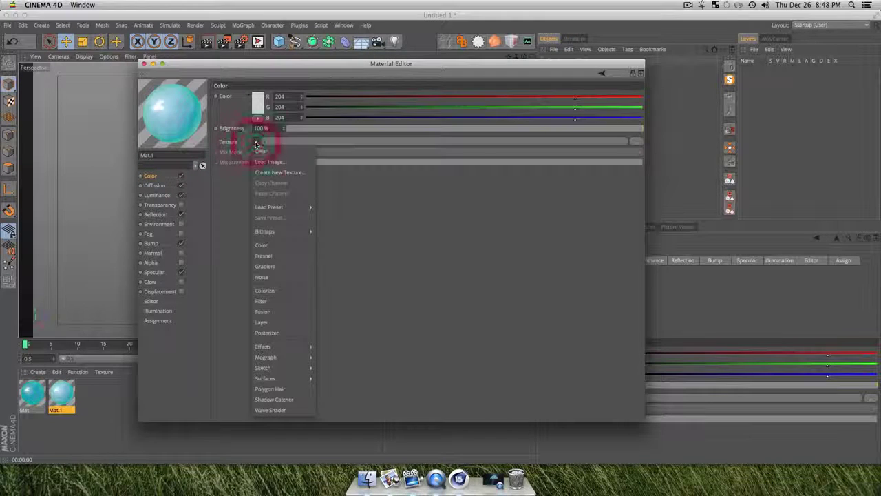
{"action": "left_click", "coordinate": [265, 259]}
{"action": "left_click", "coordinate": [267, 166]}
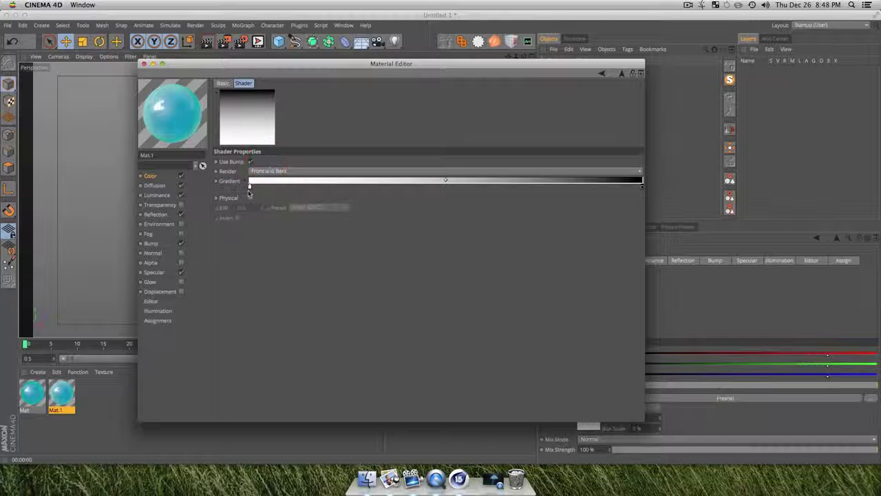
Step: Set the Color Fresnel gradient's start knot to black and its end knot to dark grey, RGB 38, 38, 38
{"action": "double_click", "coordinate": [249, 186]}
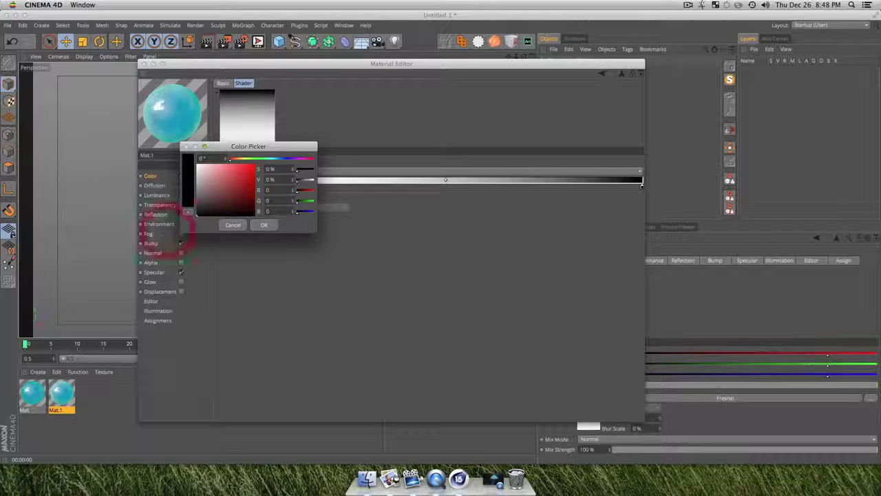
{"action": "left_click", "coordinate": [264, 225]}
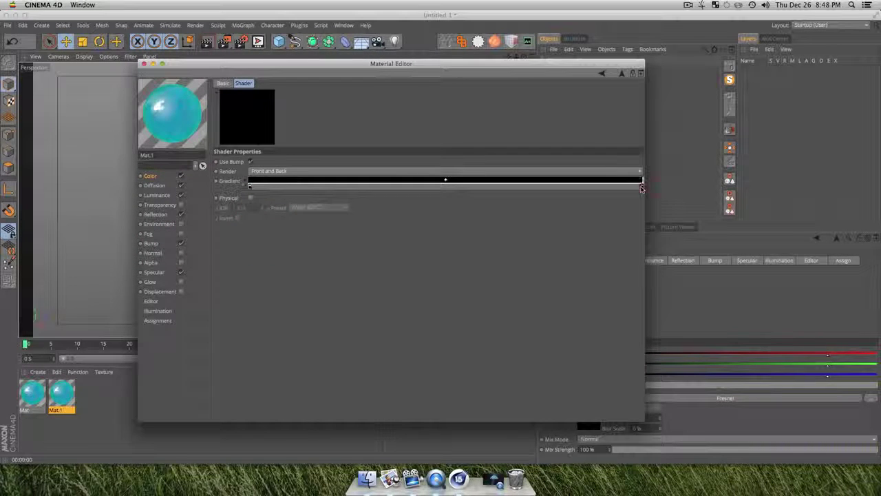
{"action": "double_click", "coordinate": [642, 186]}
{"action": "left_click", "coordinate": [592, 209]}
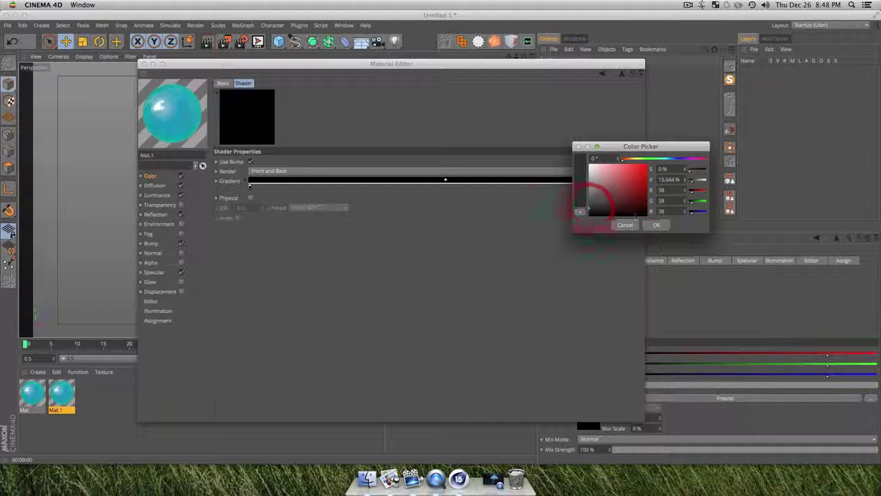
{"action": "left_click", "coordinate": [656, 225]}
Step: Enable Affect Specular in the Diffusion channel of Mat.1, toggling it to compare the highlight
{"action": "left_click", "coordinate": [162, 186]}
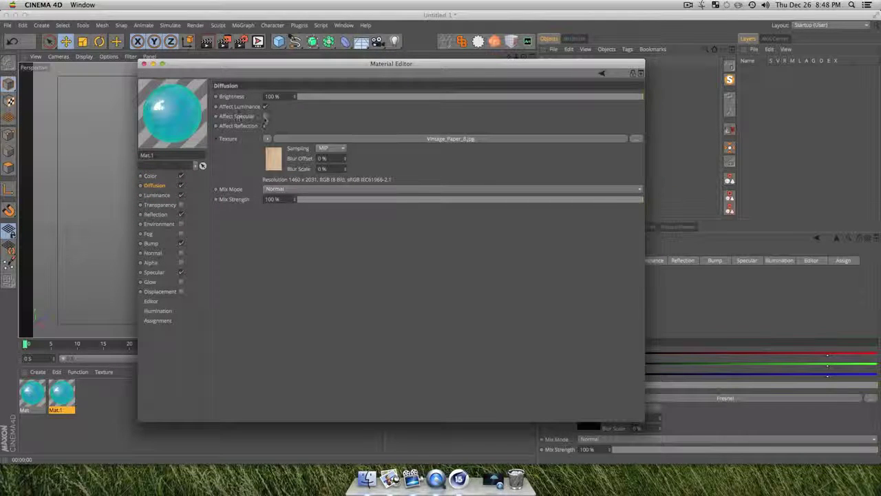
{"action": "left_click", "coordinate": [265, 117]}
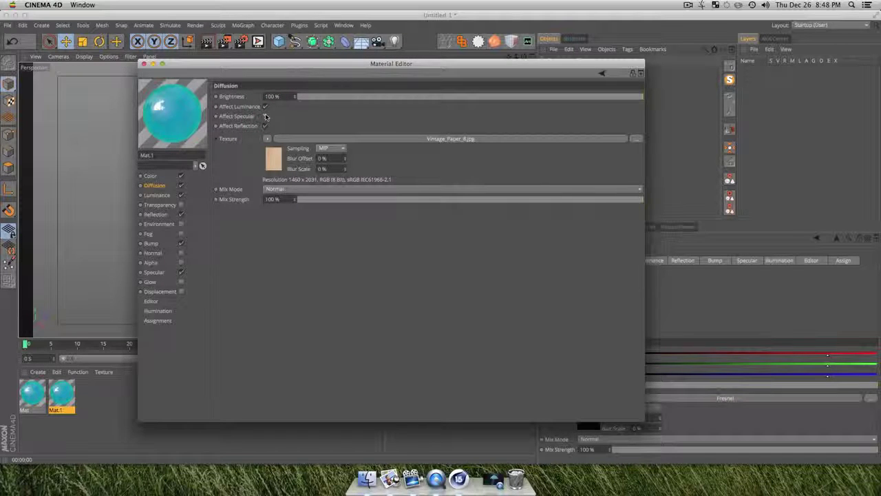
{"action": "left_click", "coordinate": [265, 117]}
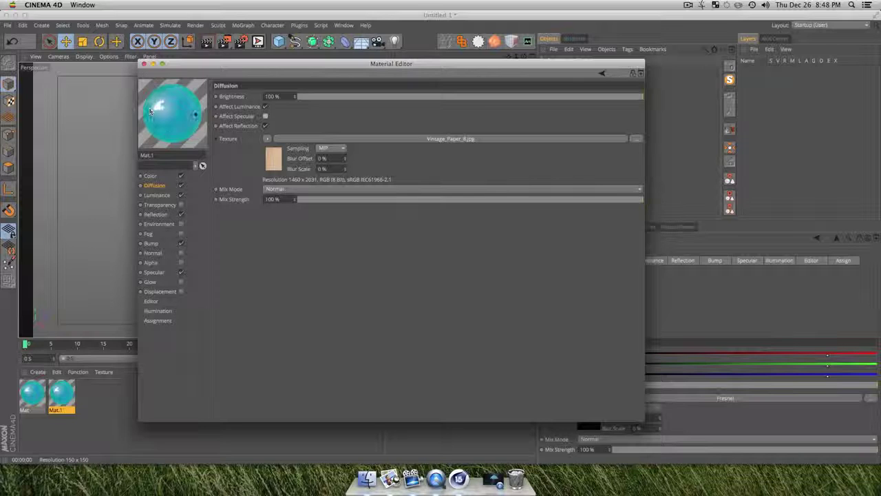
{"action": "left_click", "coordinate": [266, 116]}
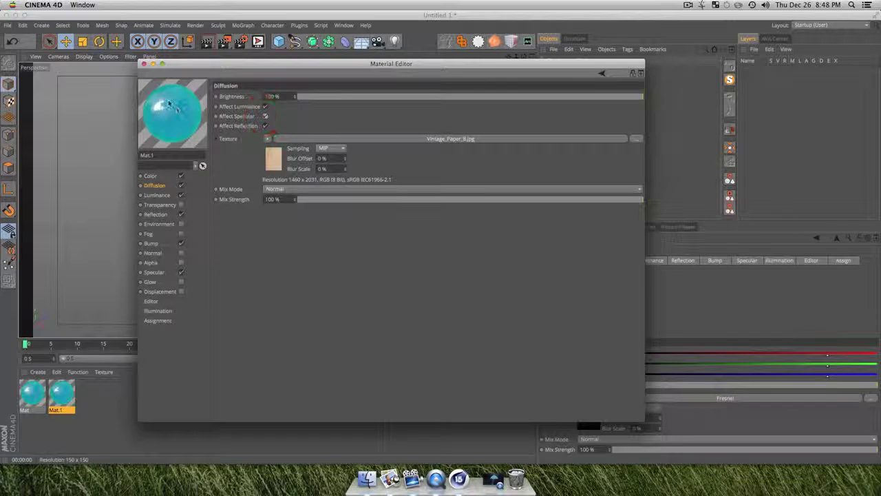
Step: Set the Specular mode of Mat.1 to Metal
{"action": "left_click", "coordinate": [153, 273]}
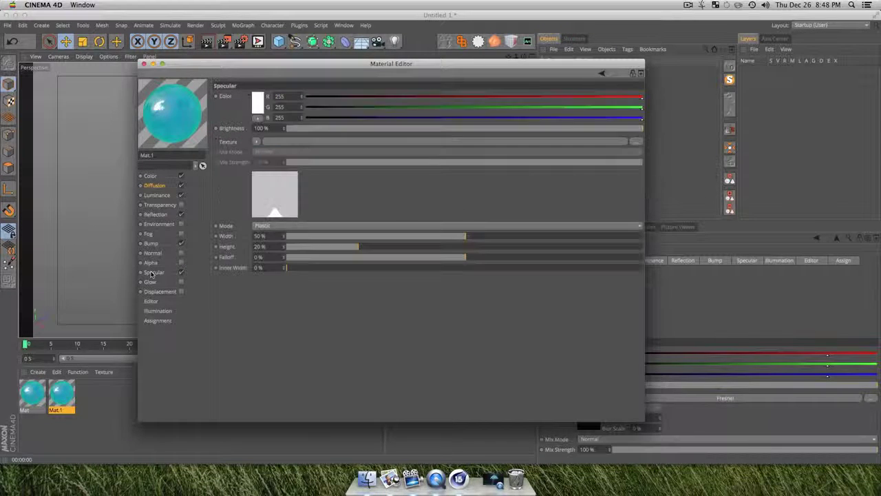
{"action": "left_click", "coordinate": [274, 226]}
{"action": "left_click", "coordinate": [265, 236]}
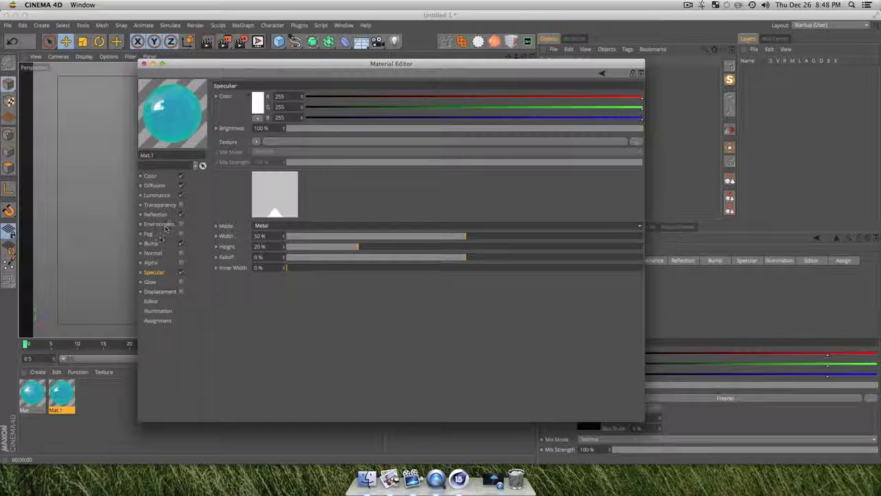
Step: Set the Bump strength of Mat.1 to 15% and its Reflection brightness to 76%
{"action": "left_click", "coordinate": [152, 244]}
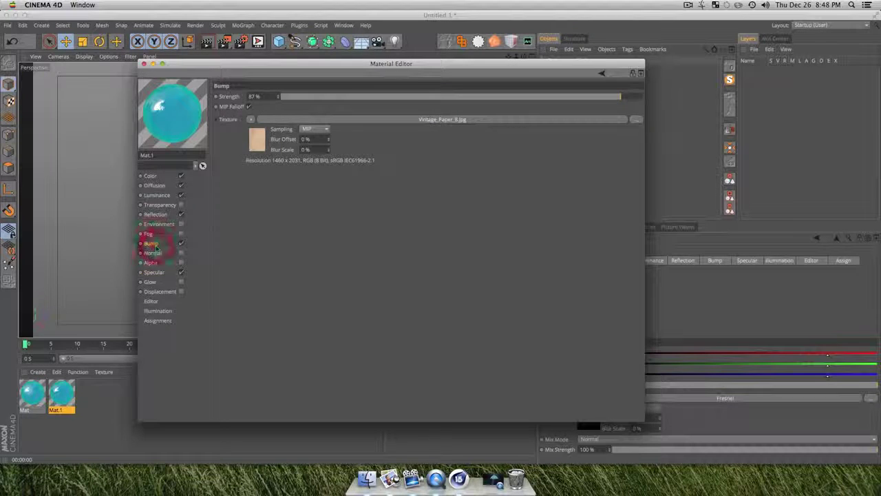
{"action": "left_click", "coordinate": [521, 96]}
{"action": "left_click_drag", "start_coordinate": [509, 98], "coordinate": [489, 96]}
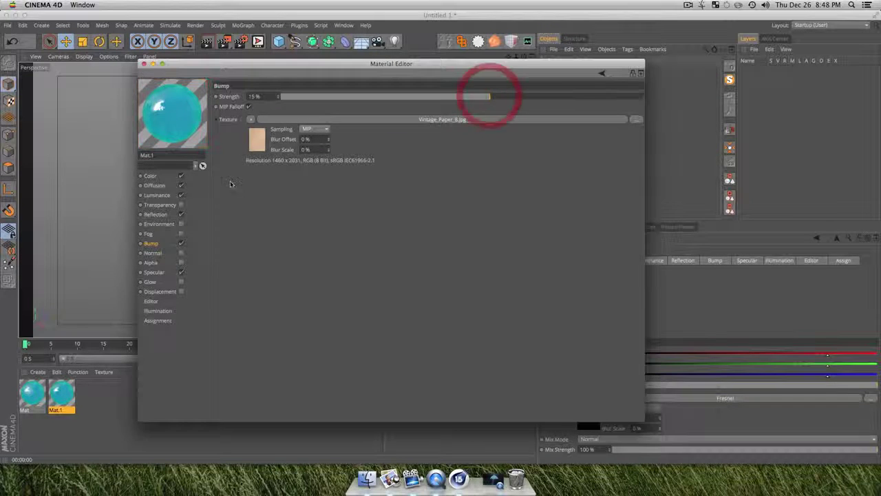
{"action": "left_click", "coordinate": [155, 214]}
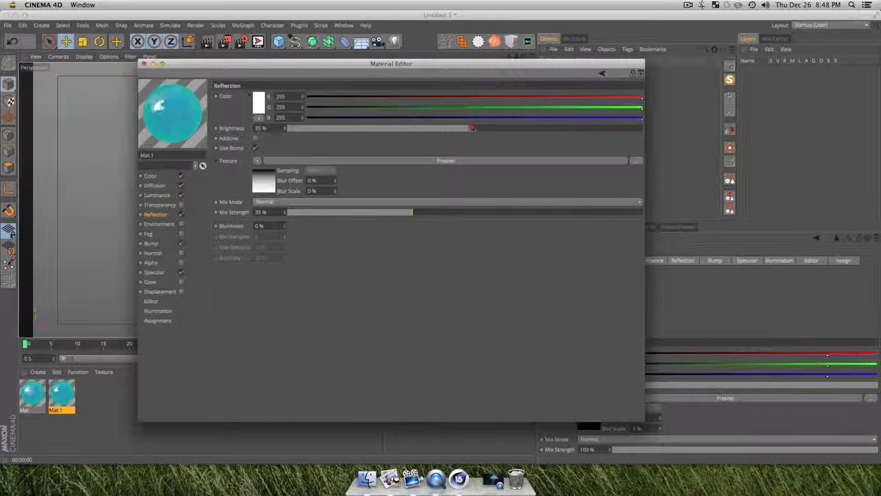
{"action": "left_click_drag", "start_coordinate": [546, 127], "coordinate": [559, 128]}
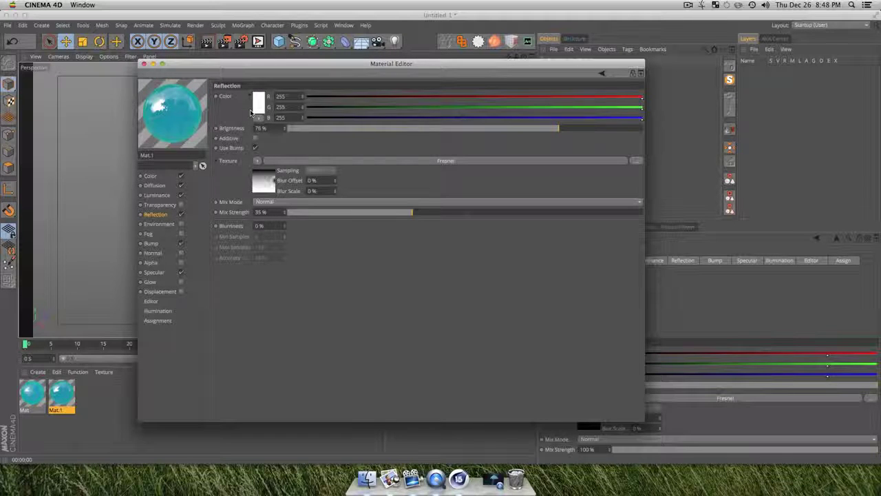
Step: Set the Luminance Fresnel gradient of Mat.1 to dark grey, RGB 46, 47, 47, at the start and near-black, RGB 2, 2, 2, at the end
{"action": "left_click", "coordinate": [157, 195]}
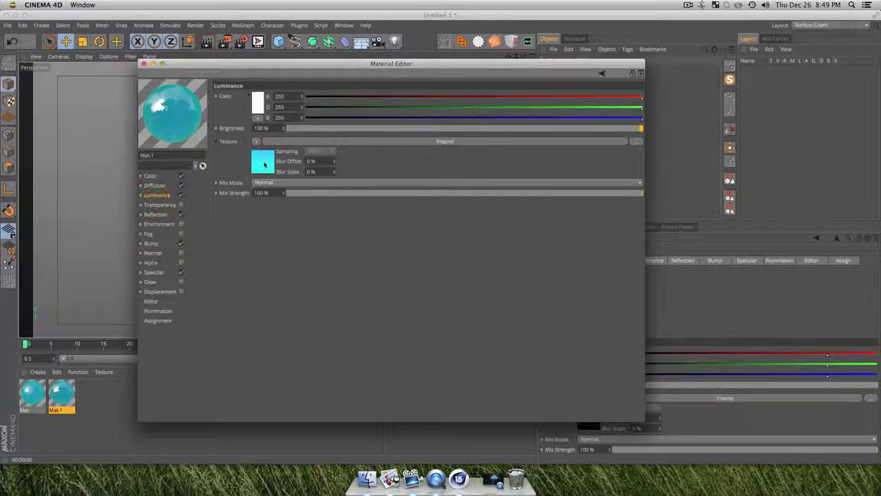
{"action": "left_click", "coordinate": [262, 165]}
{"action": "double_click", "coordinate": [249, 186]}
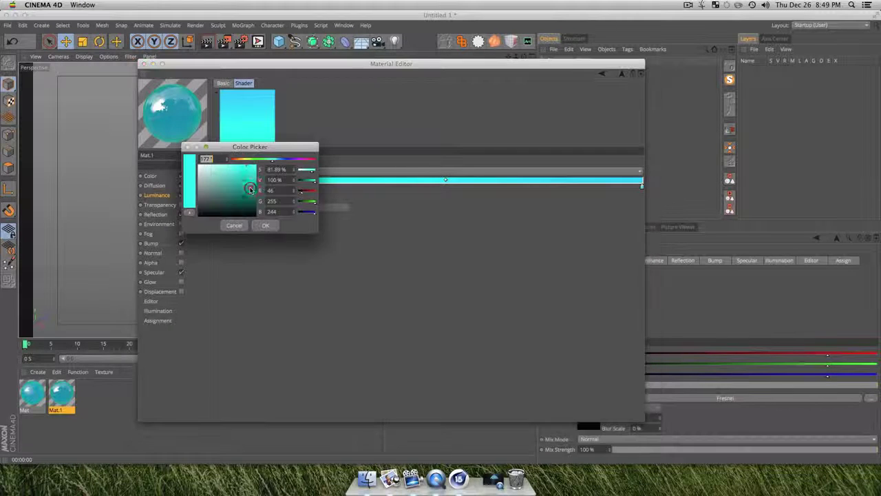
{"action": "left_click_drag", "start_coordinate": [248, 181], "coordinate": [201, 207]}
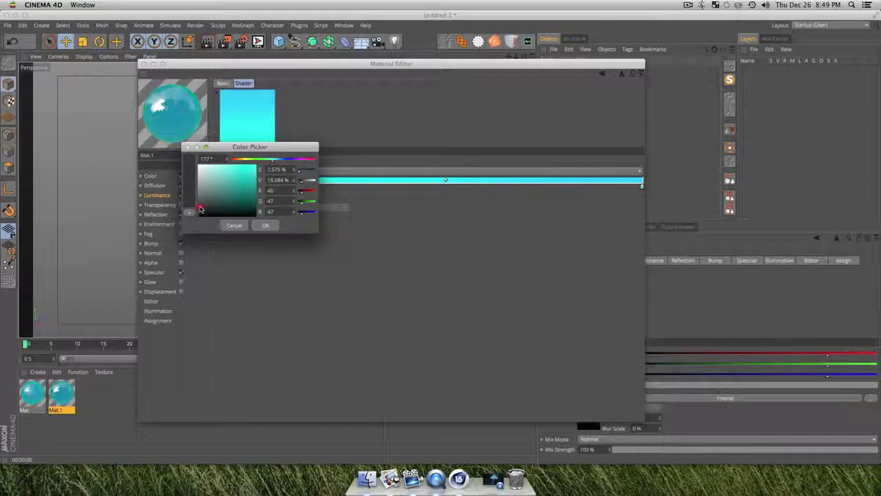
{"action": "left_click", "coordinate": [265, 225]}
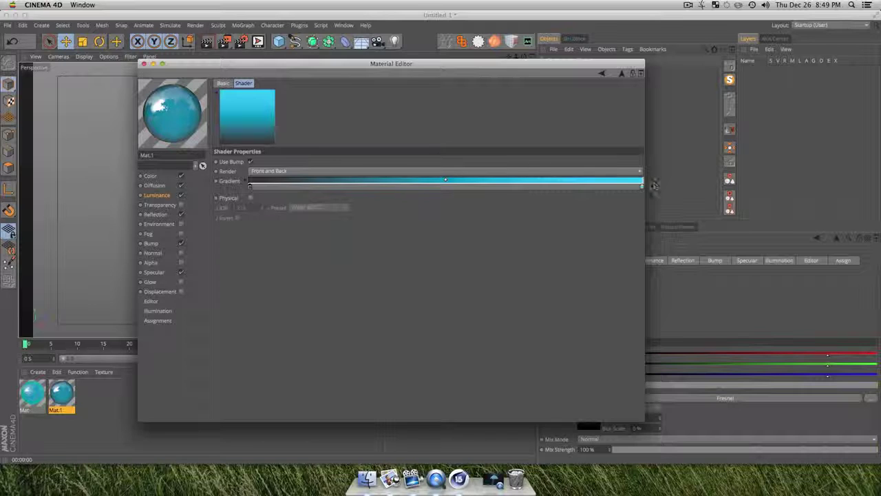
{"action": "double_click", "coordinate": [642, 187]}
{"action": "left_click_drag", "start_coordinate": [637, 172], "coordinate": [602, 218]}
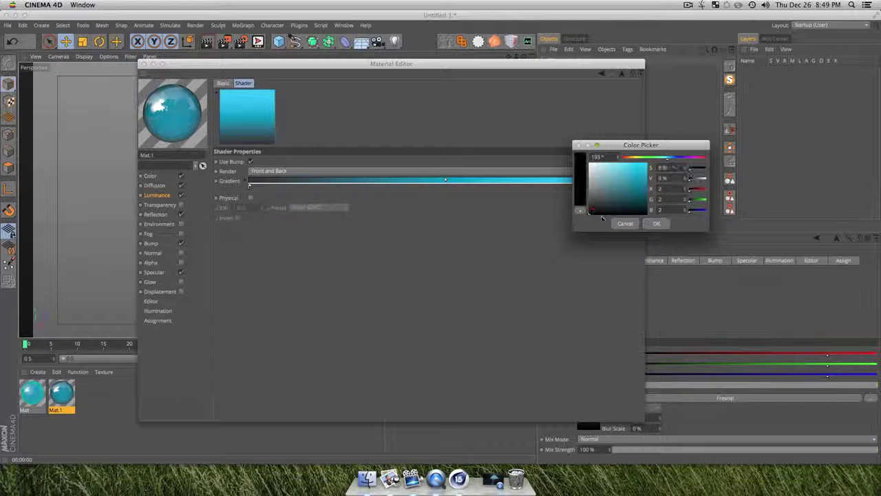
{"action": "left_click", "coordinate": [658, 224]}
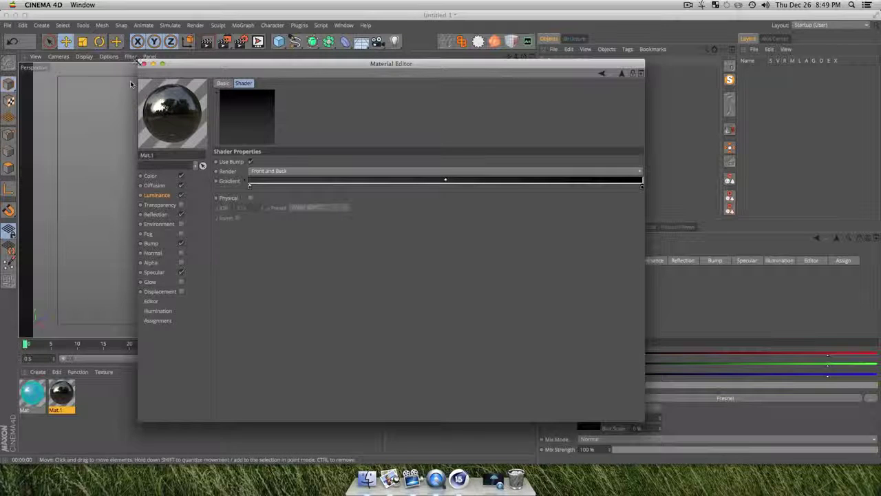
Step: Close the editor for Mat.1 and apply the material to the Top block
{"action": "left_click", "coordinate": [156, 215]}
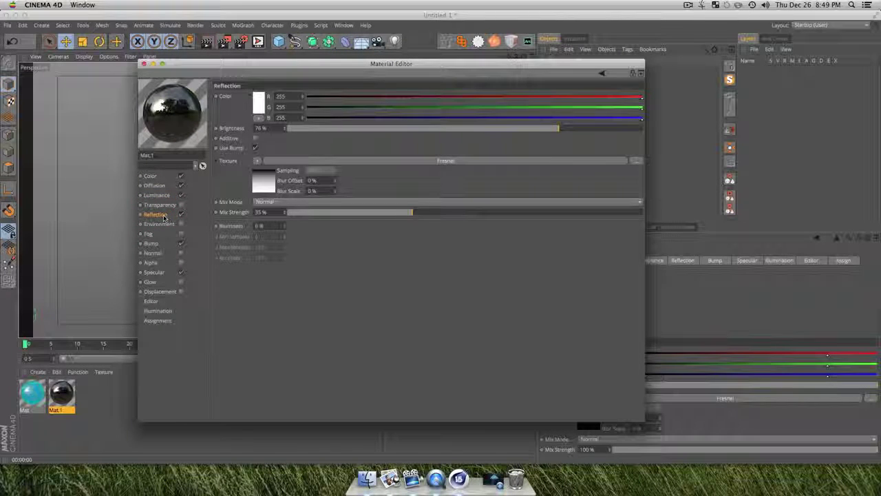
{"action": "left_click", "coordinate": [144, 63]}
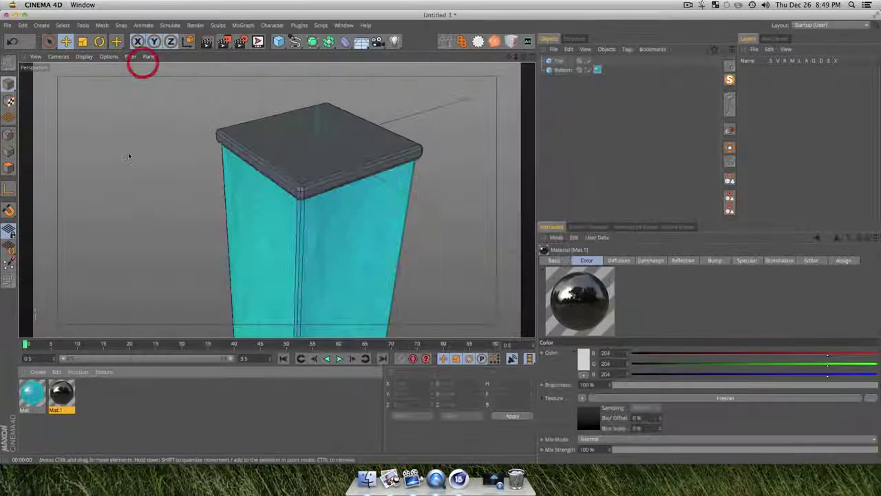
{"action": "left_click_drag", "start_coordinate": [61, 394], "coordinate": [282, 179]}
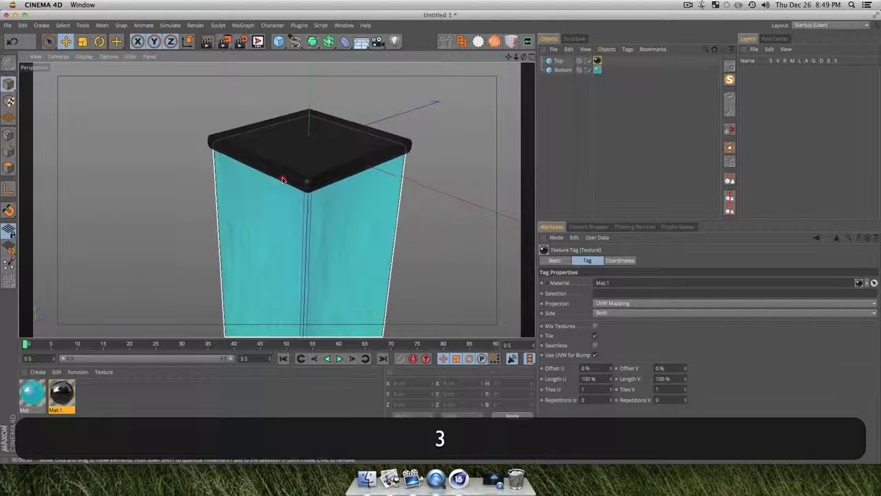
Step: Render the block from several angles to examine the dark material on its top
{"action": "key", "text": "super+r"}
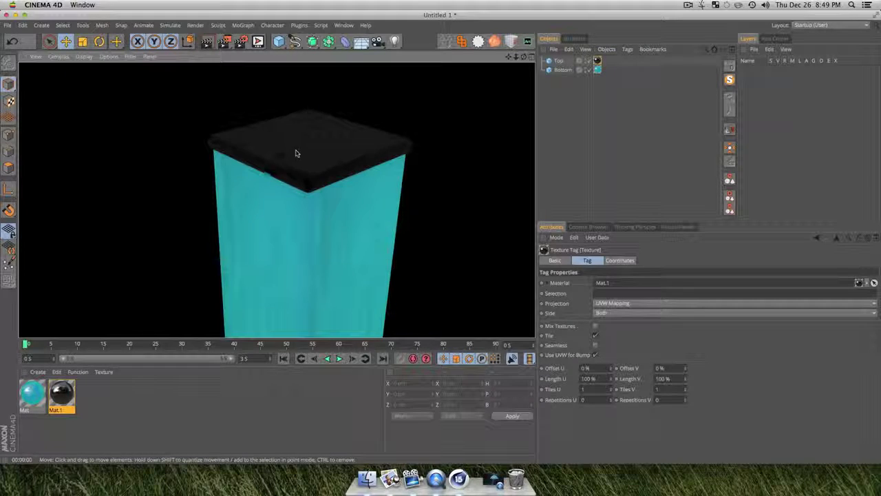
{"action": "left_click_drag", "start_coordinate": [296, 153], "coordinate": [374, 154]}
{"action": "key", "text": "super+r"}
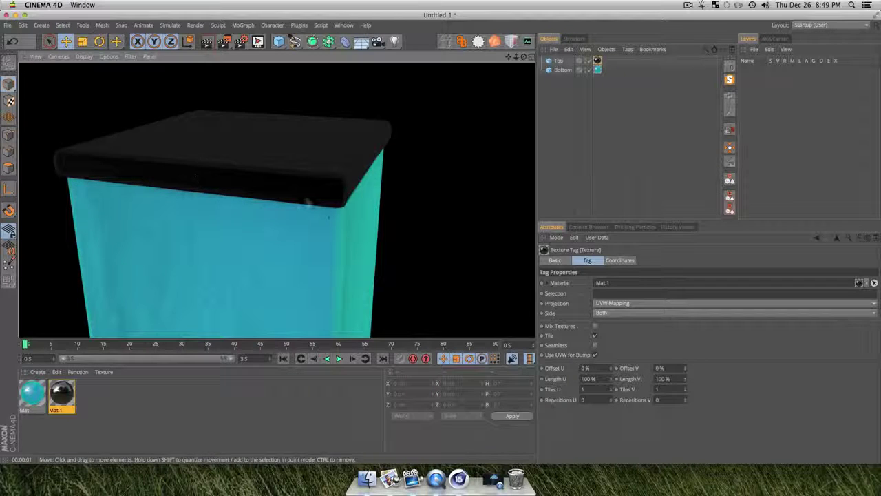
{"action": "left_click_drag", "start_coordinate": [308, 201], "coordinate": [203, 197]}
{"action": "key", "text": "super+r"}
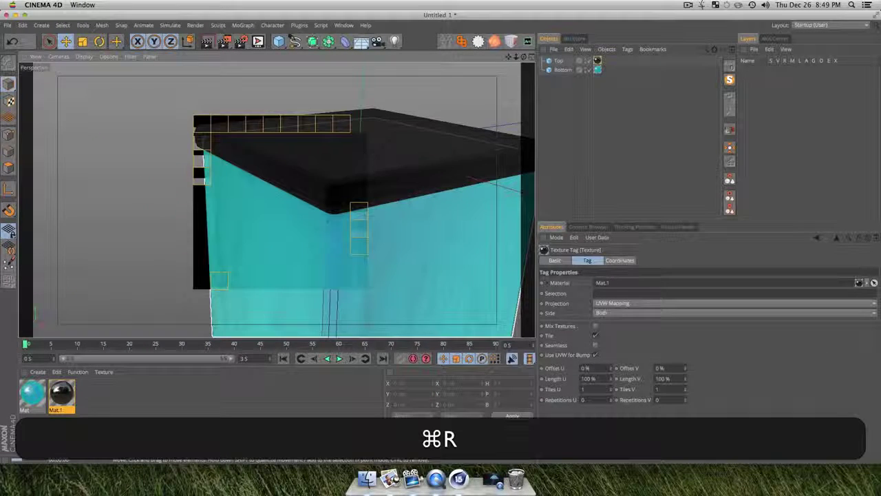
{"action": "left_click", "coordinate": [165, 411]}
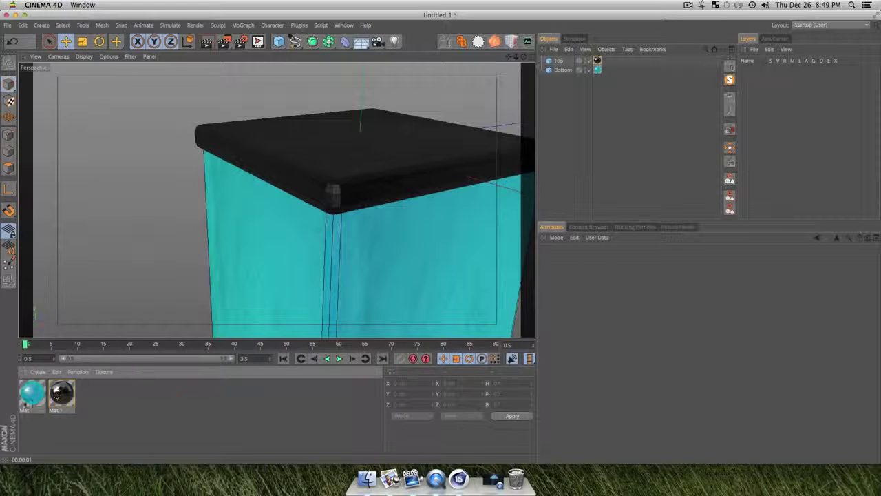
Step: Compare the Add, Multiply and Normal mix modes for the Luminance texture of the cyan Mat, choose Multiply, and render the view
{"action": "double_click", "coordinate": [25, 405]}
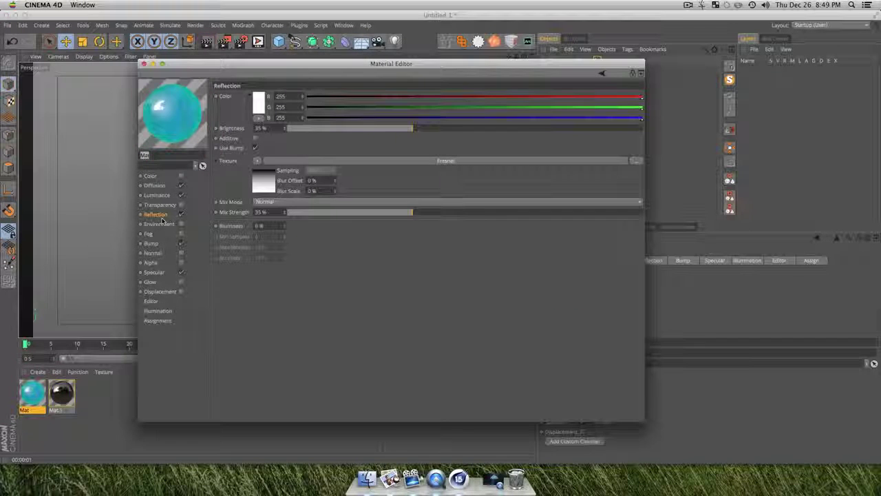
{"action": "left_click", "coordinate": [157, 195]}
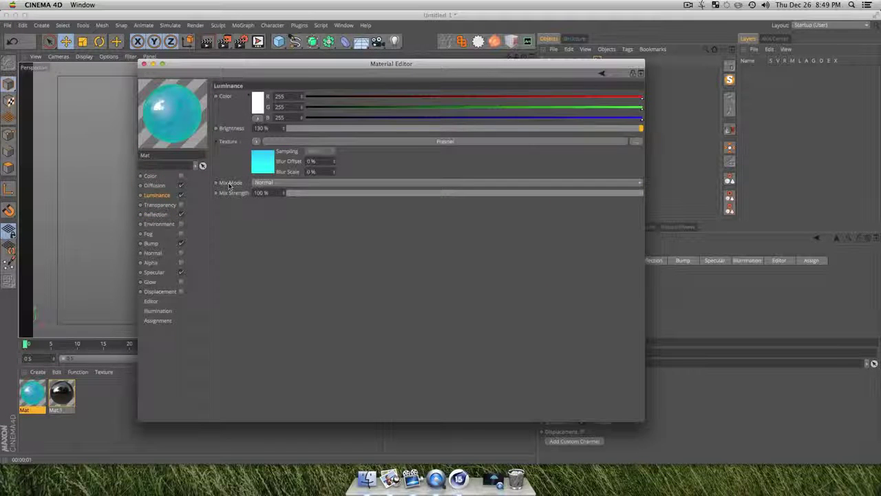
{"action": "left_click", "coordinate": [267, 182]}
{"action": "left_click", "coordinate": [271, 200]}
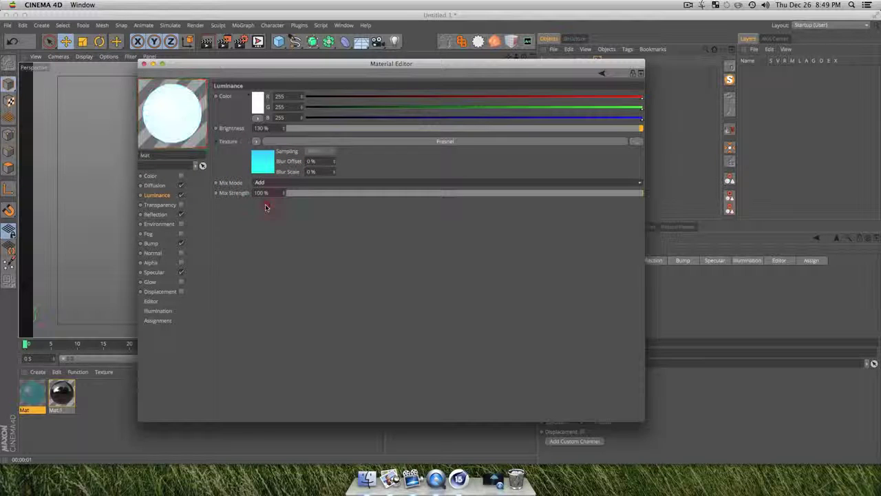
{"action": "left_click_drag", "start_coordinate": [305, 192], "coordinate": [589, 198]}
{"action": "left_click", "coordinate": [268, 182]}
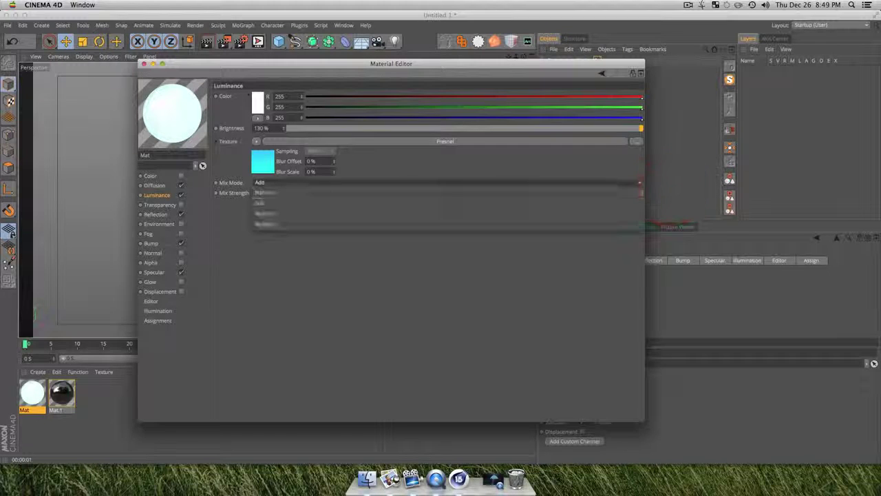
{"action": "left_click", "coordinate": [276, 223]}
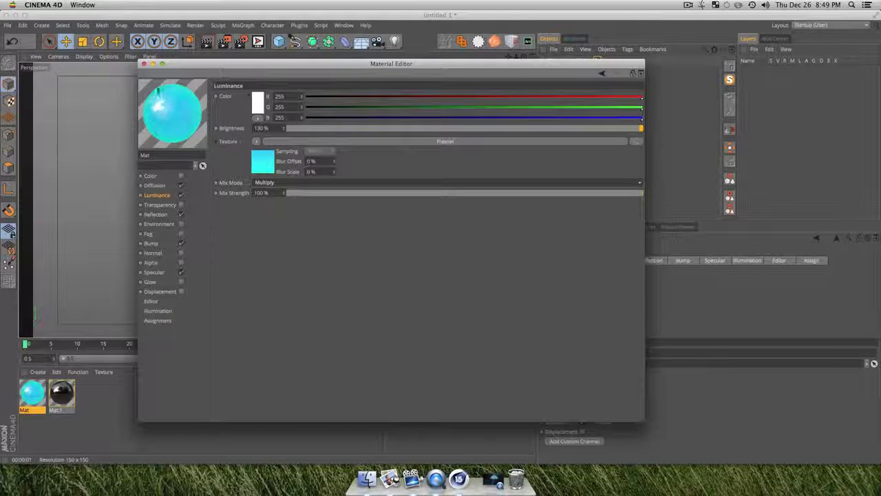
{"action": "left_click", "coordinate": [272, 183]}
{"action": "left_click", "coordinate": [279, 190]}
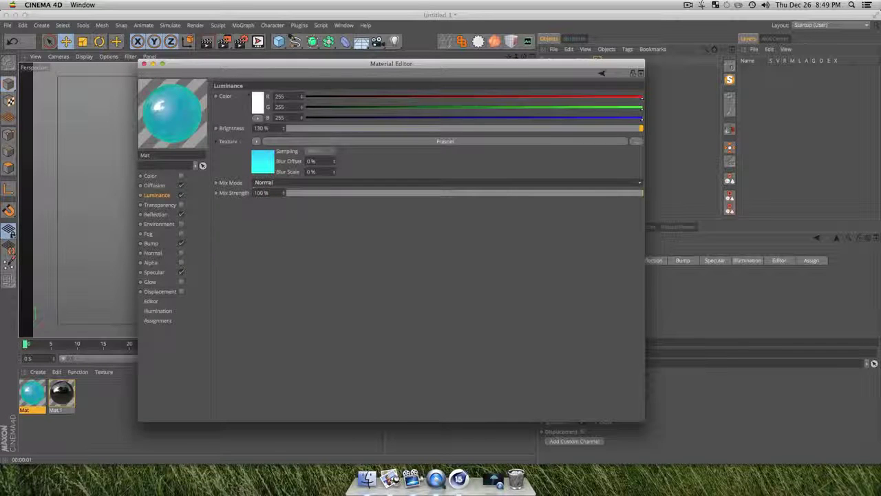
{"action": "left_click", "coordinate": [269, 183]}
{"action": "left_click", "coordinate": [276, 222]}
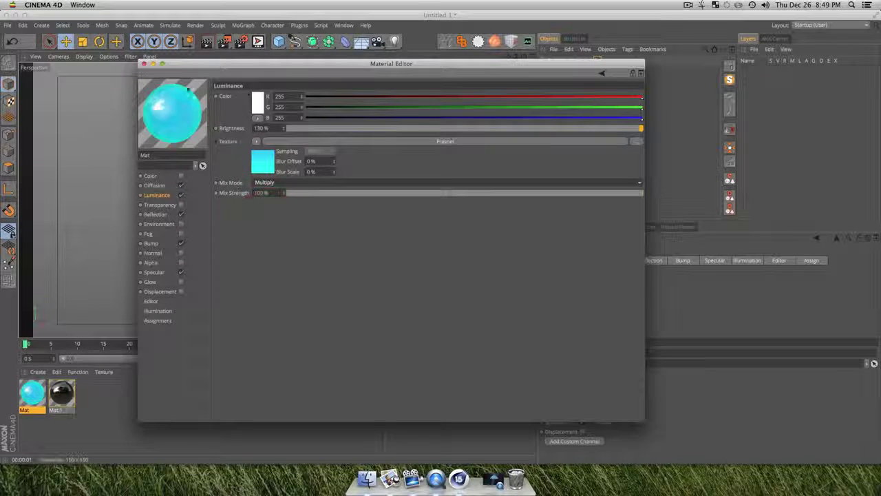
{"action": "left_click", "coordinate": [144, 63]}
{"action": "key", "text": "super+r"}
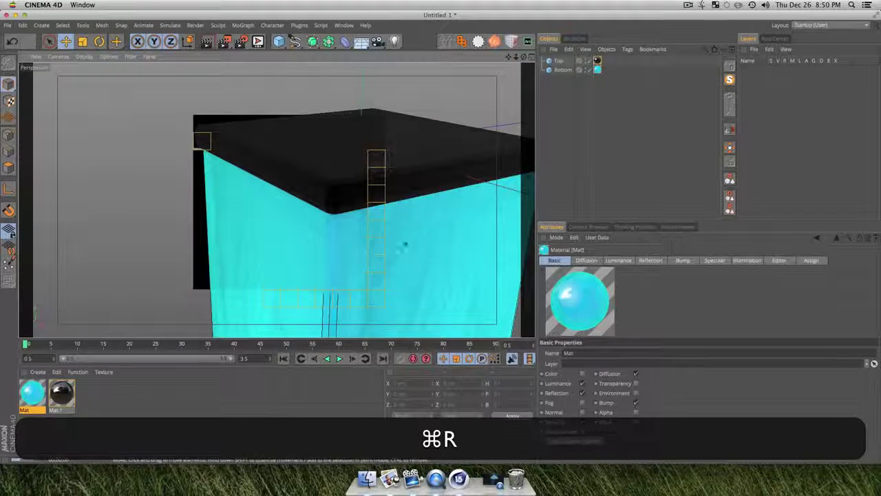
Step: Group the Top and Bottom cubes under a null and name it Tile
{"action": "key", "text": "3"}
{"action": "left_click_drag", "start_coordinate": [328, 255], "coordinate": [383, 177]}
{"action": "key", "text": "3"}
{"action": "left_click_drag", "start_coordinate": [559, 103], "coordinate": [556, 42]}
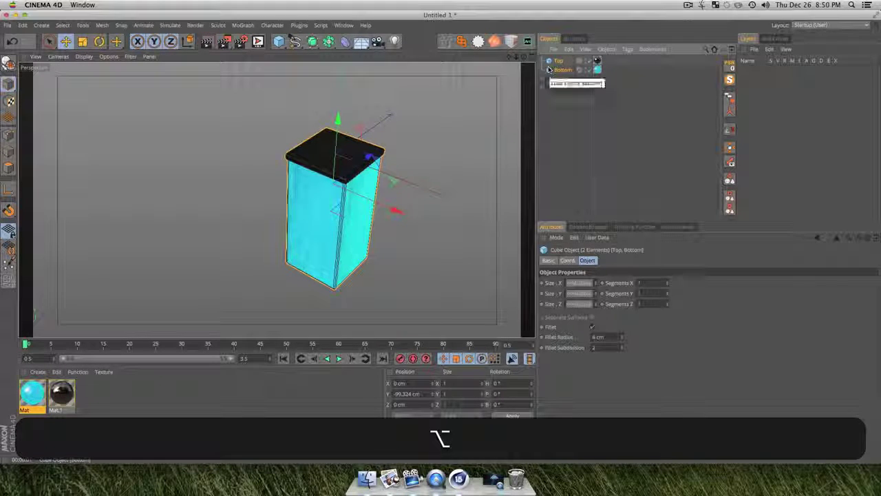
{"action": "key", "text": "alt+g"}
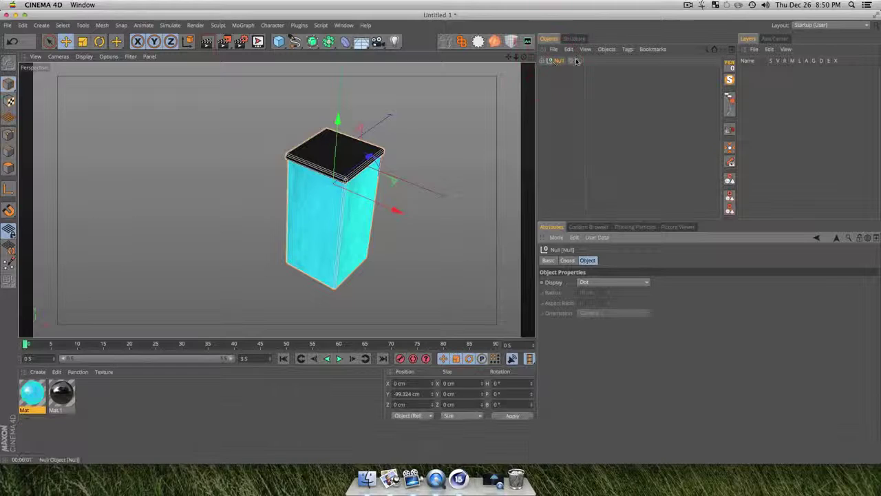
{"action": "double_click", "coordinate": [561, 62]}
{"action": "type", "text": "Tile"}
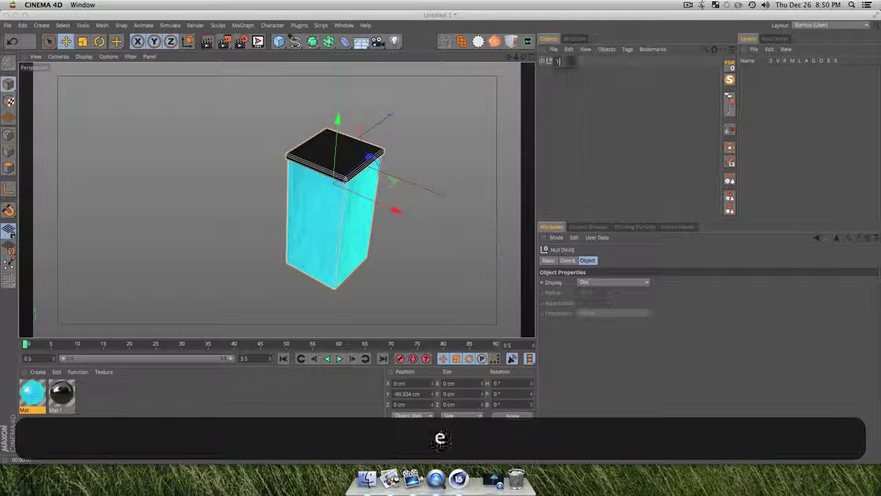
{"action": "key", "text": "Return"}
{"action": "left_click", "coordinate": [546, 93]}
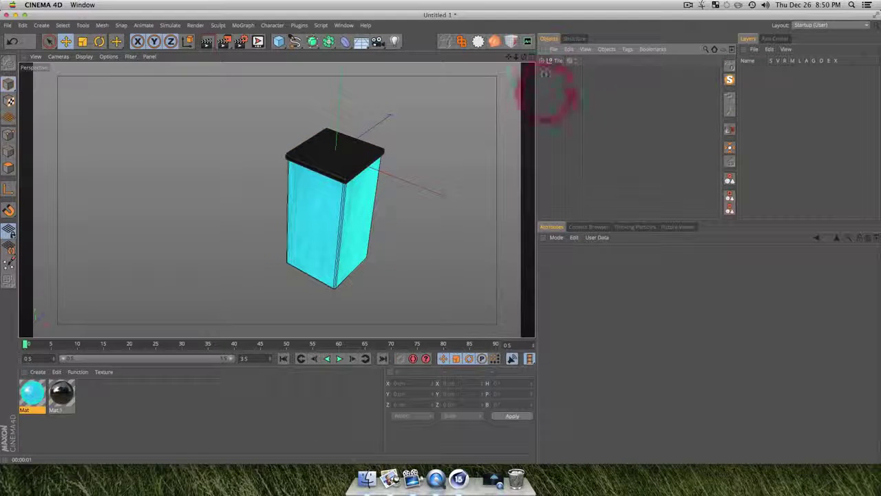
Step: Add a MoGraph Cloner and make the Tile group its child
{"action": "left_click", "coordinate": [243, 25]}
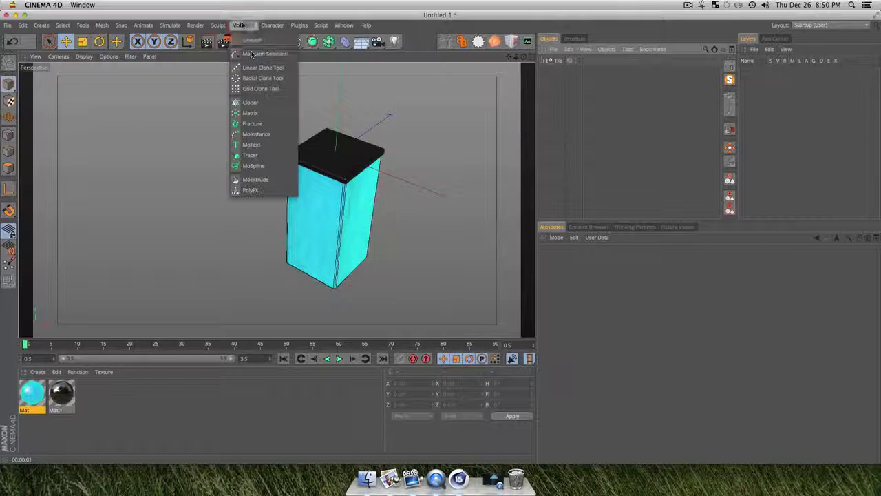
{"action": "left_click", "coordinate": [252, 103]}
{"action": "left_click", "coordinate": [570, 90]}
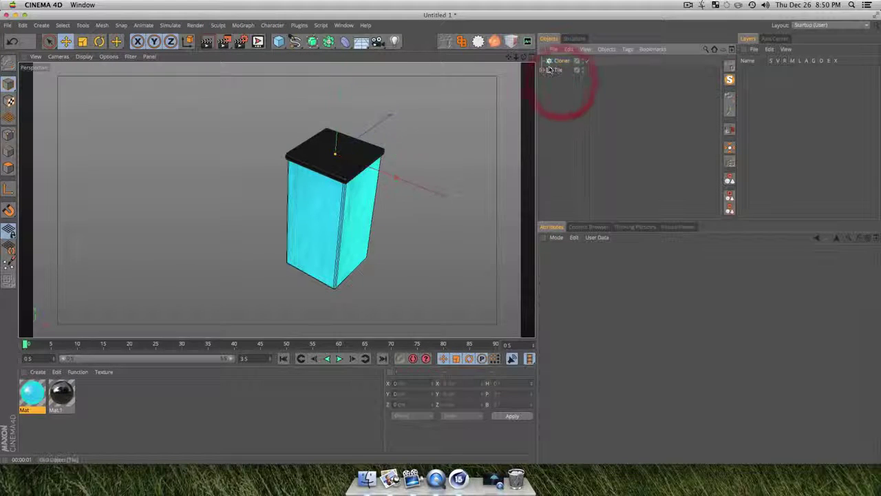
{"action": "left_click_drag", "start_coordinate": [556, 70], "coordinate": [566, 62]}
{"action": "left_click", "coordinate": [563, 136]}
{"action": "key", "text": "3"}
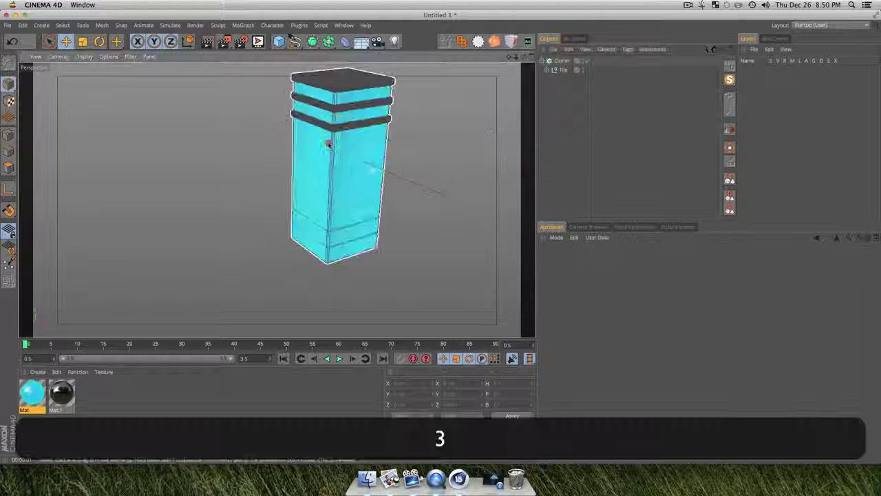
{"action": "mouse_move", "coordinate": [328, 142]}
{"action": "left_mouse_down"}
{"action": "mouse_move", "coordinate": [397, 101]}
{"action": "mouse_move", "coordinate": [366, 138]}
{"action": "mouse_move", "coordinate": [360, 186]}
{"action": "mouse_move", "coordinate": [542, 86]}
{"action": "left_mouse_up"}
Step: Set the Cloner's mode to Grid Array and check the cloned blocks in a viewport render
{"action": "left_click", "coordinate": [561, 61]}
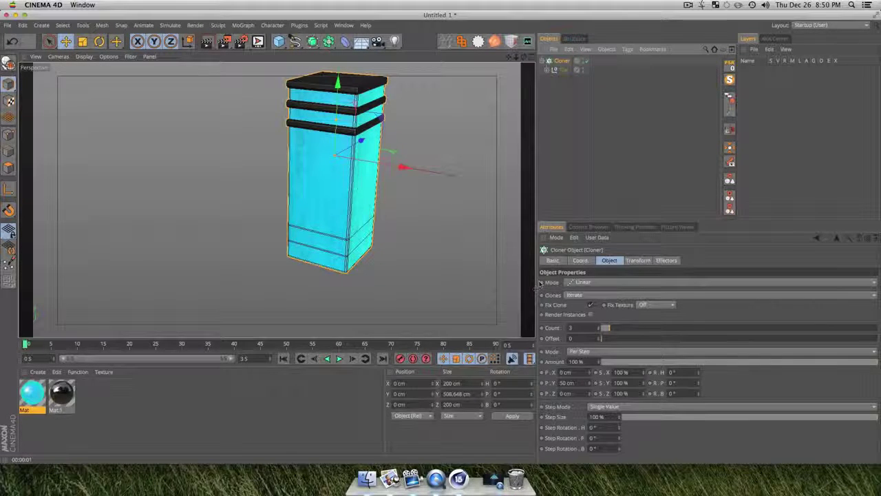
{"action": "left_click", "coordinate": [583, 282]}
{"action": "left_click", "coordinate": [580, 321]}
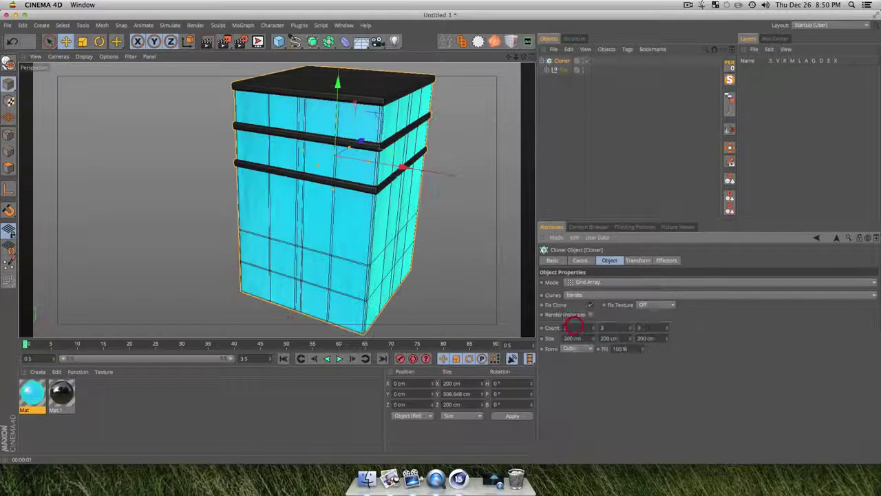
{"action": "left_click_drag", "start_coordinate": [360, 171], "coordinate": [362, 193]}
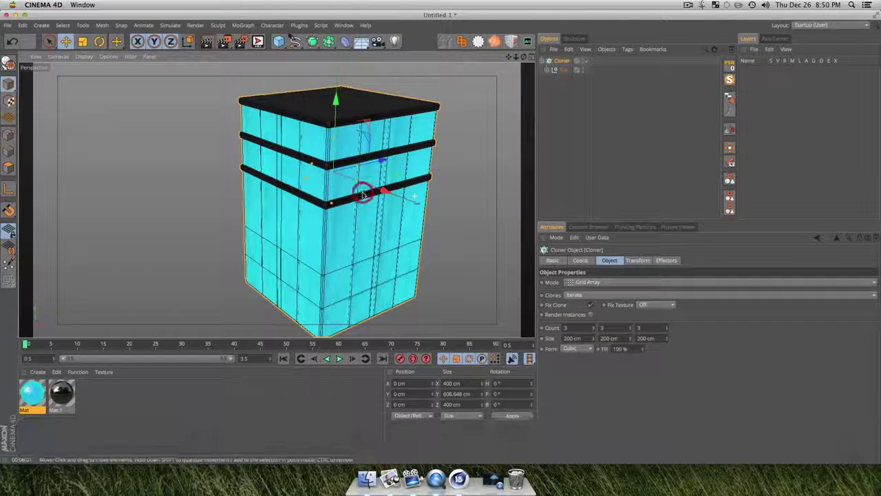
{"action": "key", "text": "super+r"}
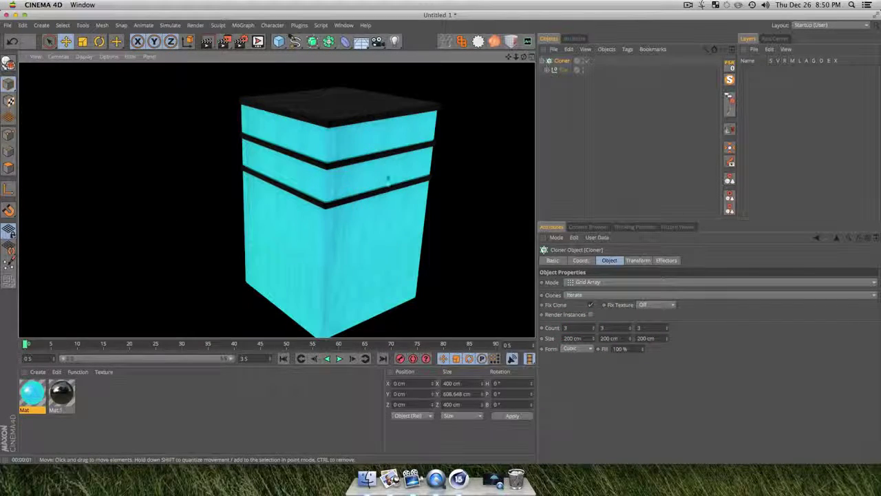
{"action": "key", "text": "3"}
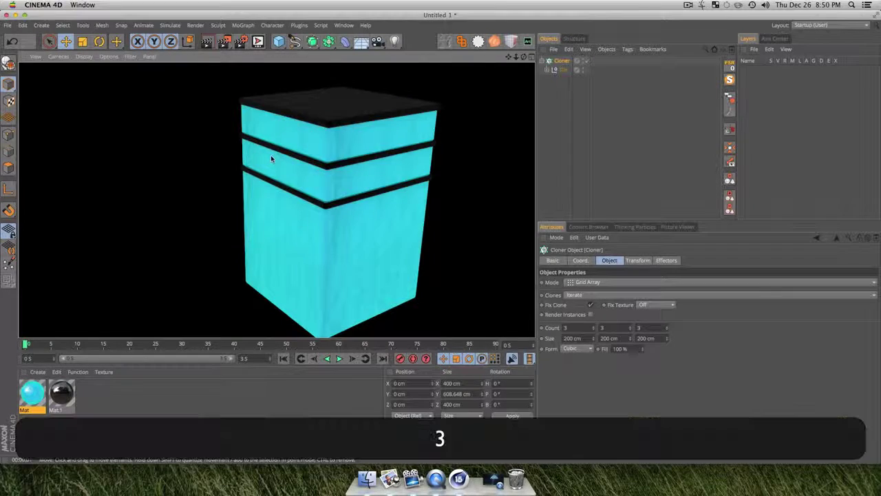
{"action": "left_click_drag", "start_coordinate": [274, 159], "coordinate": [311, 189]}
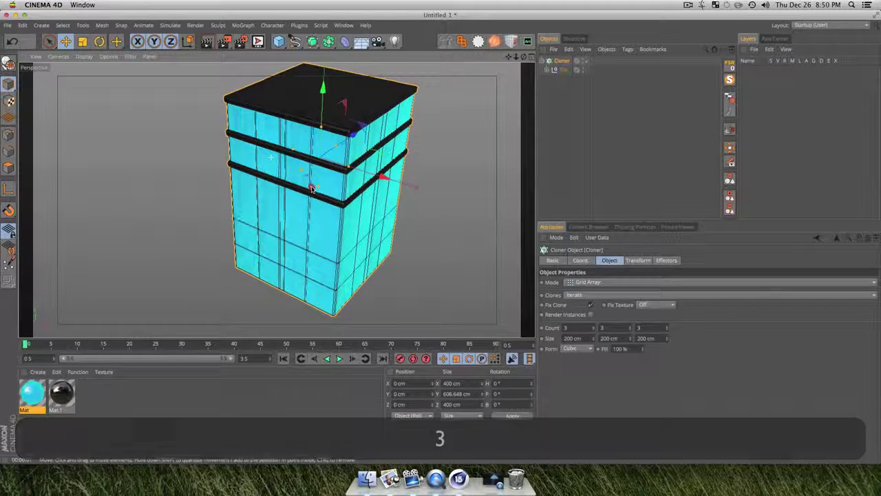
{"action": "left_click", "coordinate": [561, 71]}
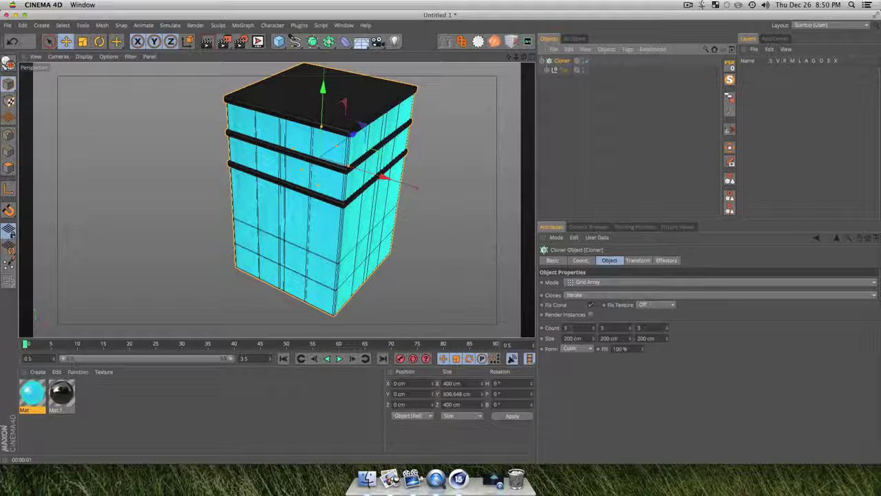
Step: Set the Cloner's Y count to 1 so the grid has a single layer of tiles
{"action": "left_click", "coordinate": [568, 327]}
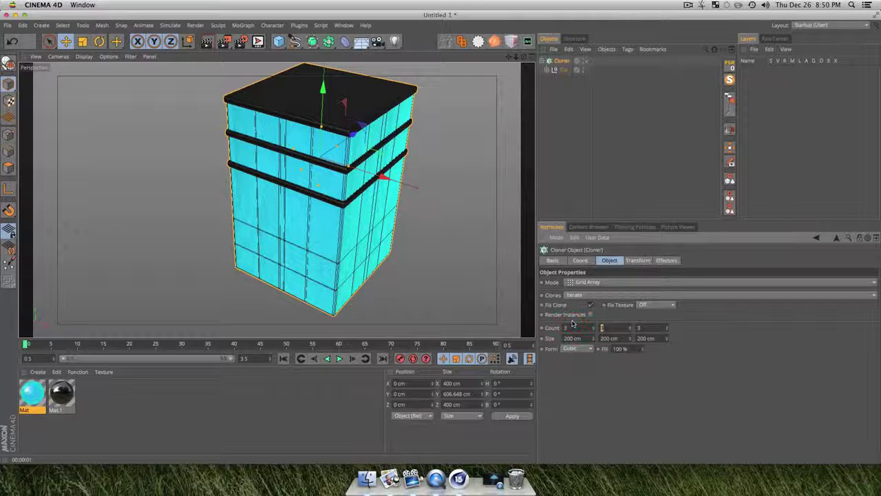
{"action": "key", "text": "Return"}
{"action": "key", "text": "3"}
{"action": "left_click_drag", "start_coordinate": [372, 142], "coordinate": [360, 112]}
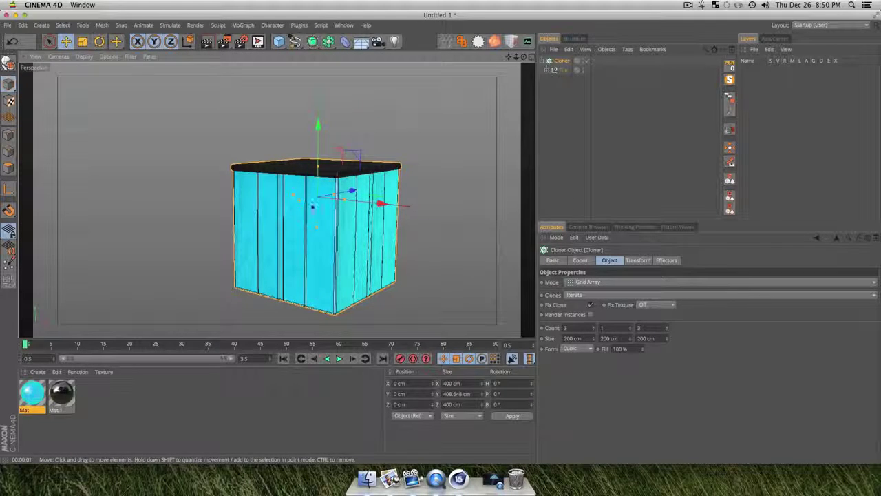
{"action": "key", "text": "3"}
{"action": "left_click_drag", "start_coordinate": [337, 192], "coordinate": [360, 287]}
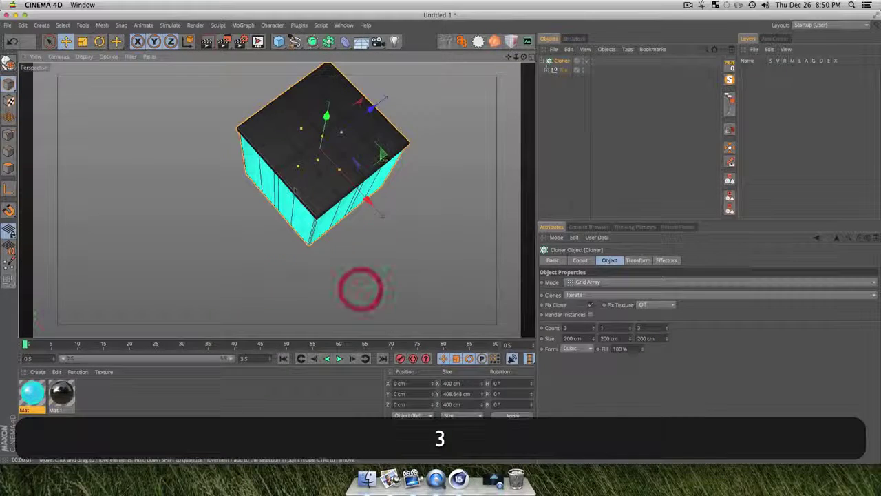
Step: Set the Cloner's X count and Z count to 20
{"action": "left_click", "coordinate": [556, 328]}
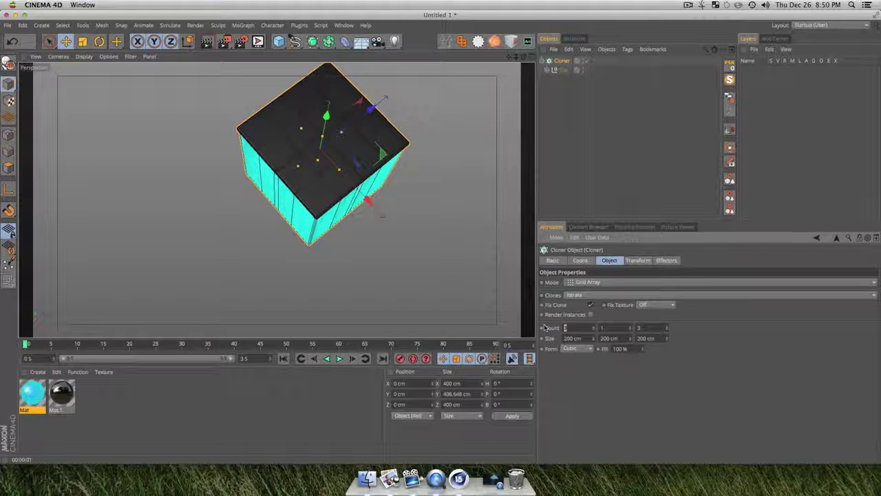
{"action": "type", "text": "20"}
{"action": "key", "text": "Return"}
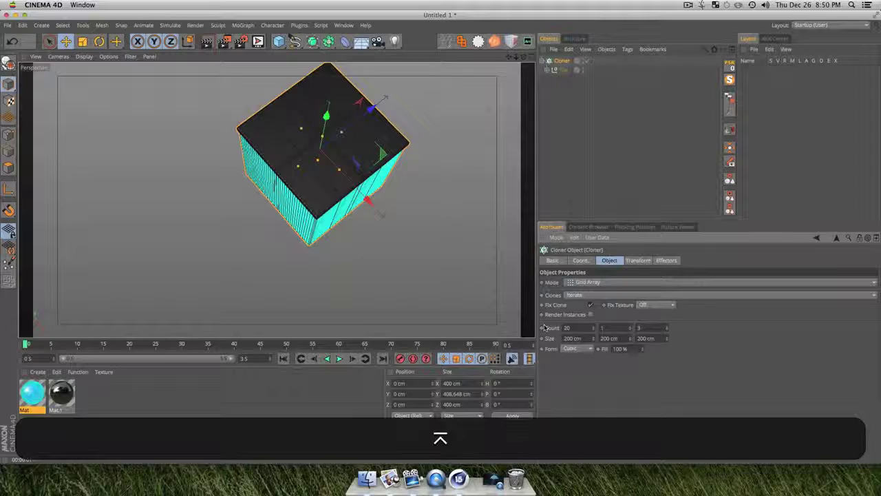
{"action": "scroll", "coordinate": [270, 143], "scroll_direction": "up", "scroll_amount": 5}
{"action": "key", "text": "3"}
{"action": "mouse_move", "coordinate": [338, 225]}
{"action": "left_mouse_down"}
{"action": "mouse_move", "coordinate": [401, 202]}
{"action": "mouse_move", "coordinate": [370, 241]}
{"action": "mouse_move", "coordinate": [388, 257]}
{"action": "mouse_move", "coordinate": [367, 283]}
{"action": "mouse_move", "coordinate": [371, 277]}
{"action": "left_mouse_up"}
{"action": "key", "text": "3"}
{"action": "left_click", "coordinate": [637, 327]}
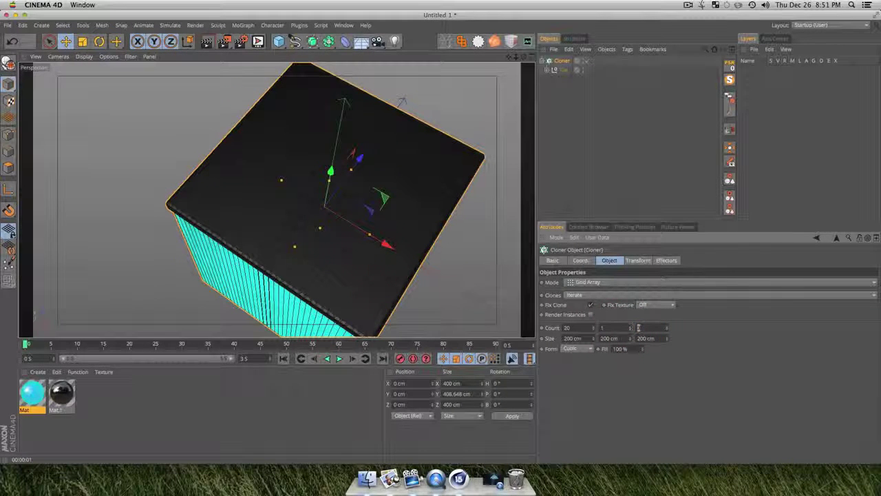
{"action": "key", "text": "Return"}
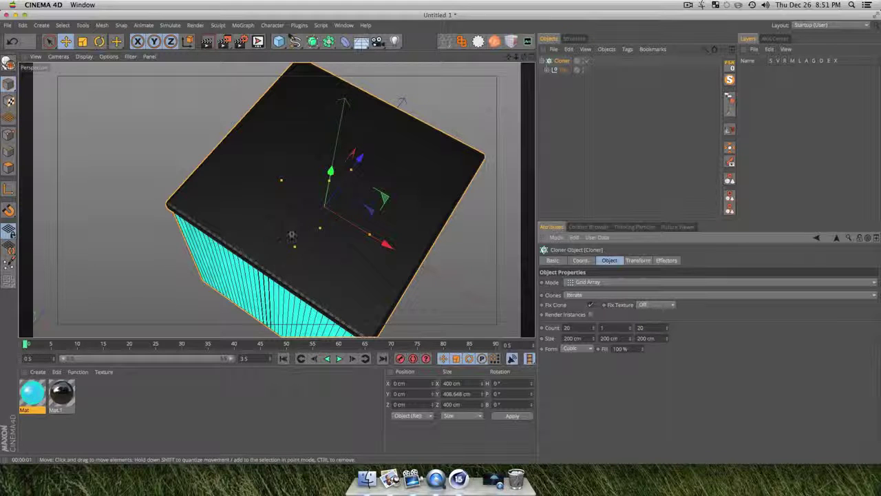
Step: Spread the clones apart along X by increasing the Cloner's X size to about 3917 cm
{"action": "right_click_drag", "start_coordinate": [285, 247], "coordinate": [259, 226], "text": "alt"}
{"action": "key", "text": "3"}
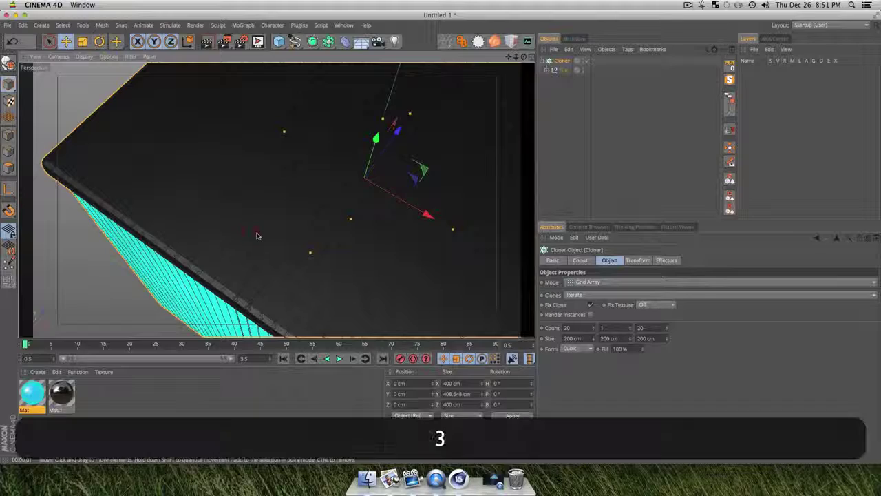
{"action": "left_click_drag", "start_coordinate": [258, 236], "coordinate": [375, 281]}
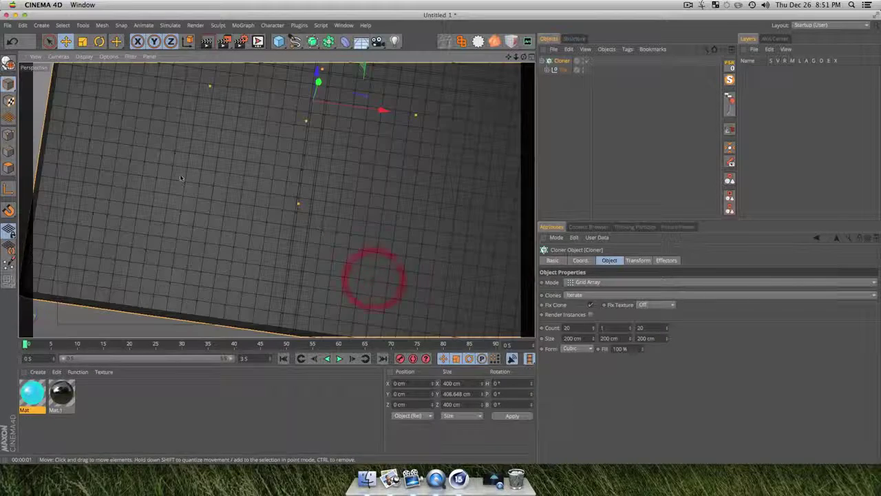
{"action": "scroll", "coordinate": [297, 219], "scroll_direction": "down", "scroll_amount": 5}
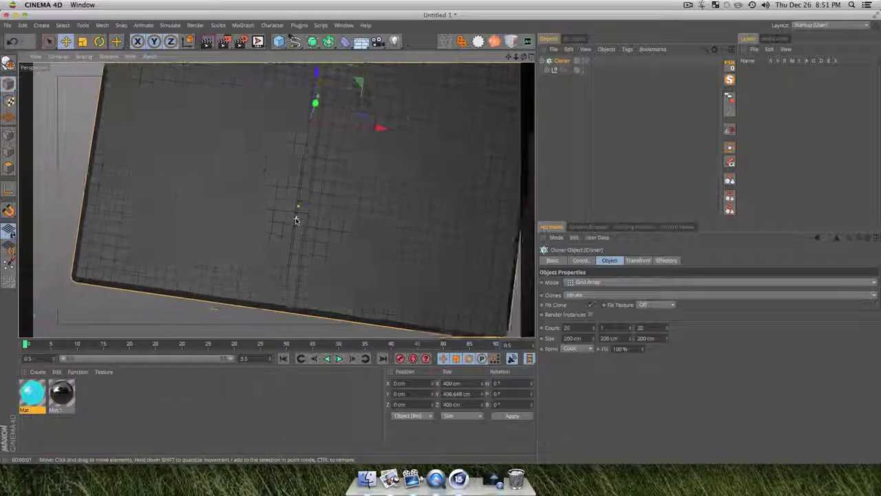
{"action": "scroll", "coordinate": [297, 219], "scroll_direction": "up", "scroll_amount": 1}
{"action": "left_click_drag", "start_coordinate": [340, 230], "coordinate": [332, 201], "text": "alt"}
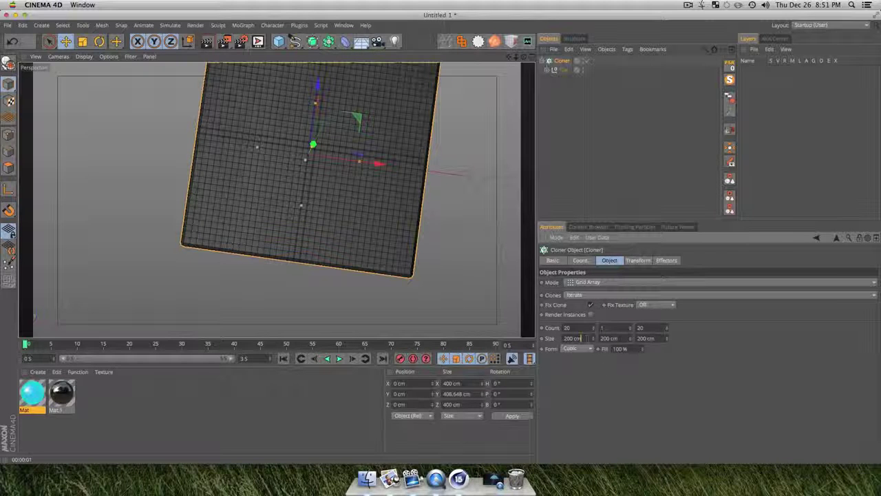
{"action": "mouse_move", "coordinate": [593, 338]}
{"action": "left_mouse_down"}
{"action": "mouse_move", "coordinate": [871, 338]}
{"action": "mouse_move", "coordinate": [823, 338]}
{"action": "left_mouse_up"}
Step: Look at the gaps between tiles in the Sci-fi Ripple reference movie in QuickTime Player and return to CINEMA 4D
{"action": "left_click", "coordinate": [491, 480]}
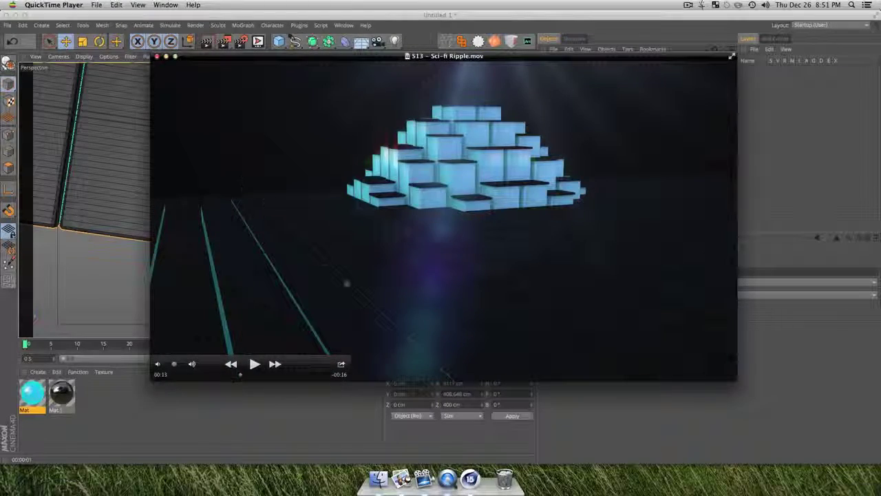
{"action": "key", "text": "super+h"}
{"action": "left_click", "coordinate": [108, 289]}
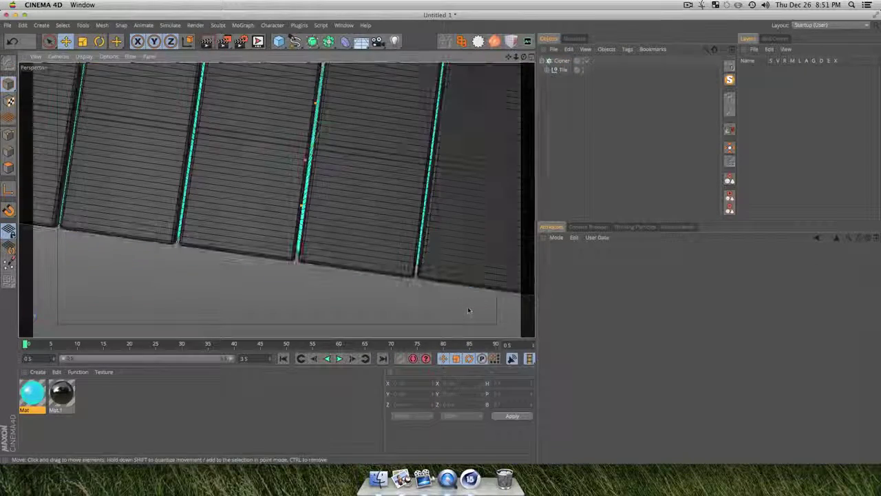
Step: Set the Cloner's X size to 3915 cm and copy the same value to its Z size
{"action": "left_click", "coordinate": [563, 70]}
{"action": "key", "text": "3"}
{"action": "left_click_drag", "start_coordinate": [366, 169], "coordinate": [440, 167]}
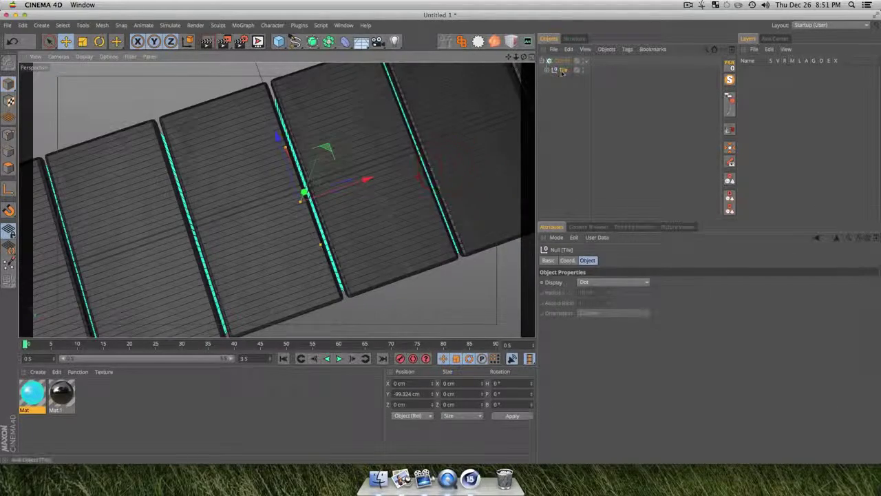
{"action": "left_click", "coordinate": [562, 71]}
{"action": "left_click", "coordinate": [563, 61]}
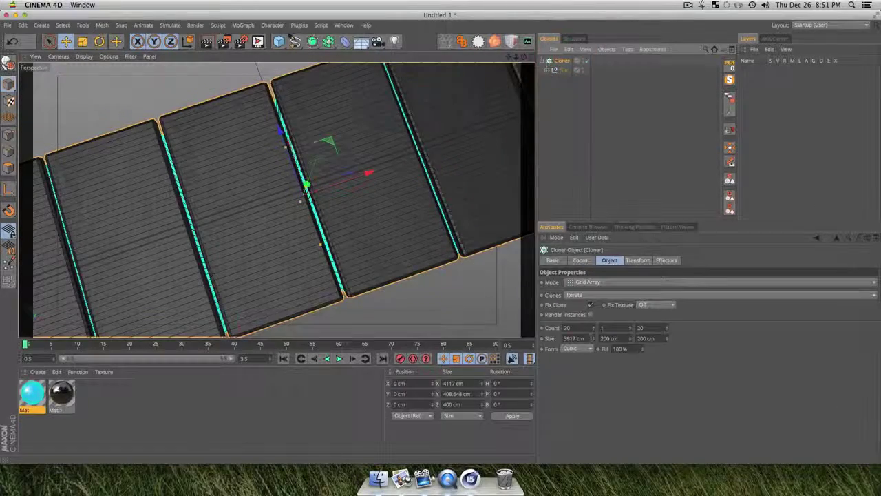
{"action": "type", "text": "9"}
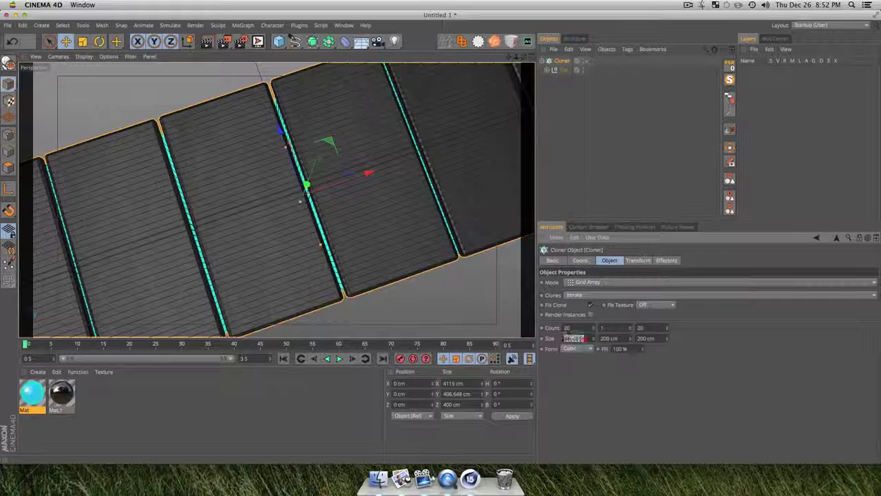
{"action": "key", "text": "super+c"}
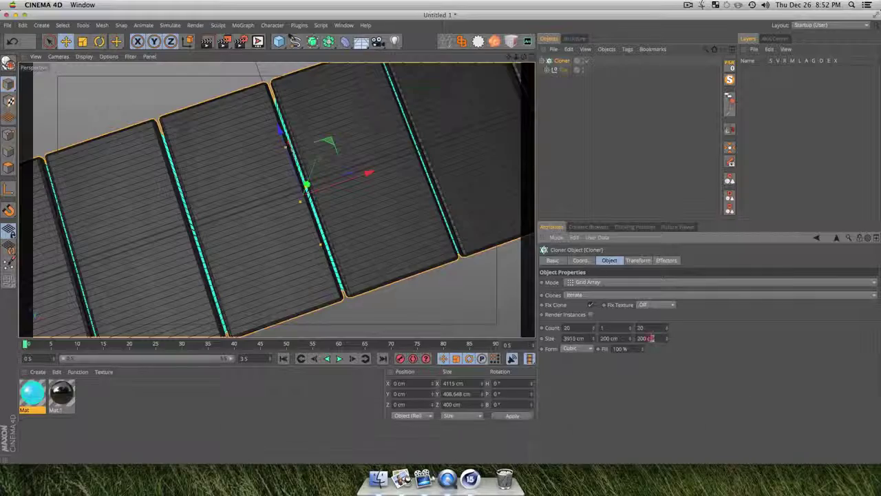
{"action": "left_click", "coordinate": [647, 338]}
{"action": "key", "text": "super+v"}
{"action": "left_click", "coordinate": [617, 337]}
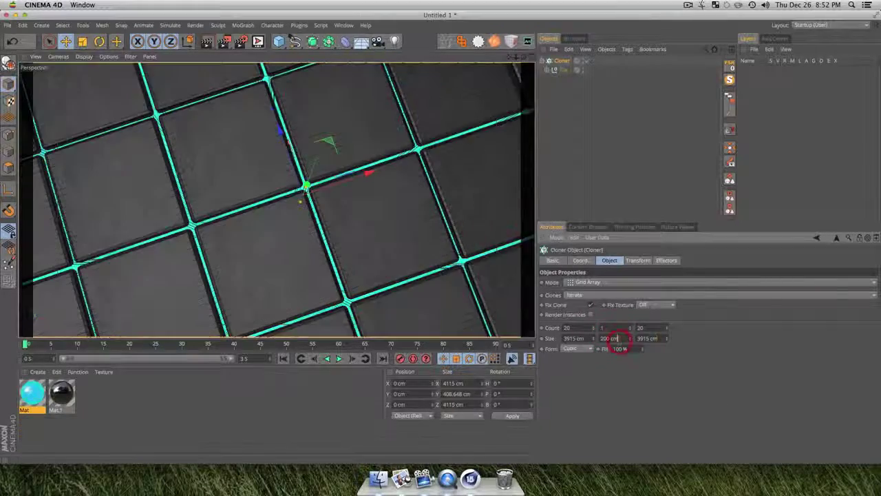
Step: Render the view from a lower angle to check the glowing gaps between the cloned tiles
{"action": "left_click_drag", "start_coordinate": [295, 195], "coordinate": [370, 157], "text": "alt"}
{"action": "key", "text": "3"}
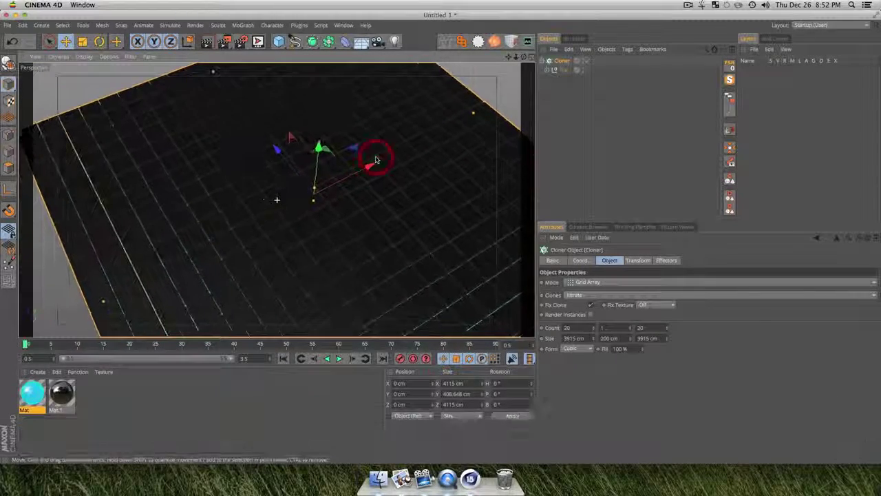
{"action": "key", "text": "super+r"}
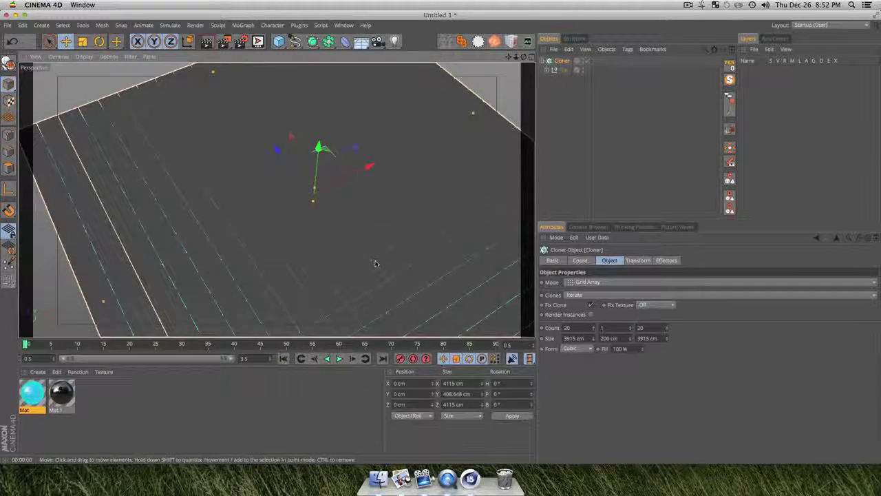
{"action": "key", "text": "super+r"}
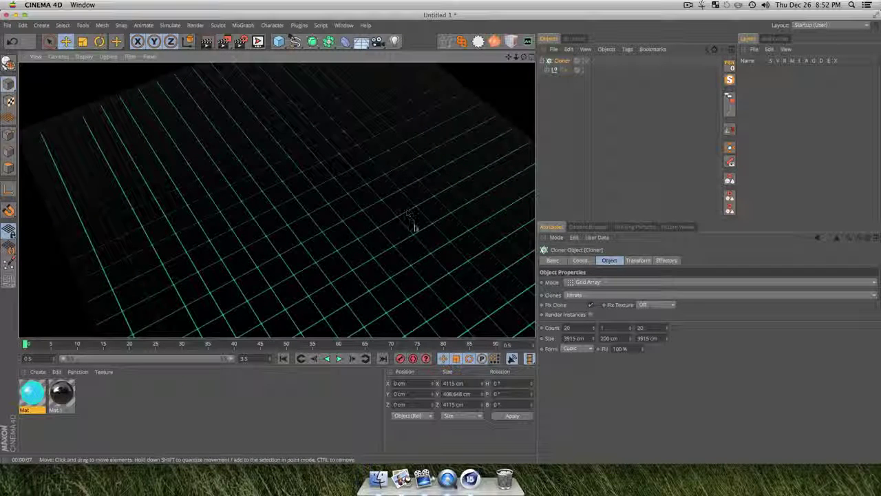
{"action": "key", "text": "3"}
{"action": "left_click_drag", "start_coordinate": [363, 245], "coordinate": [364, 244]}
{"action": "key", "text": "3"}
{"action": "left_click_drag", "start_coordinate": [409, 193], "coordinate": [327, 217]}
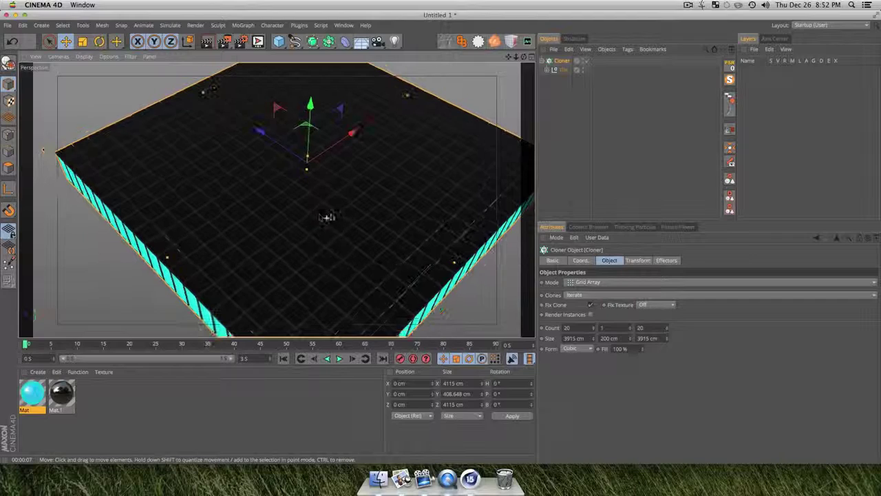
Step: Review the rising blocks in the Sci-fi Ripple reference movie, close it, and select the Cloner
{"action": "right_click", "coordinate": [447, 477]}
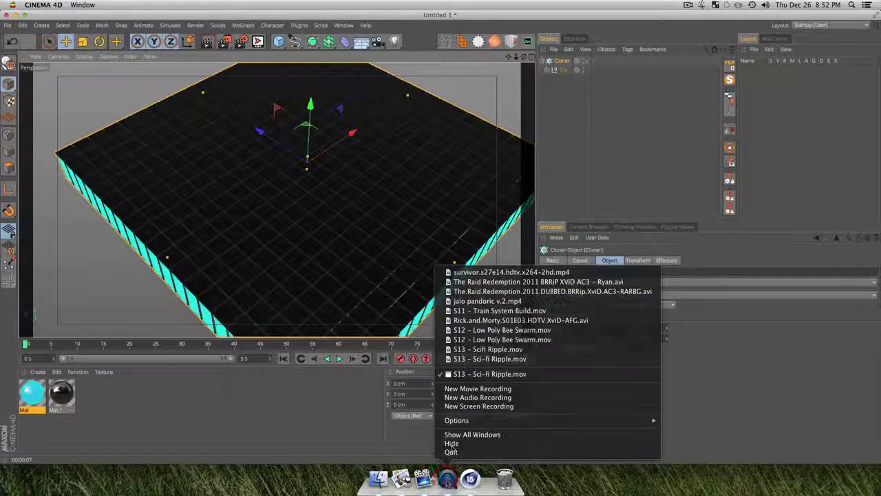
{"action": "left_click", "coordinate": [468, 357]}
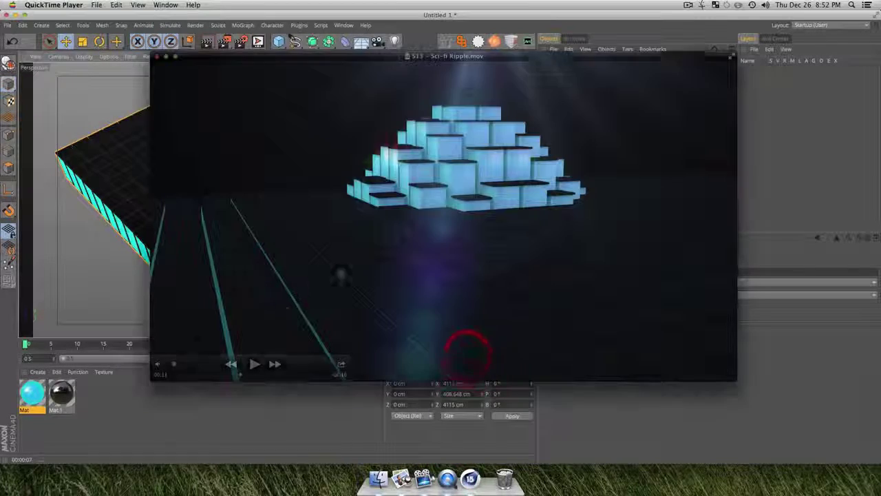
{"action": "left_click", "coordinate": [252, 375]}
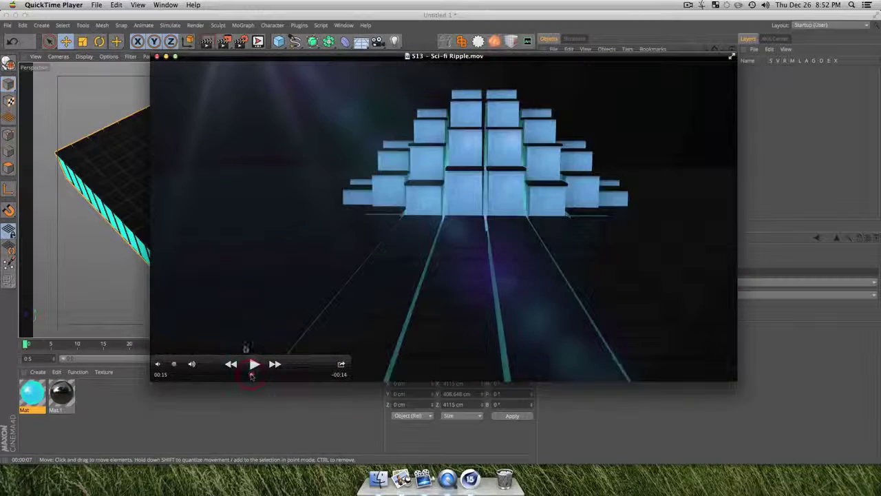
{"action": "left_click", "coordinate": [158, 56]}
{"action": "left_click", "coordinate": [564, 131]}
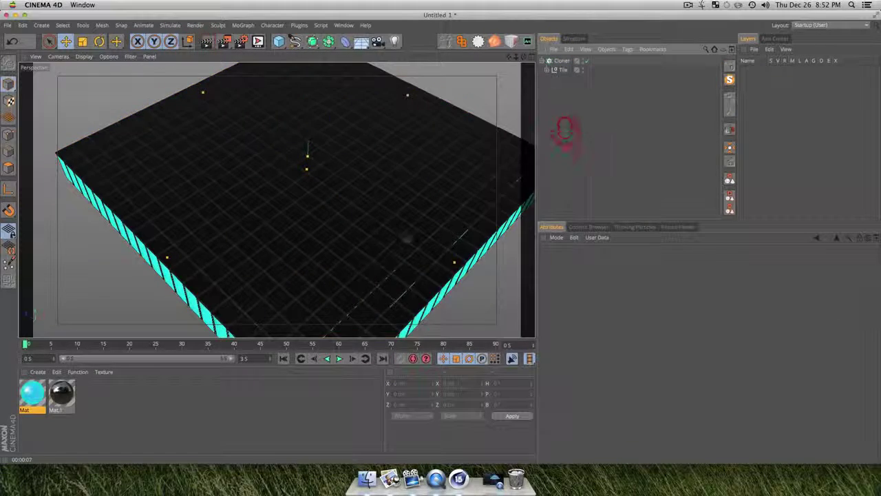
{"action": "left_click", "coordinate": [552, 105]}
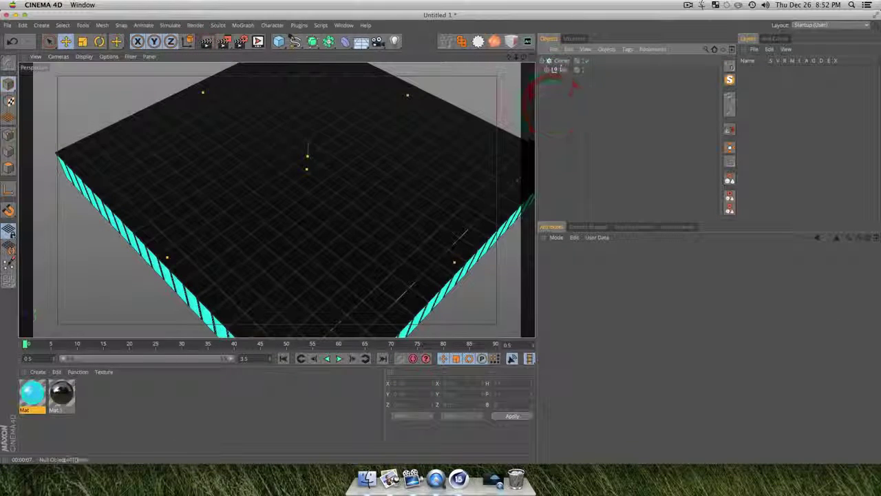
{"action": "left_click", "coordinate": [561, 61]}
{"action": "left_click", "coordinate": [242, 25]}
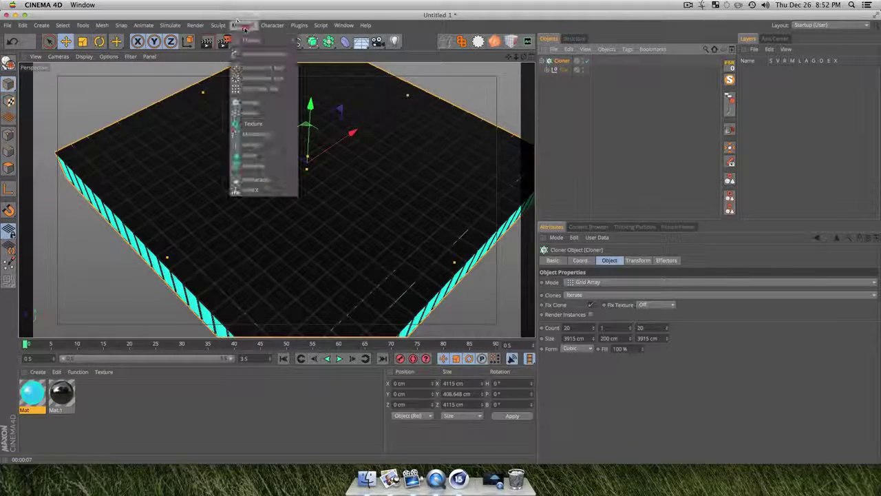
{"action": "mouse_move", "coordinate": [262, 40]}
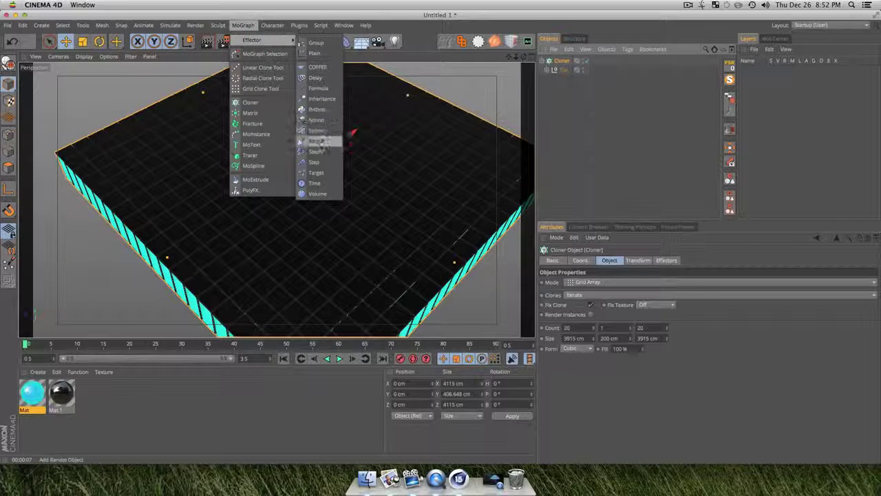
{"action": "left_click", "coordinate": [316, 130]}
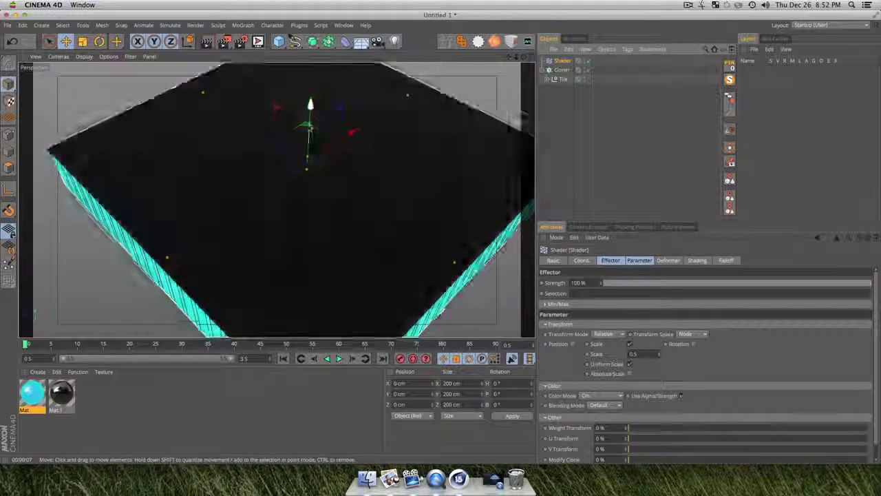
{"action": "key", "text": "super+z"}
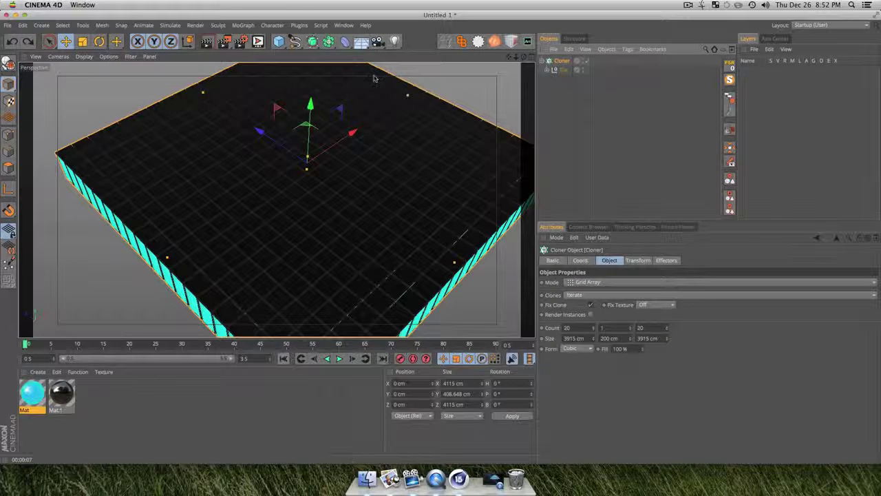
Step: Add a MoGraph Shader effector to the Cloner and view the affected grid from another angle
{"action": "left_click", "coordinate": [242, 24]}
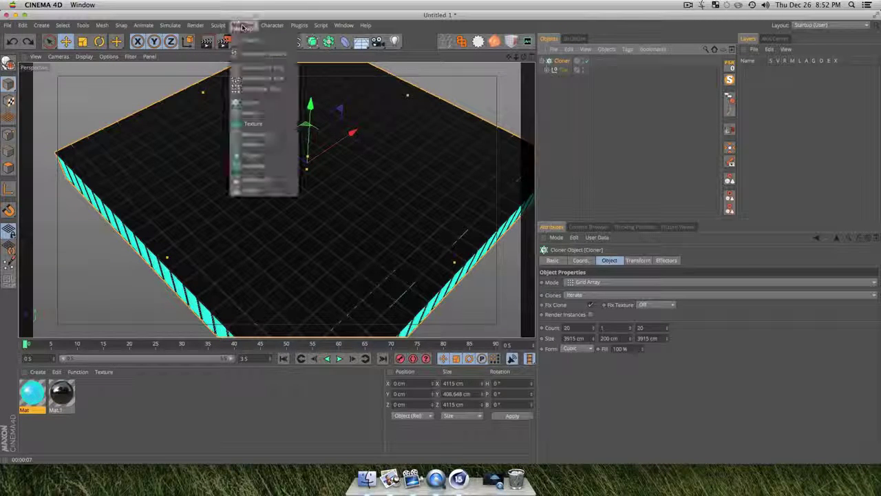
{"action": "mouse_move", "coordinate": [265, 40]}
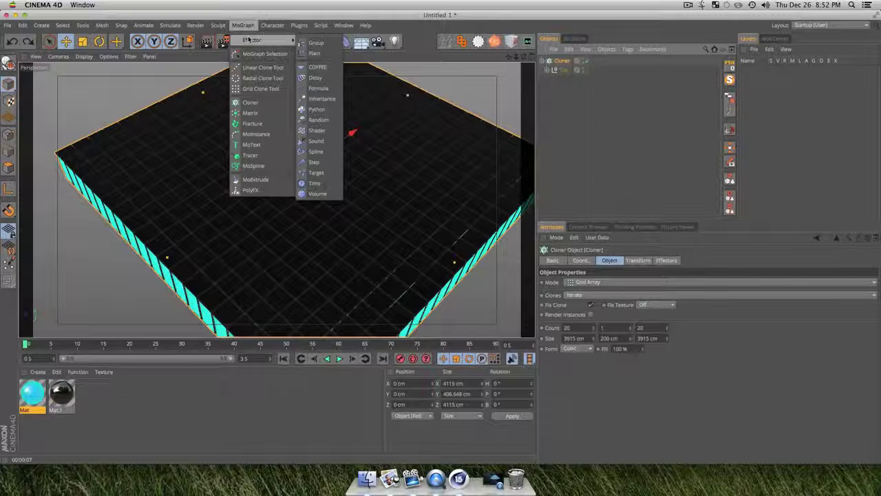
{"action": "left_click", "coordinate": [318, 130]}
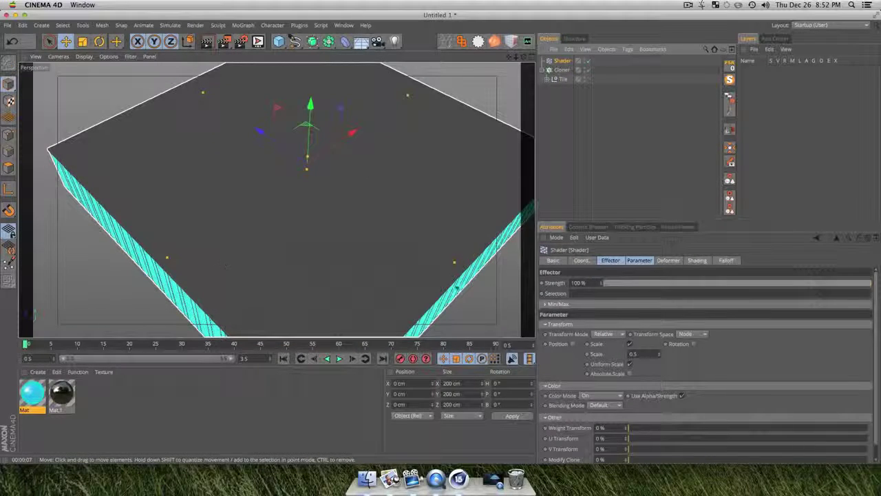
{"action": "left_click_drag", "start_coordinate": [232, 245], "coordinate": [306, 222]}
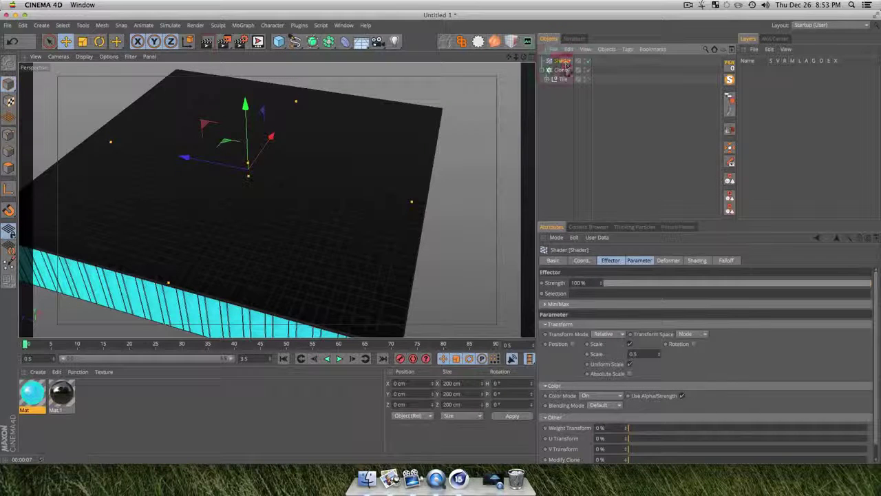
Step: Turn off the Scale transform in the Shader effector's parameters
{"action": "left_click", "coordinate": [629, 344]}
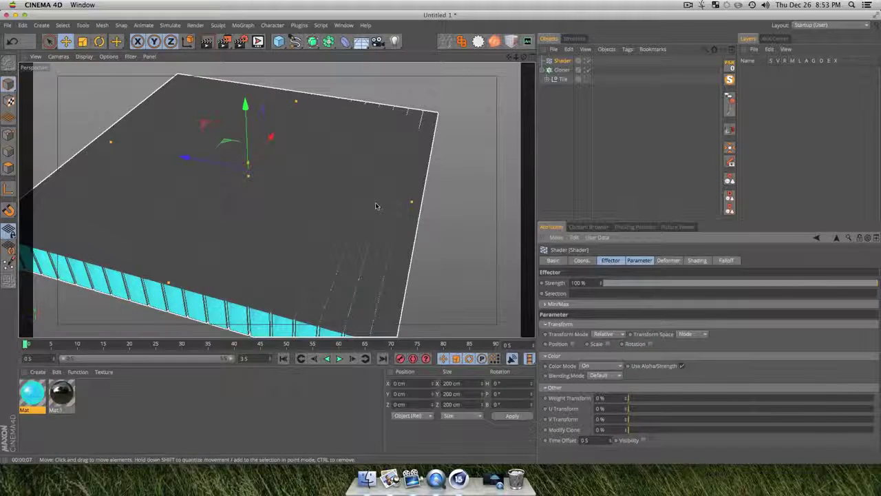
{"action": "key", "text": "3"}
{"action": "left_click_drag", "start_coordinate": [376, 206], "coordinate": [332, 220]}
{"action": "key", "text": "3"}
{"action": "left_click_drag", "start_coordinate": [297, 182], "coordinate": [318, 135]}
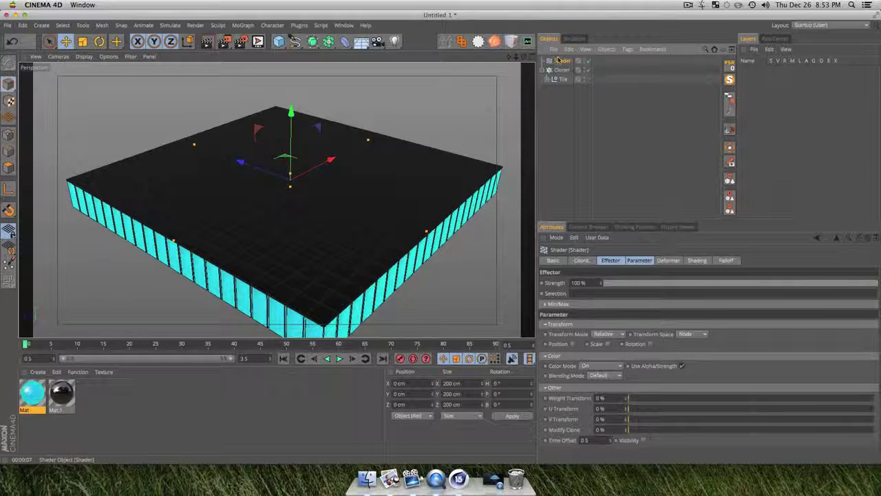
Step: Enable the Shader effector's Position transform and raise its Y offset to about 313 cm
{"action": "left_click", "coordinate": [727, 261]}
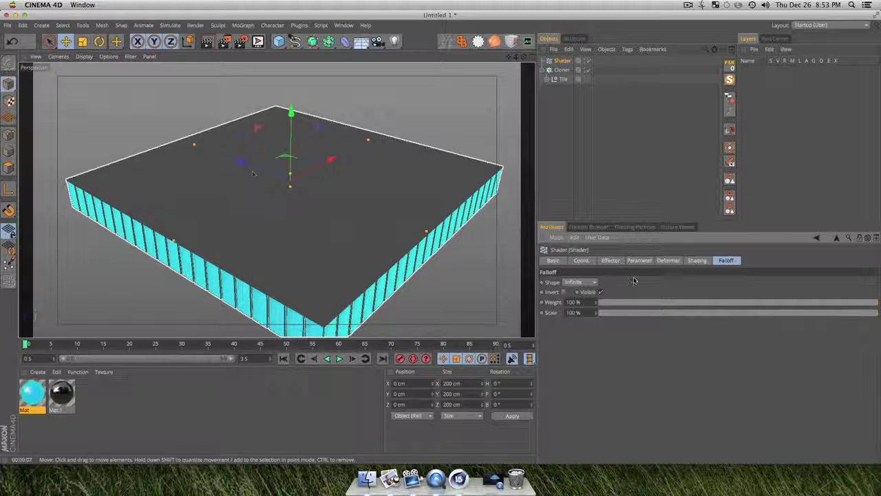
{"action": "left_click", "coordinate": [609, 260]}
{"action": "left_click", "coordinate": [629, 260]}
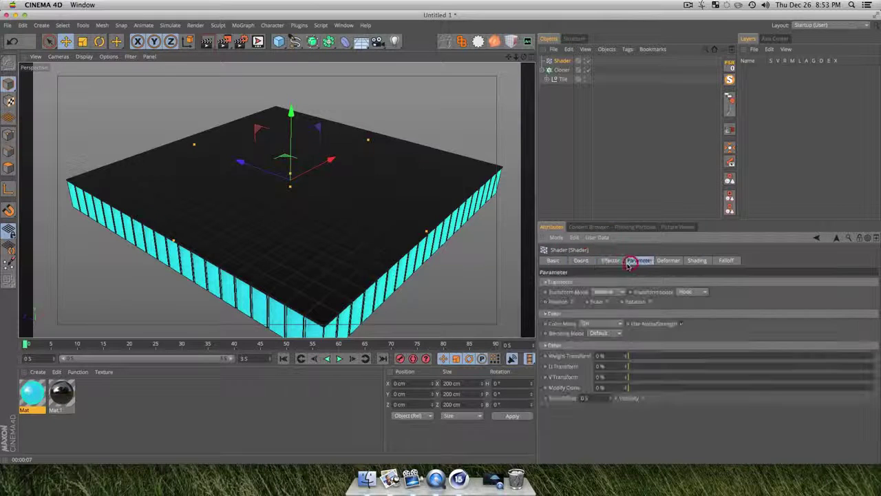
{"action": "left_click", "coordinate": [574, 301]}
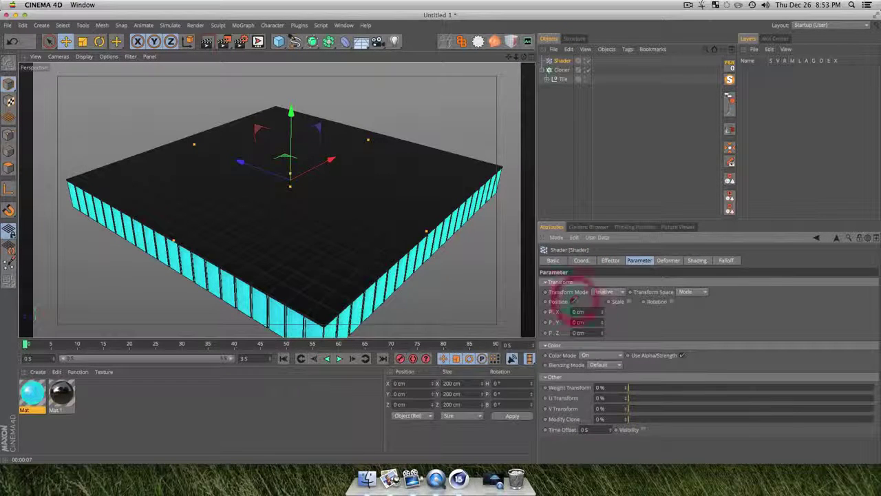
{"action": "left_click_drag", "start_coordinate": [602, 326], "coordinate": [603, 261]}
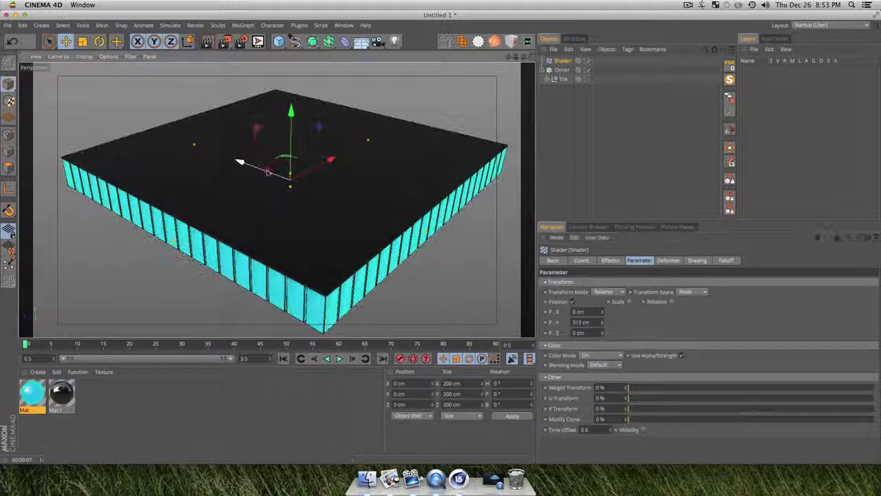
Step: Try moving the Shader effector along its Z axis and undo the move
{"action": "left_click_drag", "start_coordinate": [269, 173], "coordinate": [295, 187]}
{"action": "key", "text": "super+z"}
{"action": "key", "text": "super+z"}
{"action": "key", "text": "super+z"}
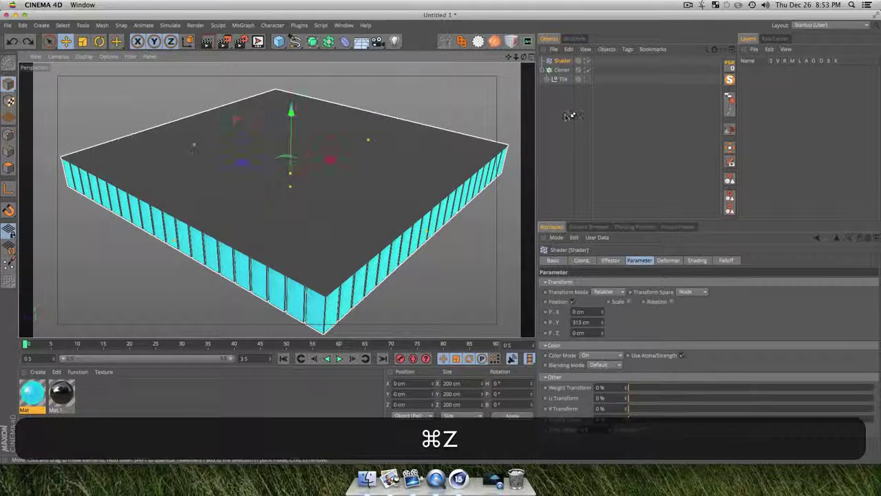
{"action": "key", "text": "super+z"}
{"action": "key", "text": "super+z"}
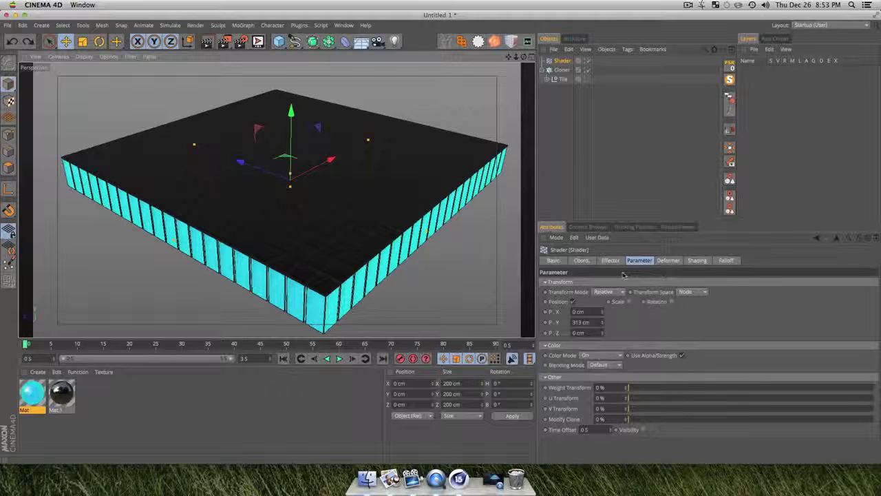
Step: Set the Shader effector's falloff shape to Sphere
{"action": "left_click", "coordinate": [726, 261]}
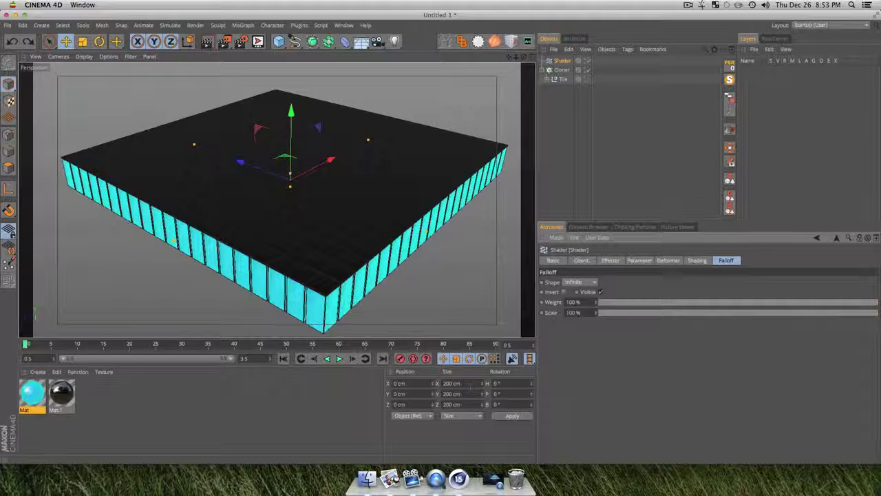
{"action": "left_click", "coordinate": [576, 282]}
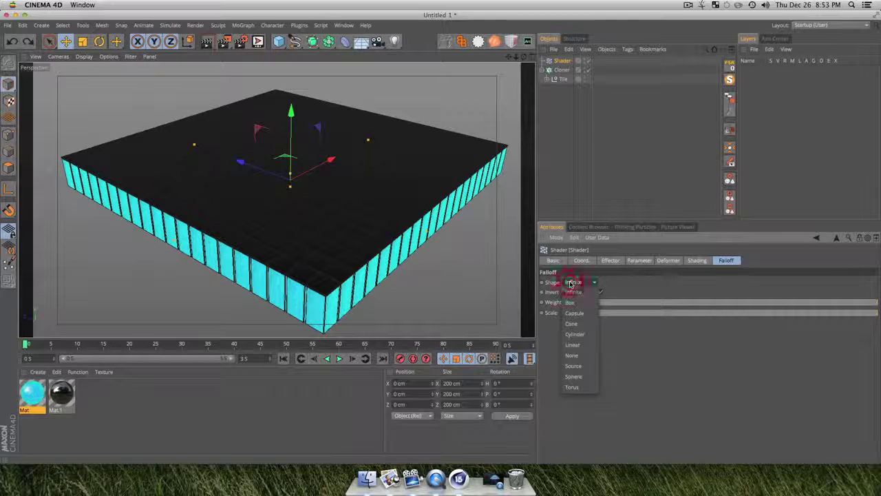
{"action": "left_click", "coordinate": [576, 376]}
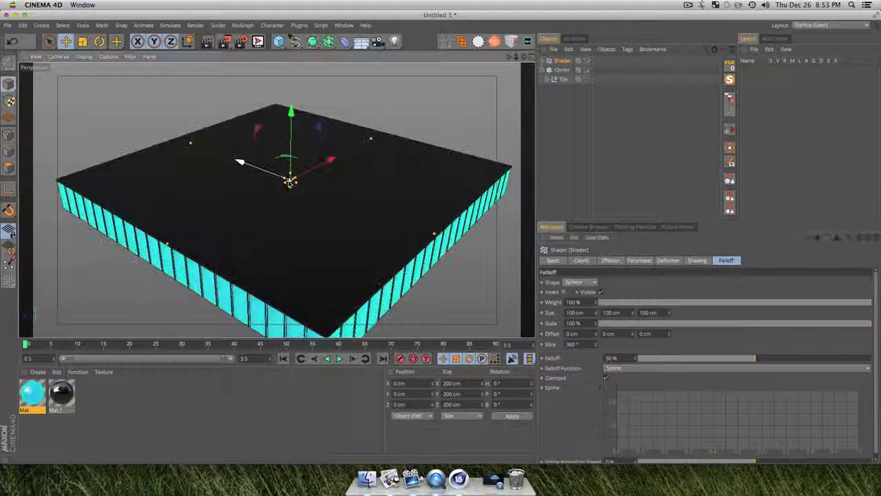
Step: Raise the Shader effector to about 239 cm in Y and set its spherical falloff size to 350 cm on all three axes
{"action": "scroll", "coordinate": [290, 183], "scroll_direction": "up", "scroll_amount": 5}
{"action": "key", "text": "3"}
{"action": "left_click_drag", "start_coordinate": [312, 237], "coordinate": [332, 300]}
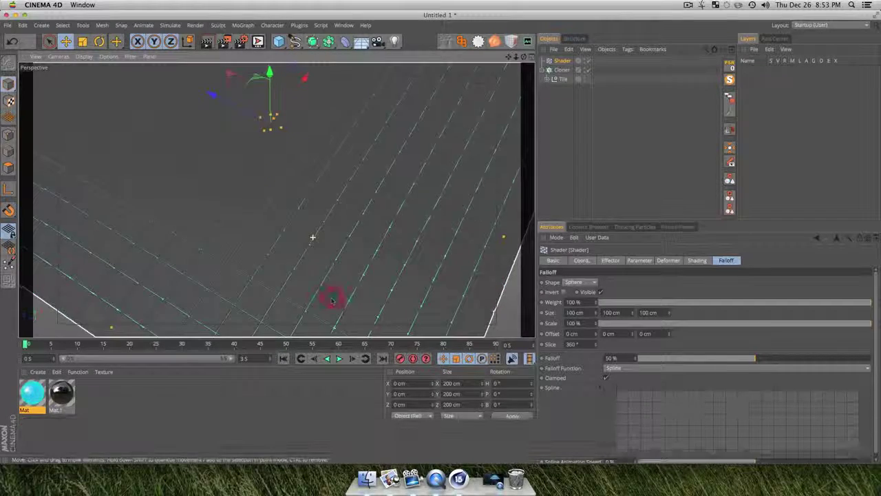
{"action": "left_click_drag", "start_coordinate": [596, 312], "coordinate": [596, 296]}
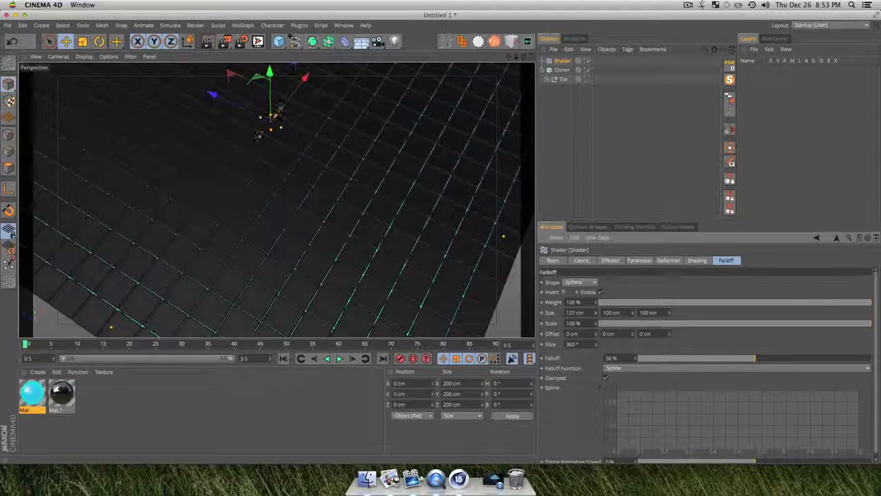
{"action": "left_click_drag", "start_coordinate": [292, 139], "coordinate": [365, 121], "text": "alt"}
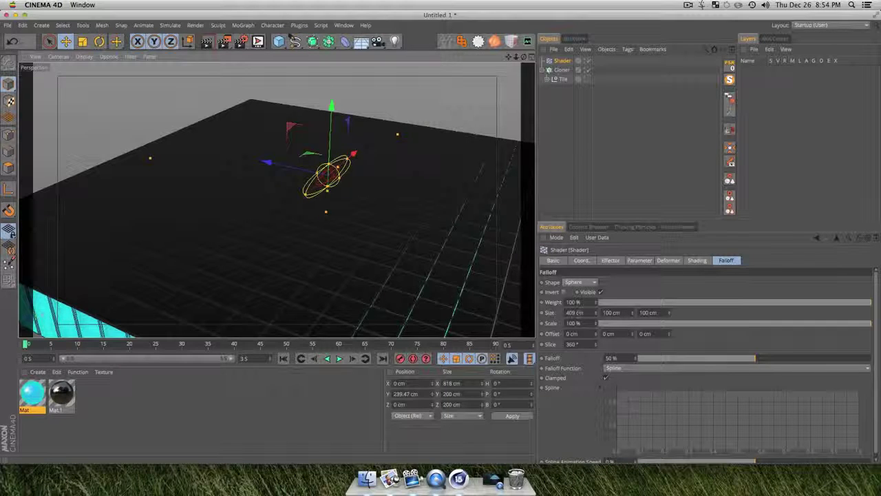
{"action": "type", "text": "35"}
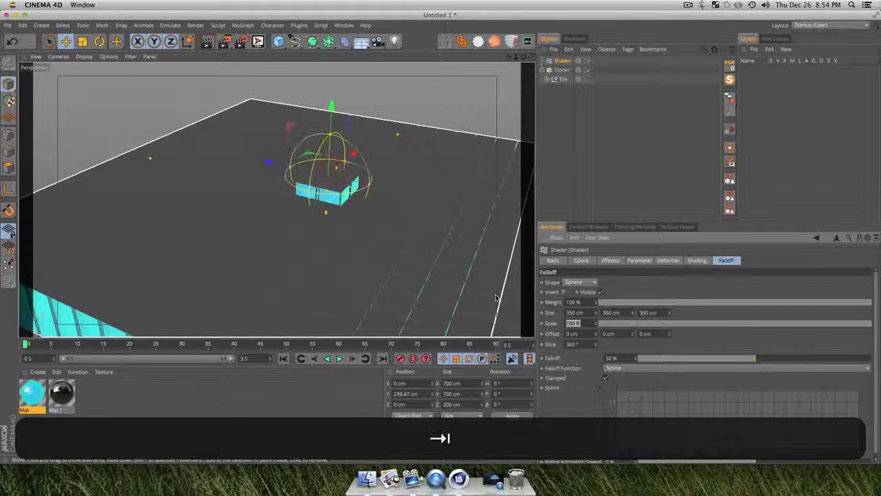
Step: Move the Shader effector along its Z axis to about 124 cm
{"action": "type", "text": "3"}
{"action": "left_click_drag", "start_coordinate": [324, 200], "coordinate": [349, 198]}
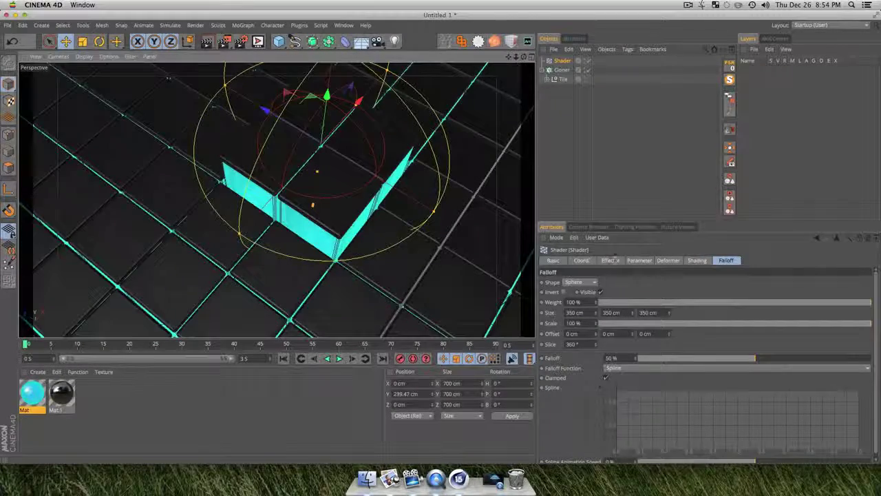
{"action": "left_click", "coordinate": [609, 261]}
{"action": "left_click", "coordinate": [634, 261]}
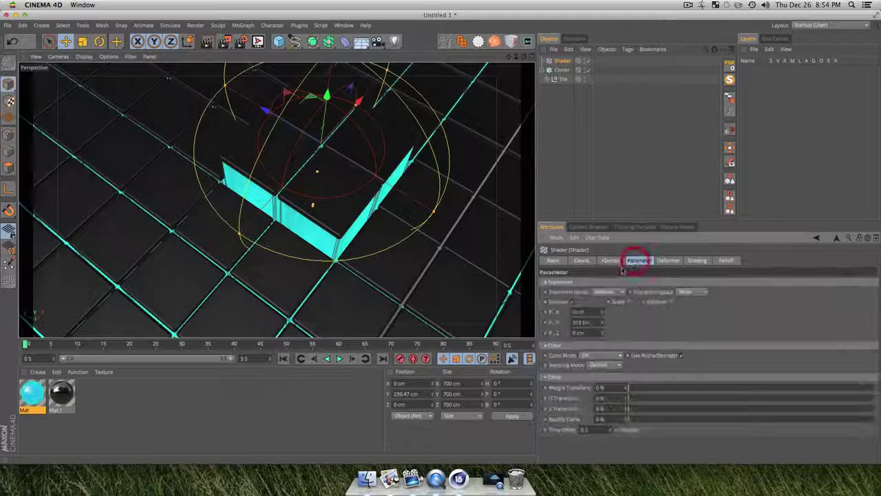
{"action": "key", "text": "3"}
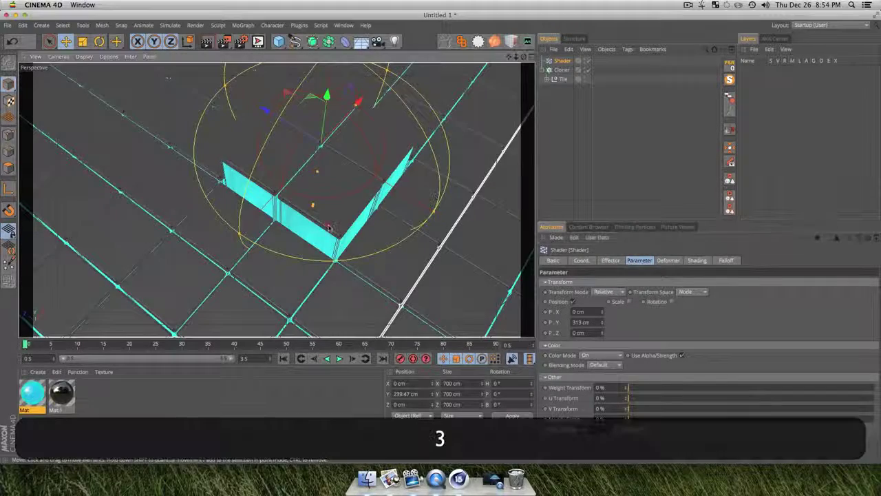
{"action": "left_click_drag", "start_coordinate": [320, 201], "coordinate": [326, 199]}
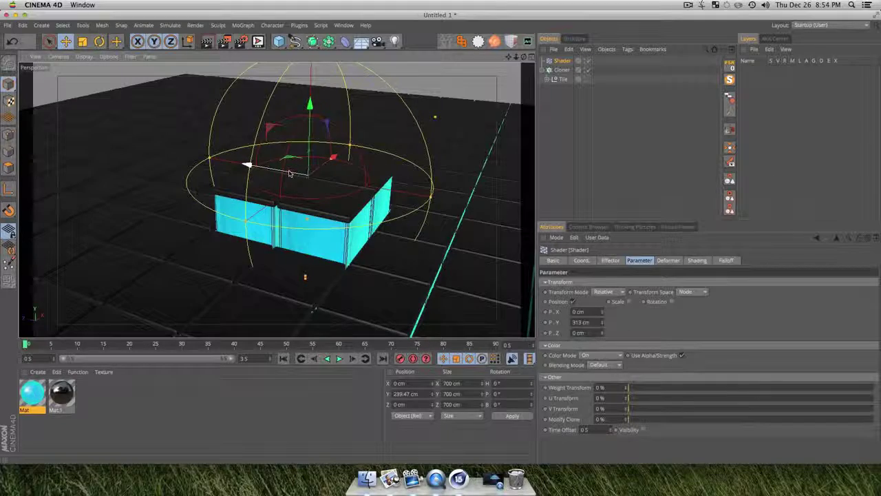
{"action": "left_click_drag", "start_coordinate": [292, 167], "coordinate": [147, 191]}
Step: Move the Shader effector along its X axis to about -116 cm and view the rising tiles at a low angle
{"action": "scroll", "coordinate": [242, 257], "scroll_direction": "down", "scroll_amount": 10}
{"action": "key", "text": "3"}
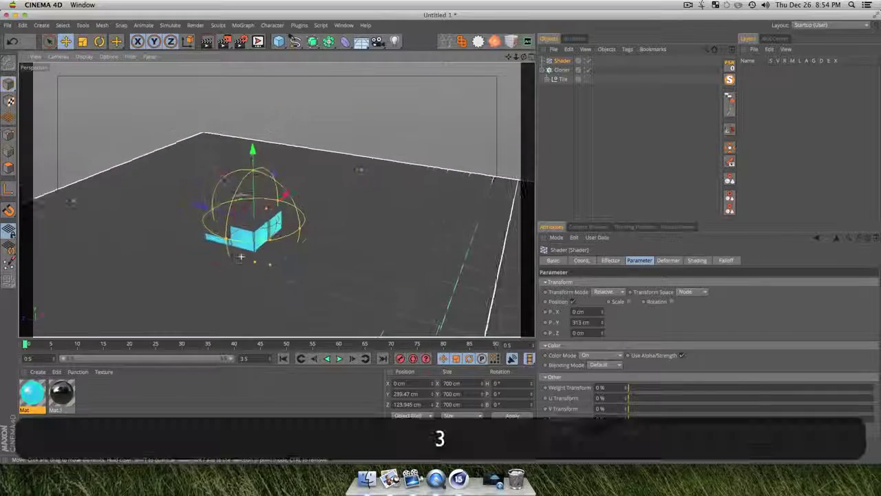
{"action": "left_click_drag", "start_coordinate": [242, 258], "coordinate": [138, 304]}
{"action": "key", "text": "1"}
{"action": "left_click_drag", "start_coordinate": [182, 199], "coordinate": [230, 71]}
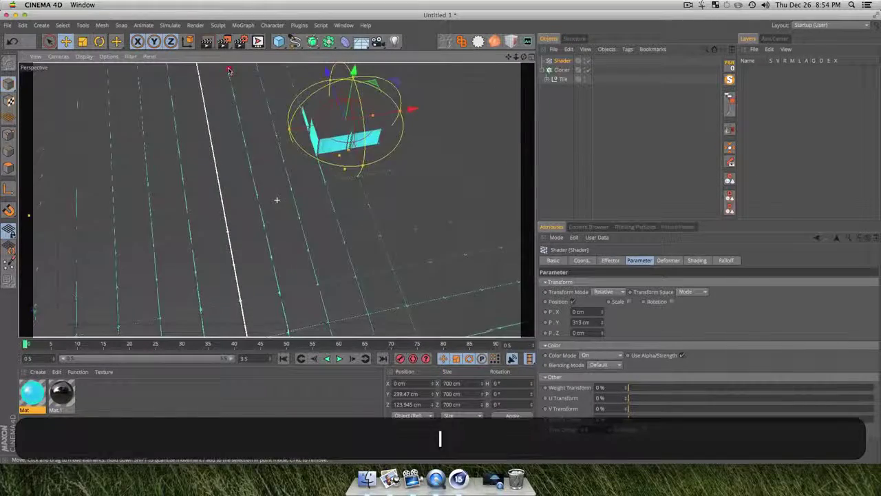
{"action": "key", "text": "2"}
{"action": "key", "text": "3"}
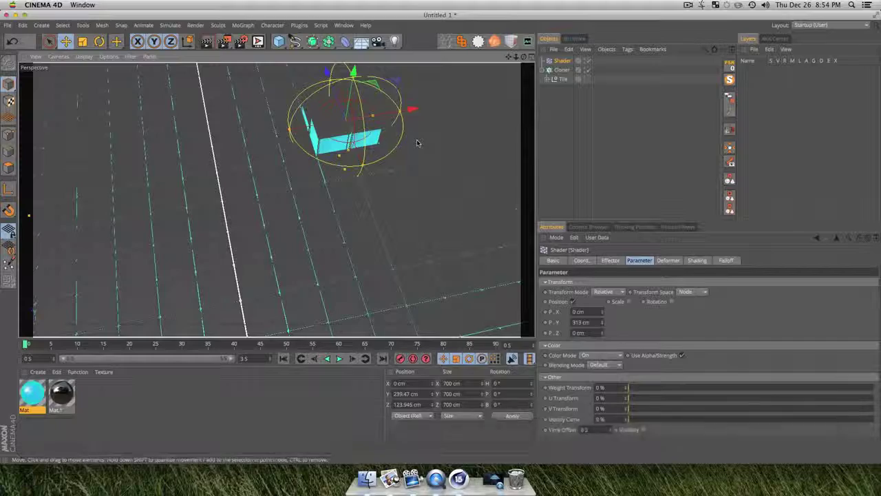
{"action": "key", "text": "3"}
{"action": "mouse_move", "coordinate": [416, 142]}
{"action": "left_mouse_down"}
{"action": "mouse_move", "coordinate": [398, 204]}
{"action": "mouse_move", "coordinate": [404, 142]}
{"action": "mouse_move", "coordinate": [331, 158]}
{"action": "mouse_move", "coordinate": [427, 151]}
{"action": "mouse_move", "coordinate": [406, 155]}
{"action": "left_mouse_up"}
{"action": "mouse_move", "coordinate": [338, 201]}
{"action": "left_mouse_down"}
{"action": "mouse_move", "coordinate": [148, 196]}
{"action": "mouse_move", "coordinate": [406, 196]}
{"action": "mouse_move", "coordinate": [339, 199]}
{"action": "mouse_move", "coordinate": [411, 138]}
{"action": "left_mouse_up"}
{"action": "key", "text": "3"}
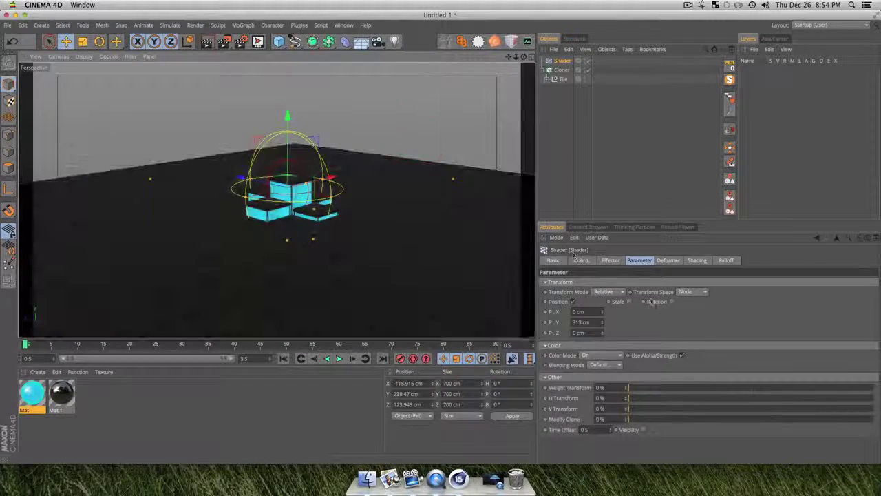
Step: Enable the Shader effector's Rotation transform, try a pitch of 277°, and undo the pitch change
{"action": "left_click", "coordinate": [673, 301]}
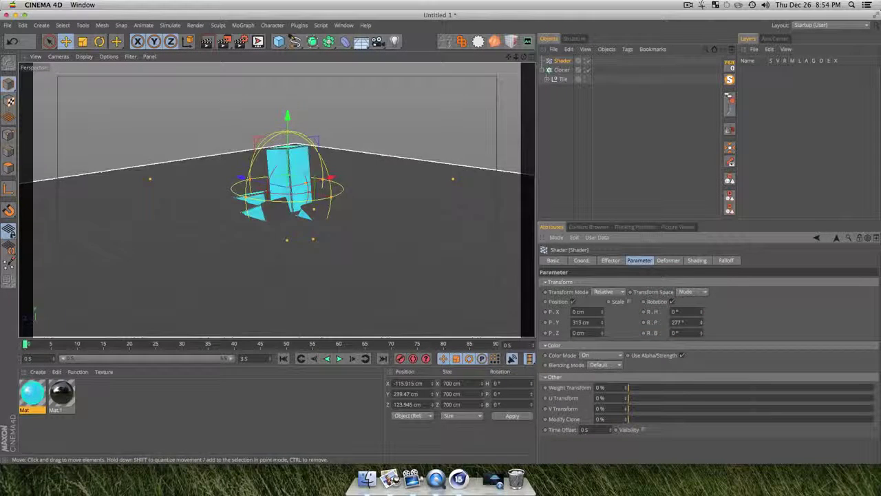
{"action": "left_click_drag", "start_coordinate": [303, 199], "coordinate": [278, 230]}
{"action": "key", "text": "super+z"}
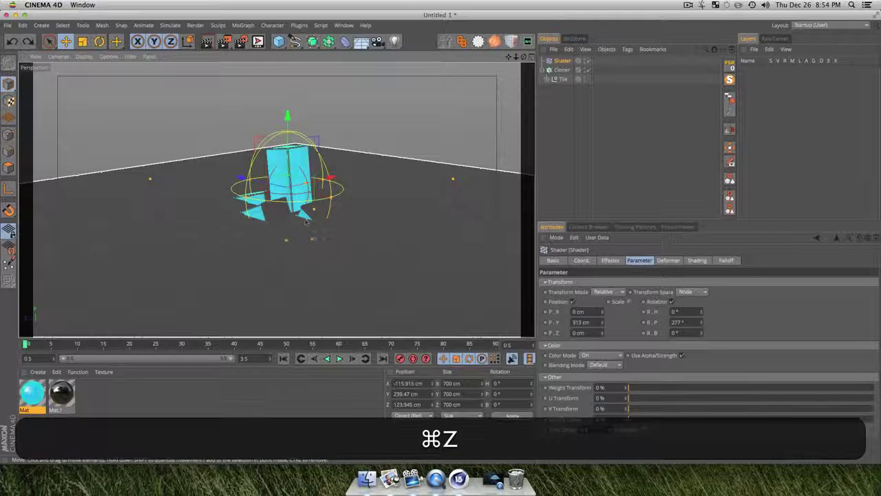
{"action": "key", "text": "super+z"}
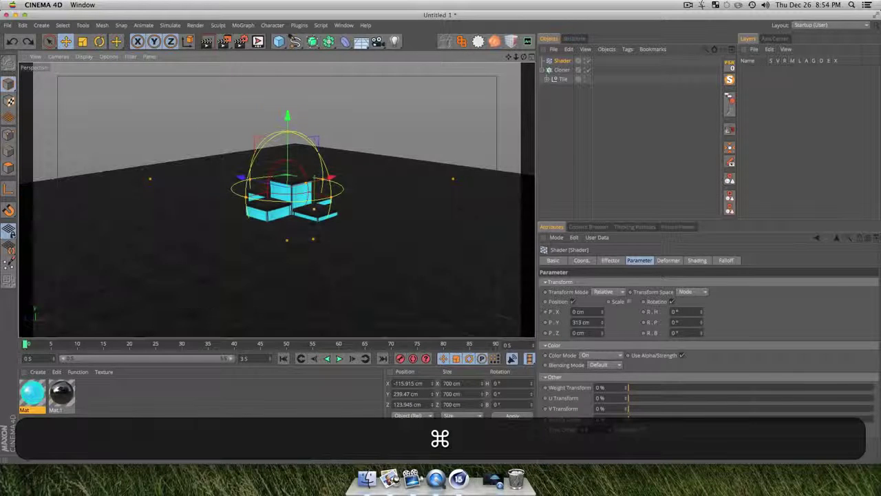
Step: Set the Shader effector's Y position offset to 400 cm
{"action": "left_click_drag", "start_coordinate": [591, 322], "coordinate": [576, 322]}
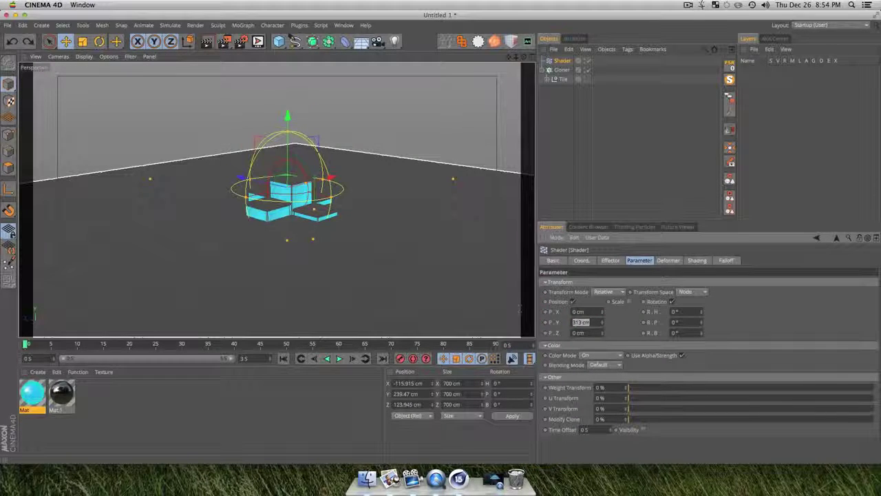
{"action": "type", "text": "400"}
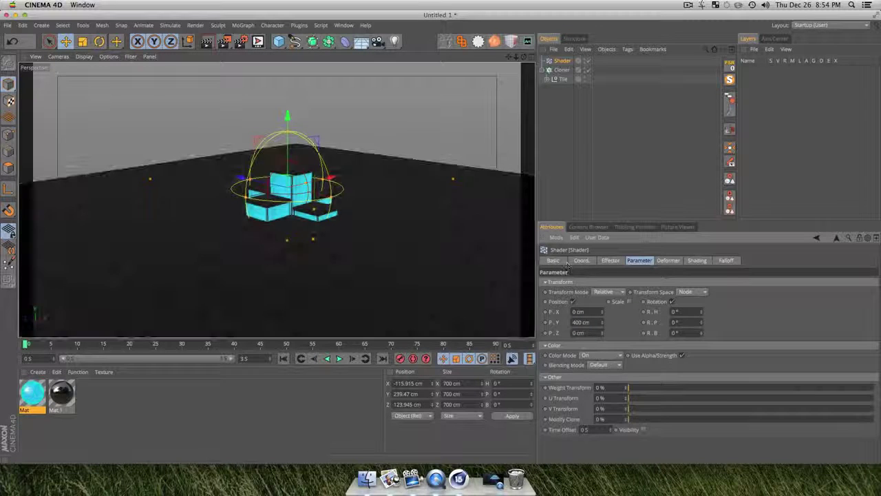
Step: Enlarge the spherical falloff to about 728 by 549 by 645 cm and inspect the raised tiles from above
{"action": "left_click", "coordinate": [726, 261]}
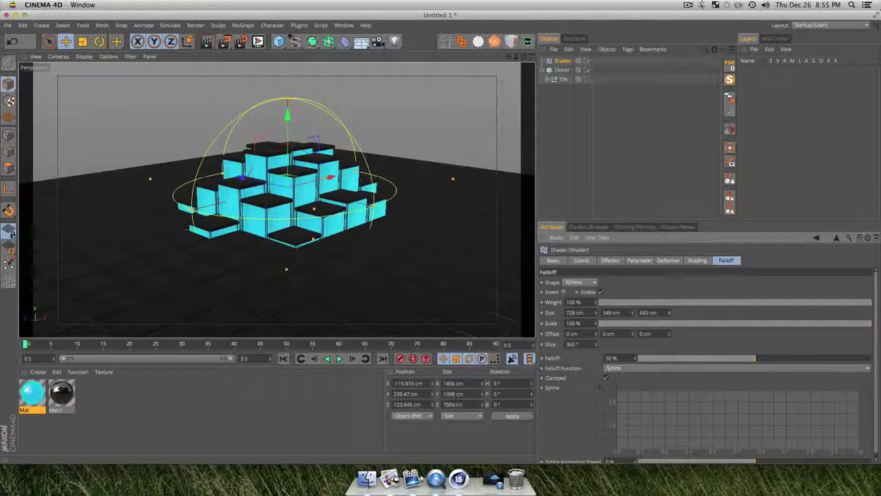
{"action": "key", "text": "3"}
{"action": "left_click_drag", "start_coordinate": [395, 217], "coordinate": [436, 279]}
{"action": "scroll", "coordinate": [317, 146], "scroll_direction": "down", "scroll_amount": 2}
{"action": "key", "text": "1"}
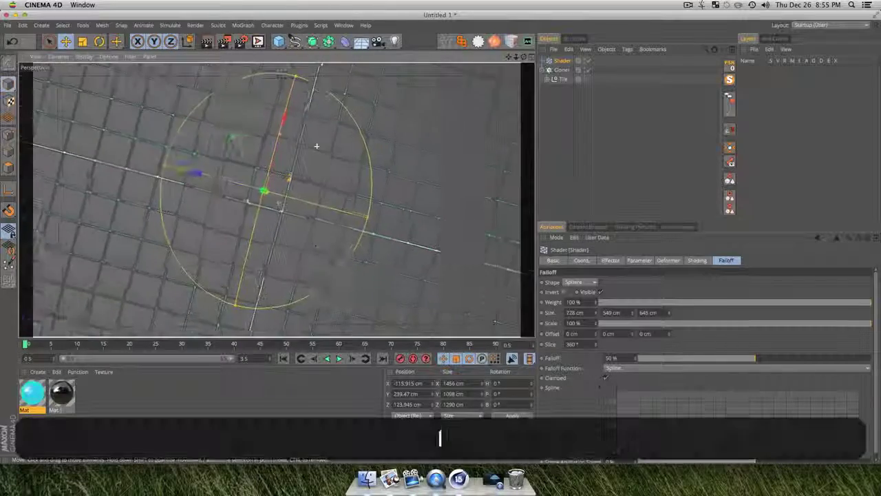
{"action": "left_click_drag", "start_coordinate": [317, 146], "coordinate": [342, 212]}
{"action": "key", "text": "3"}
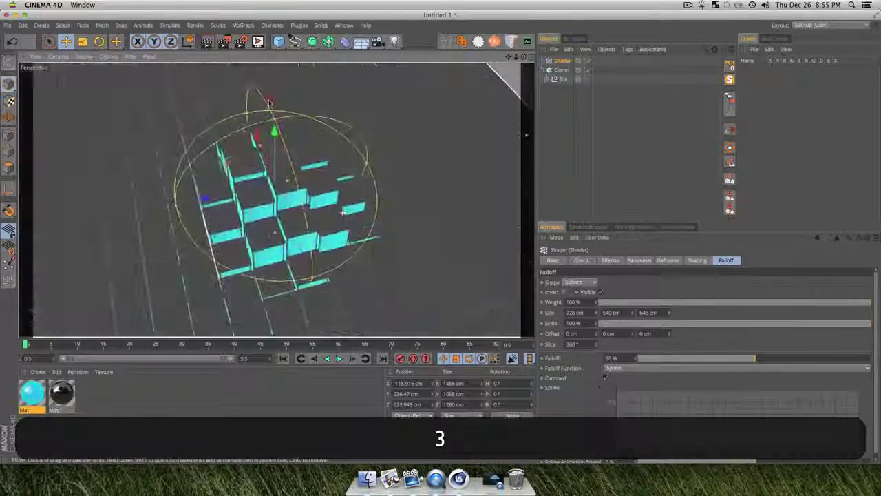
{"action": "left_click_drag", "start_coordinate": [269, 103], "coordinate": [297, 106]}
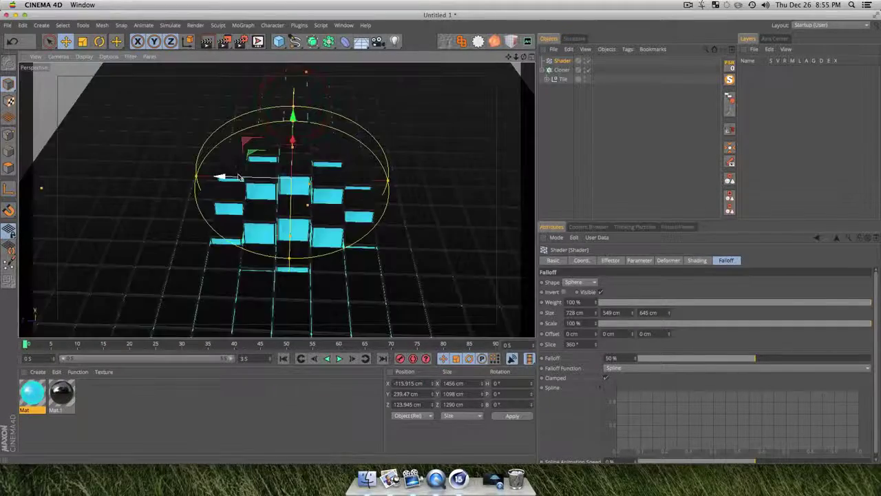
Step: Move the Shader effector along Z to about 2805 cm so its falloff sphere sits outside the tile grid
{"action": "left_click_drag", "start_coordinate": [165, 197], "coordinate": [52, 199]}
{"action": "key", "text": "1"}
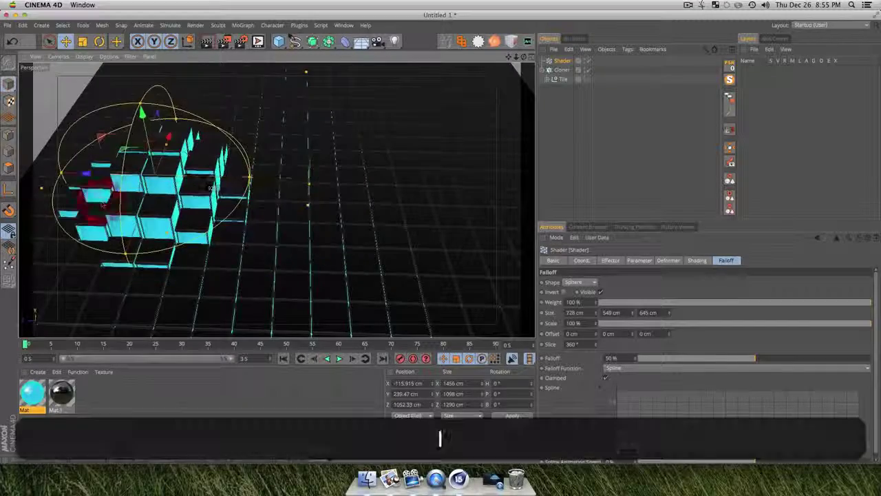
{"action": "left_click_drag", "start_coordinate": [125, 238], "coordinate": [172, 104]}
{"action": "key", "text": "3"}
{"action": "key", "text": "1"}
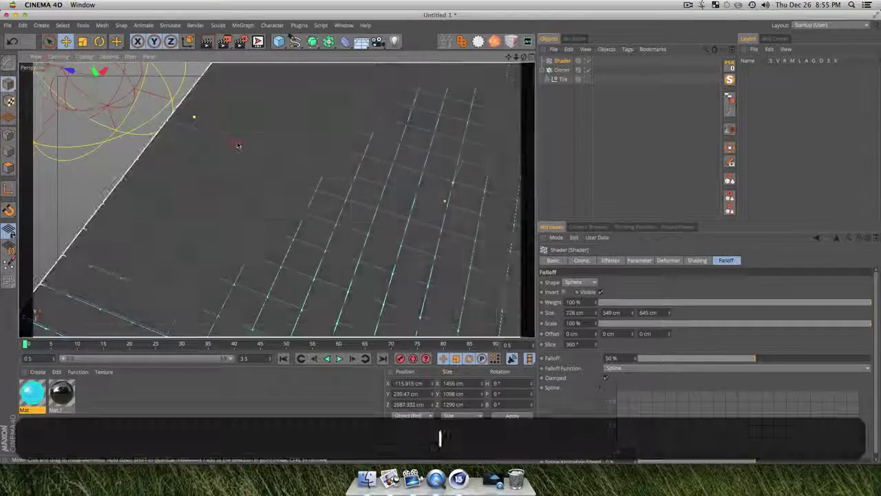
{"action": "left_click_drag", "start_coordinate": [238, 142], "coordinate": [233, 168]}
{"action": "left_click_drag", "start_coordinate": [157, 139], "coordinate": [89, 124]}
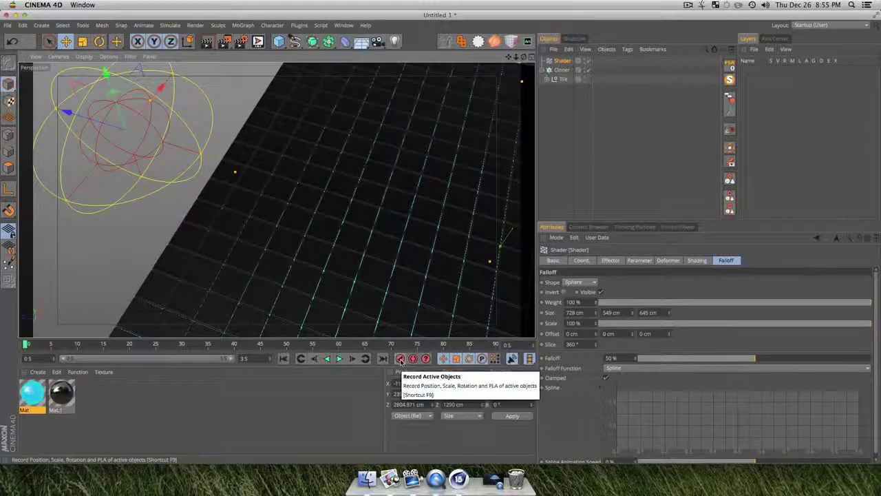
Step: Record a keyframe for the Shader effector at frame 0, then extend the project length and preview range to 10 seconds
{"action": "left_click", "coordinate": [401, 359]}
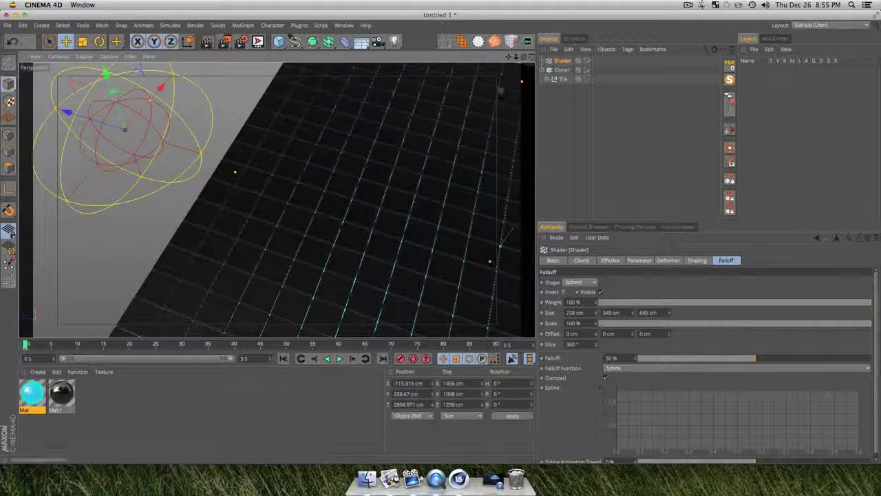
{"action": "double_click", "coordinate": [243, 358]}
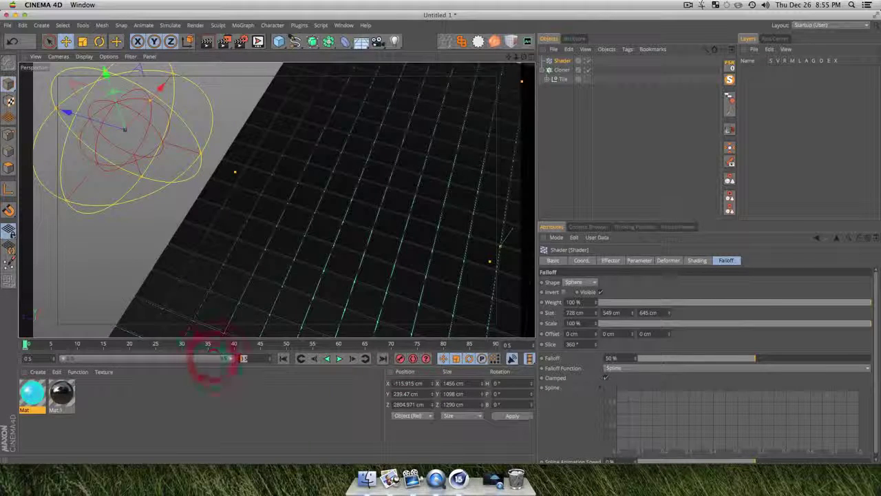
{"action": "type", "text": "00 F"}
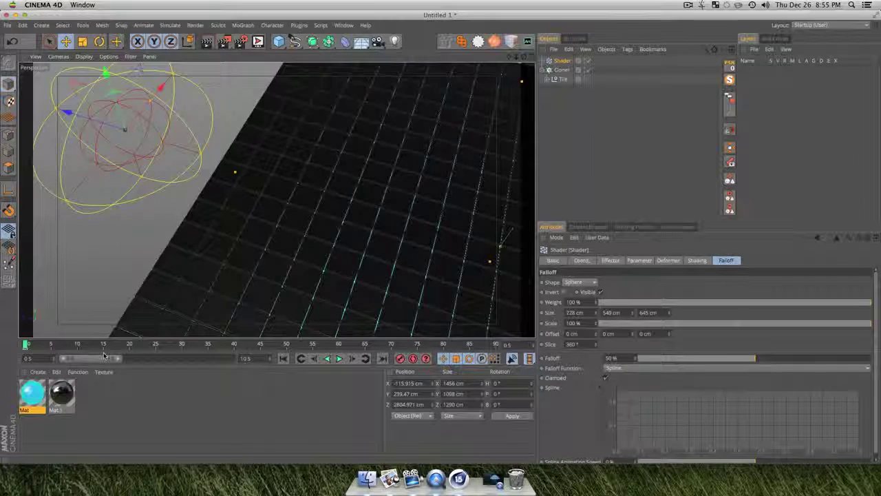
{"action": "left_click_drag", "start_coordinate": [118, 360], "coordinate": [233, 360]}
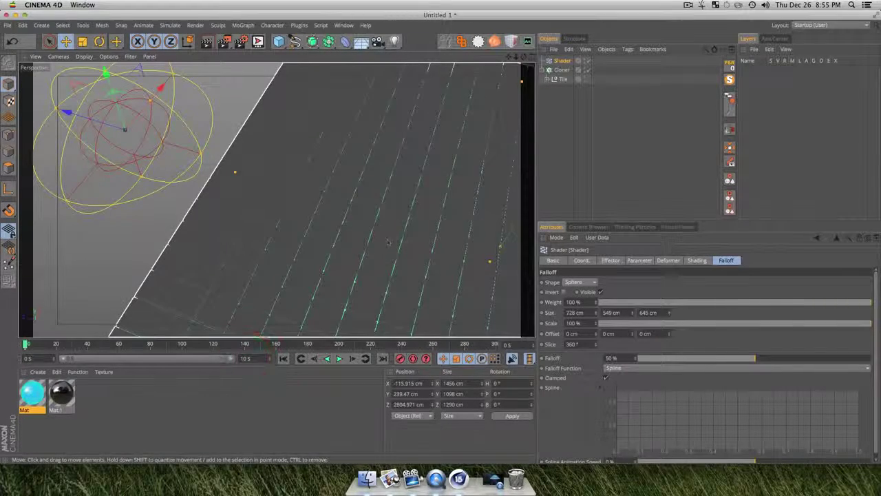
Step: At frame 250, move the Shader effector along Z to about -2908 cm across the grid and record a second keyframe
{"action": "left_click_drag", "start_coordinate": [379, 342], "coordinate": [406, 344]}
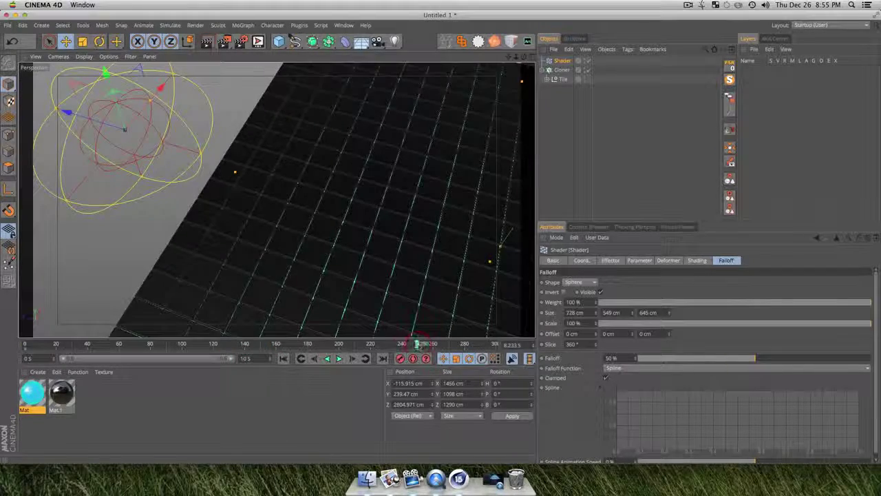
{"action": "key", "text": "i"}
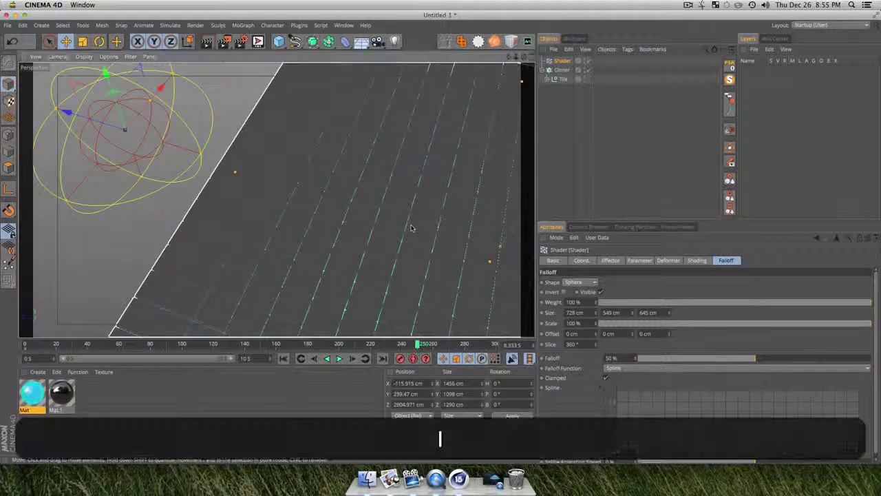
{"action": "scroll", "coordinate": [411, 227], "scroll_direction": "down", "scroll_amount": 3}
{"action": "left_click_drag", "start_coordinate": [413, 230], "coordinate": [327, 205], "text": "alt"}
{"action": "left_click_drag", "start_coordinate": [404, 204], "coordinate": [296, 199], "text": "alt"}
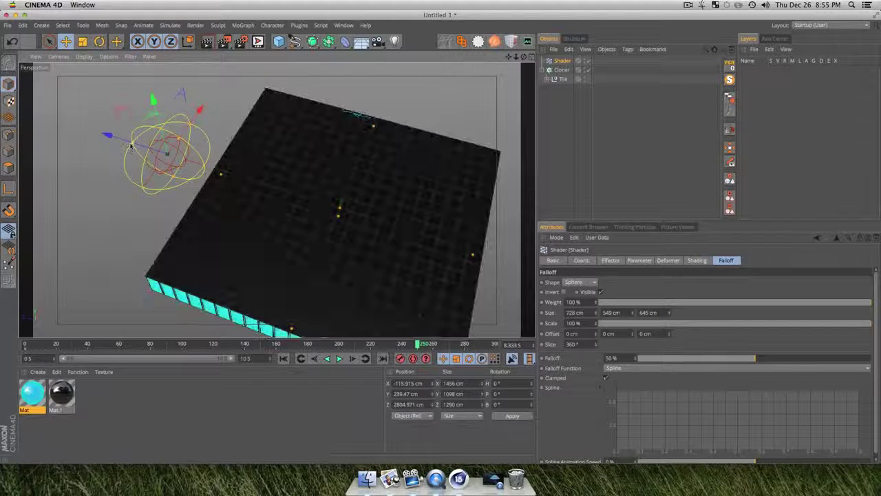
{"action": "key", "text": "super+z"}
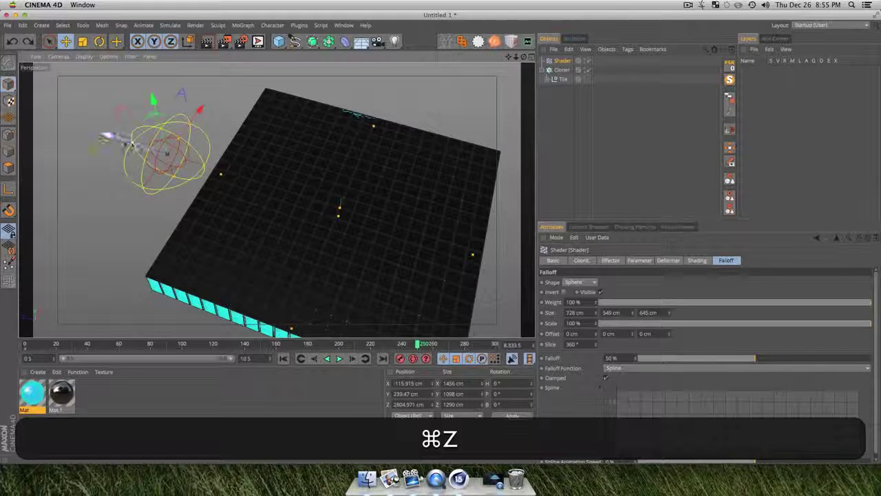
{"action": "left_click_drag", "start_coordinate": [115, 139], "coordinate": [486, 262]}
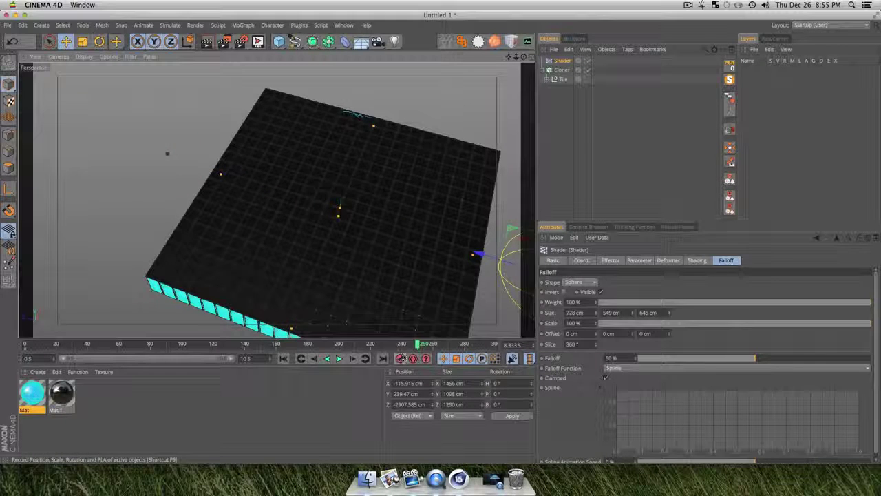
{"action": "left_click", "coordinate": [582, 260]}
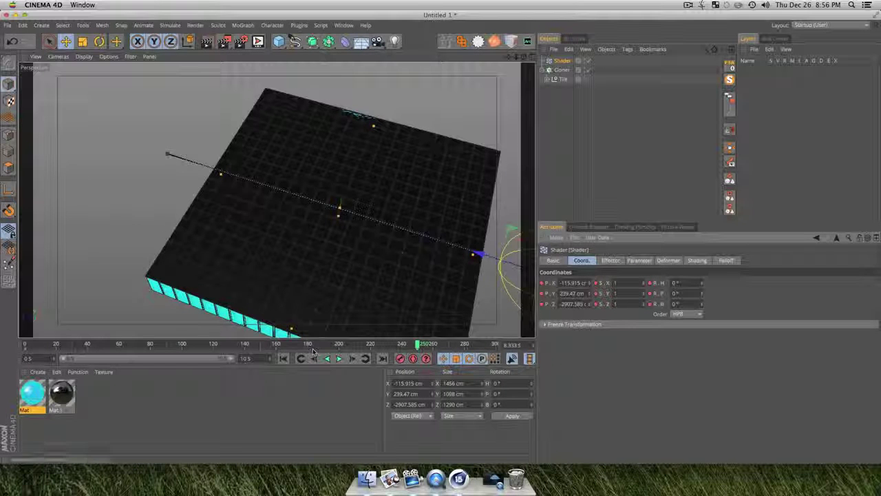
Step: Play the effector animation from the start and stop it at frame 156
{"action": "left_click", "coordinate": [284, 360]}
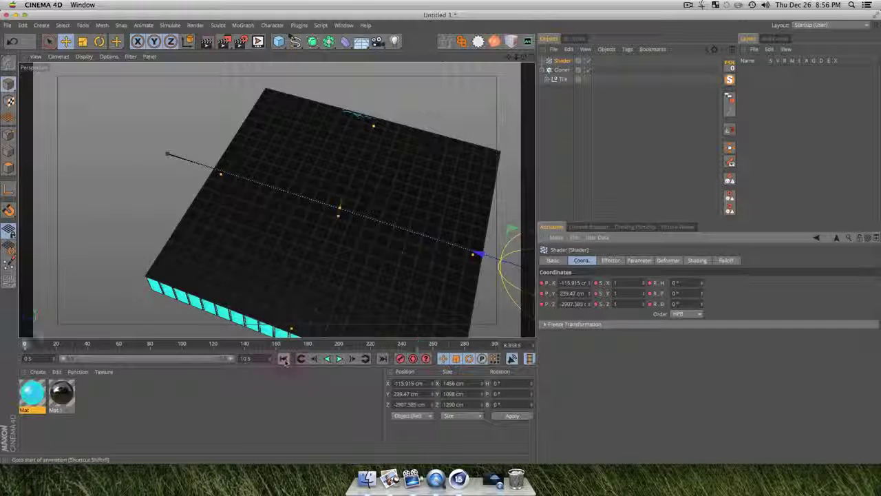
{"action": "left_click", "coordinate": [339, 359]}
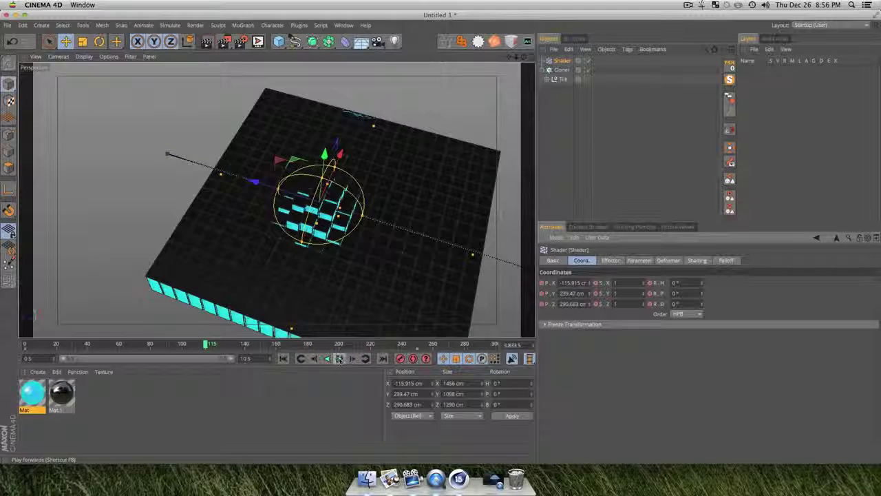
{"action": "left_click", "coordinate": [339, 358]}
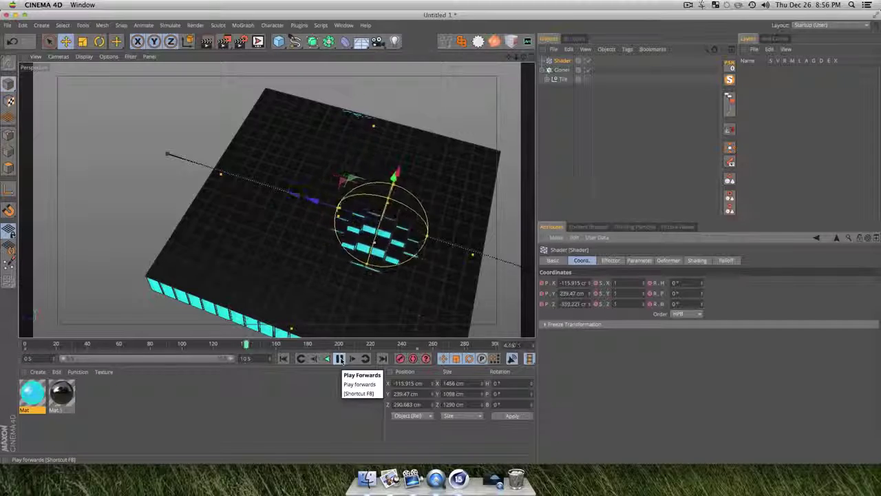
{"action": "left_click", "coordinate": [341, 360]}
Step: Render previews of the raised blocks from a low angle, first with the whole grid in view and again in close-up
{"action": "key", "text": "3"}
{"action": "left_click_drag", "start_coordinate": [459, 276], "coordinate": [375, 248]}
{"action": "key", "text": "super+r"}
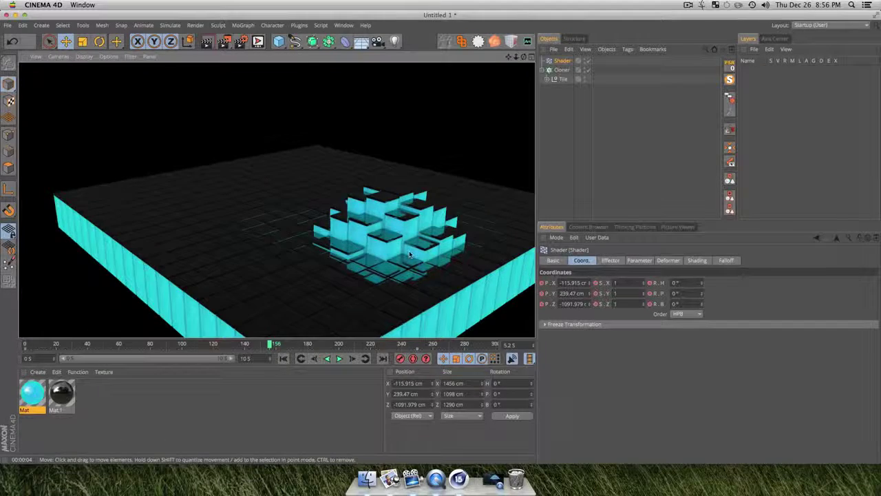
{"action": "scroll", "coordinate": [383, 279], "scroll_direction": "up", "scroll_amount": 6}
{"action": "key", "text": "3"}
{"action": "left_click_drag", "start_coordinate": [368, 300], "coordinate": [414, 222]}
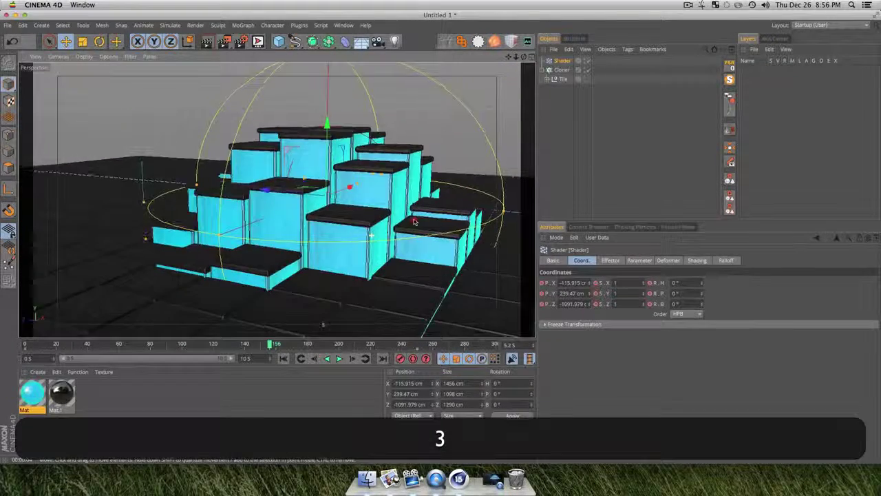
{"action": "key", "text": "super+r"}
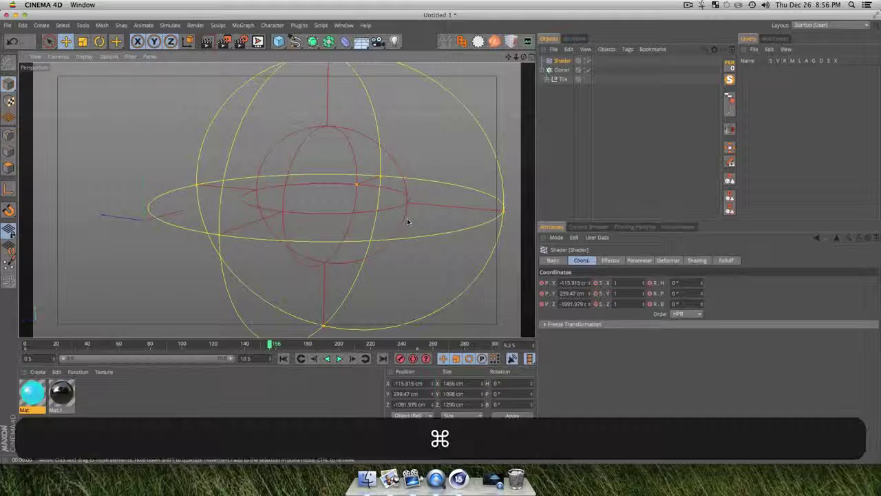
{"action": "key", "text": "super+r"}
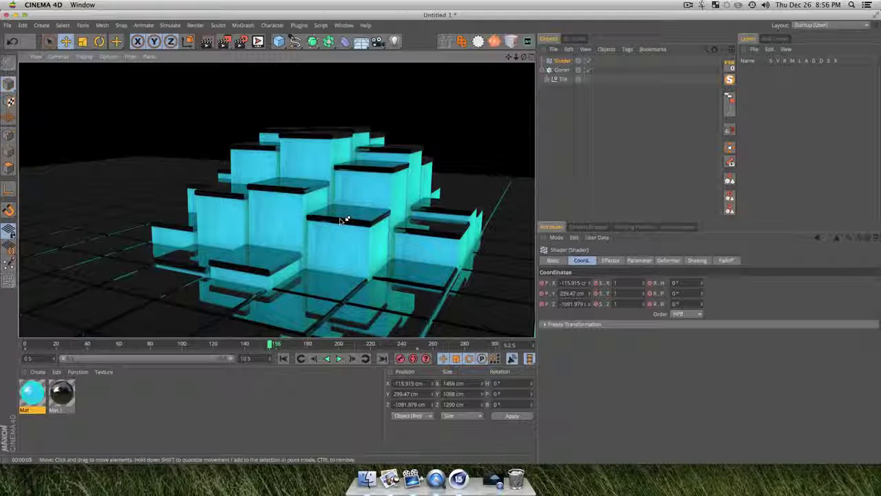
Step: Choose a different renderer in the render settings and render the close-up view again
{"action": "key", "text": "super+b"}
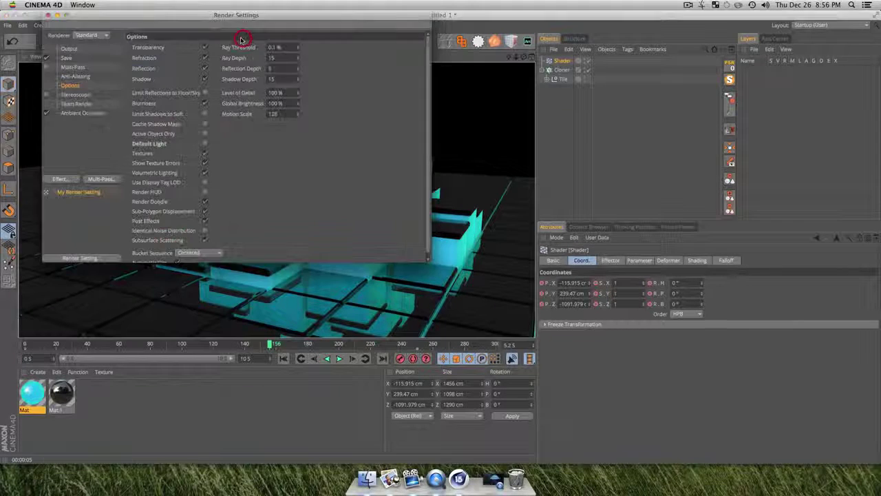
{"action": "left_click", "coordinate": [90, 36]}
{"action": "left_click", "coordinate": [89, 55]}
{"action": "left_click", "coordinate": [48, 15]}
{"action": "key", "text": "super+r"}
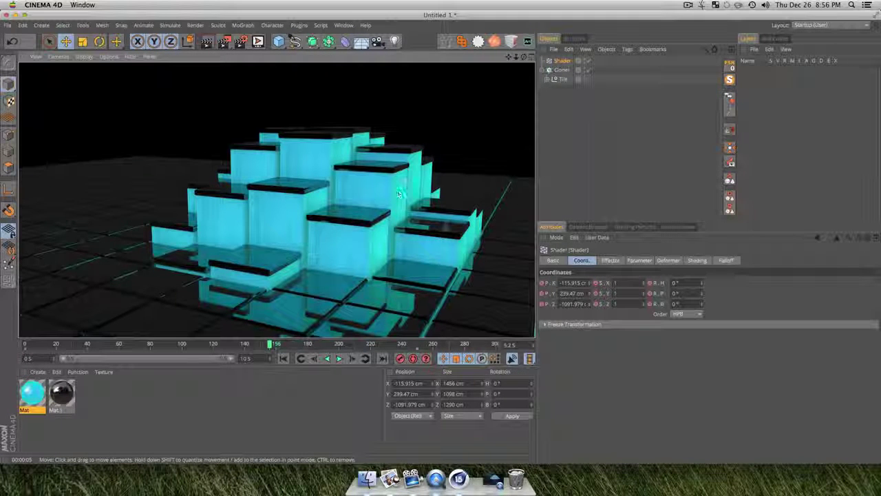
Step: Add a Delay effector to the Cloner
{"action": "key", "text": "3"}
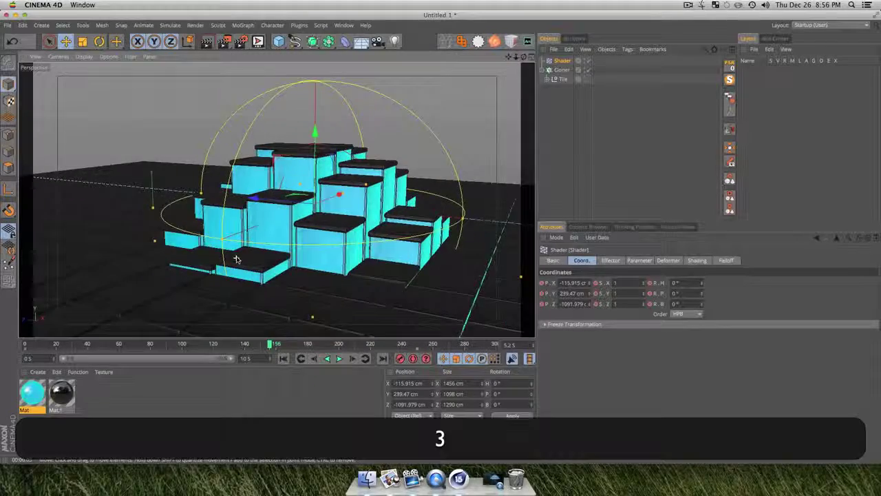
{"action": "left_click_drag", "start_coordinate": [238, 258], "coordinate": [275, 272]}
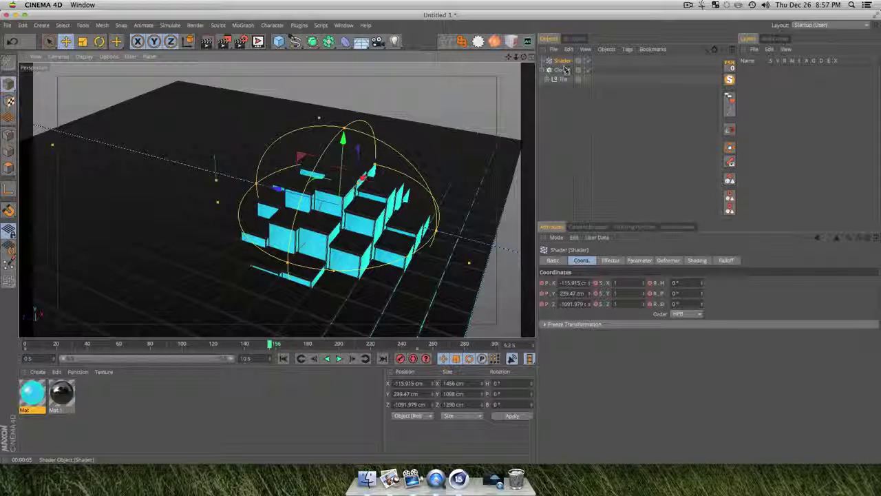
{"action": "key", "text": "3"}
{"action": "left_click_drag", "start_coordinate": [268, 223], "coordinate": [277, 234]}
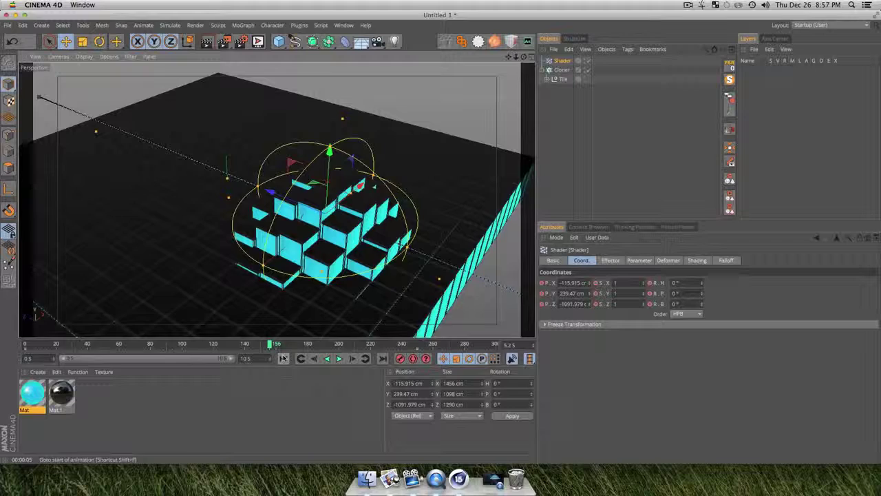
{"action": "left_click", "coordinate": [562, 70]}
{"action": "left_click", "coordinate": [242, 26]}
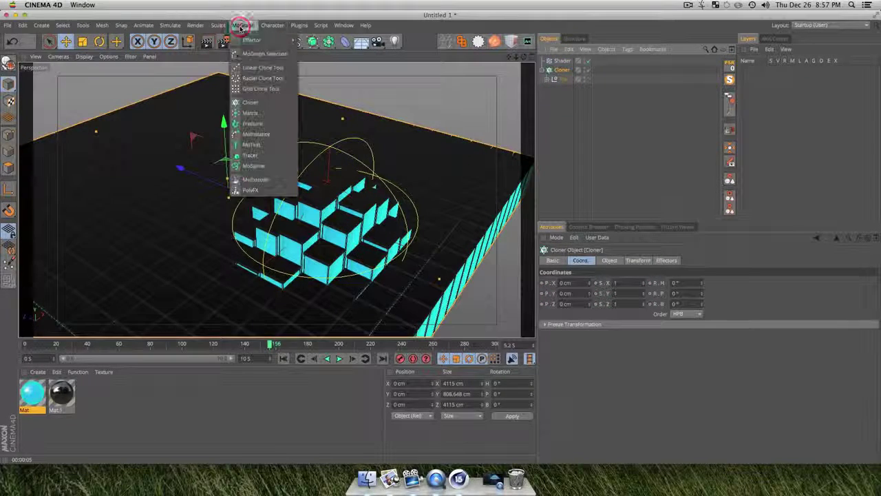
{"action": "mouse_move", "coordinate": [256, 40]}
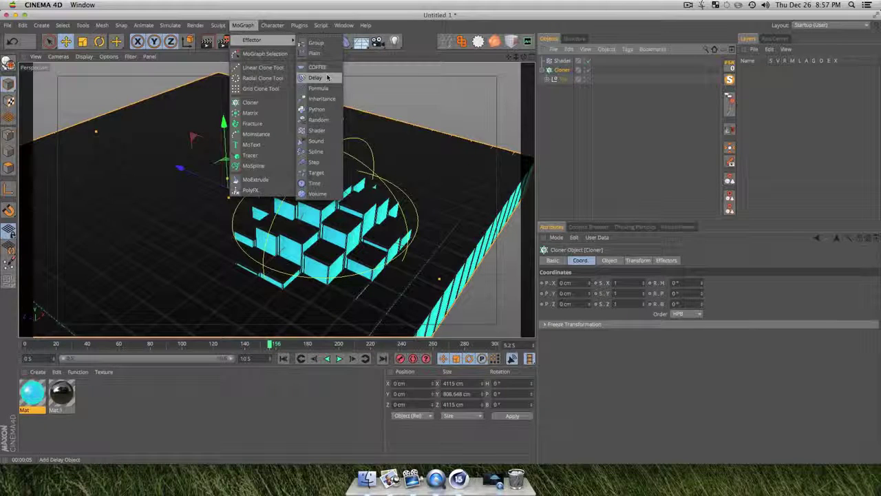
{"action": "left_click", "coordinate": [316, 77]}
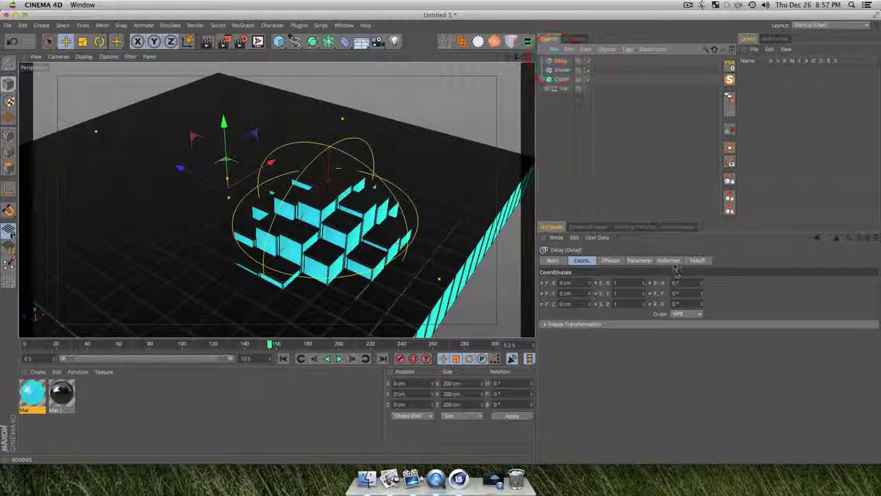
Step: Set the Delay effector's mode to Spring and its strength to 75%
{"action": "left_click", "coordinate": [633, 262]}
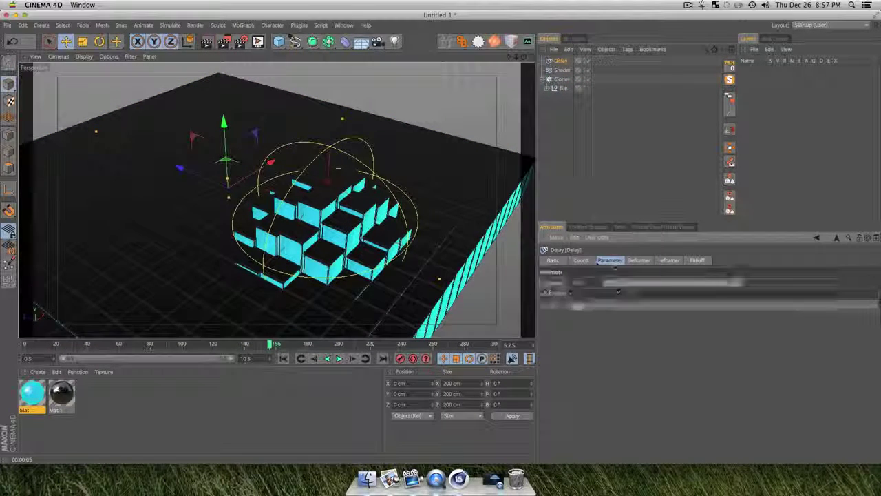
{"action": "left_click", "coordinate": [610, 260]}
{"action": "left_click", "coordinate": [582, 306]}
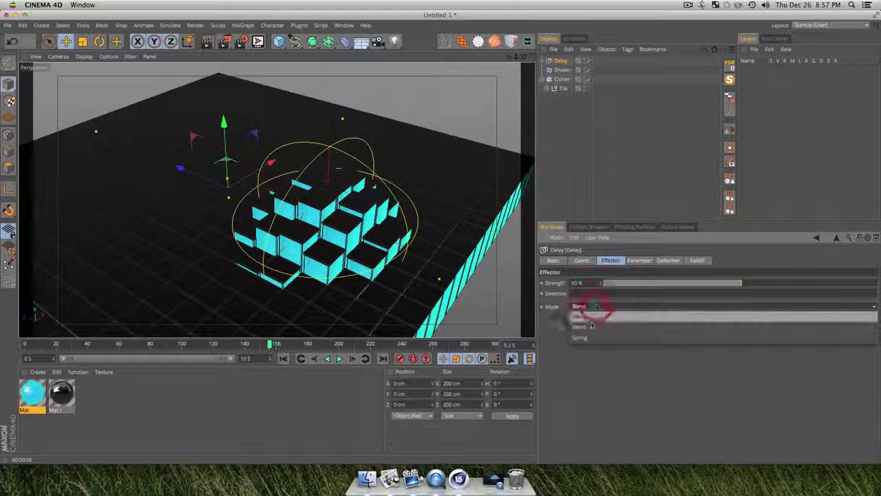
{"action": "left_click", "coordinate": [585, 337]}
{"action": "left_click_drag", "start_coordinate": [738, 283], "coordinate": [809, 285]}
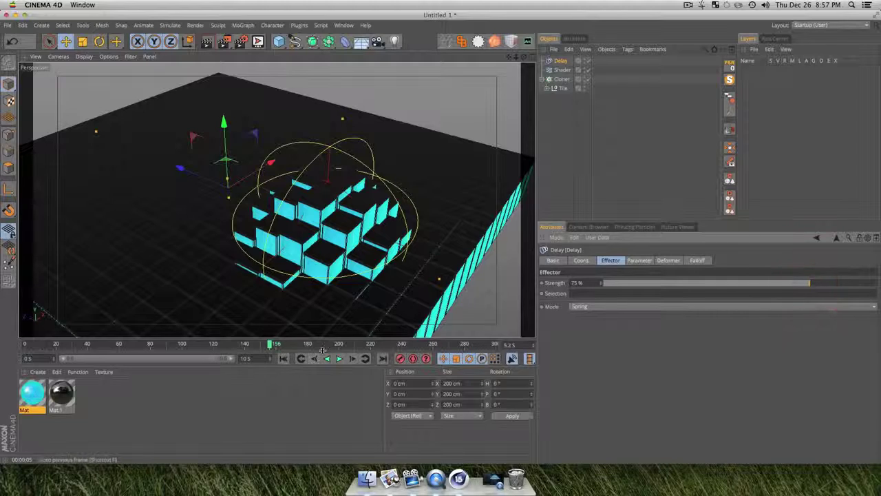
Step: Play the spring-delayed animation briefly from the start and change the viewport's display shading mode
{"action": "left_click", "coordinate": [282, 359]}
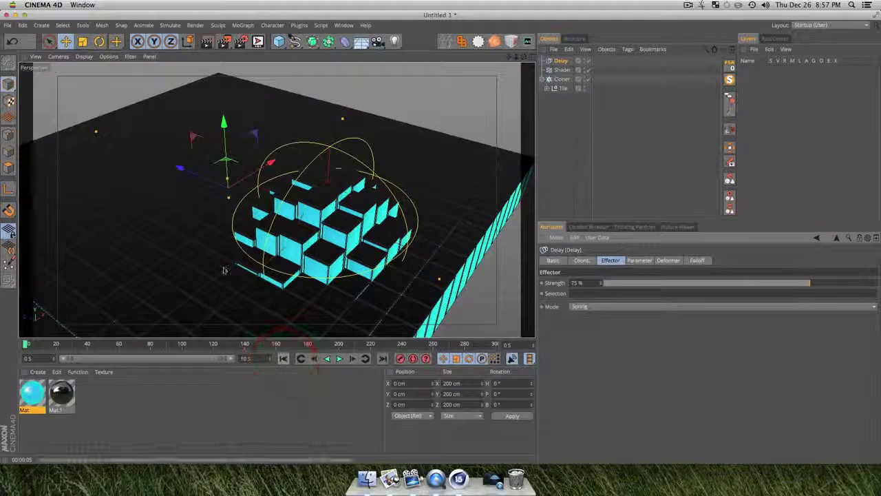
{"action": "left_click", "coordinate": [339, 358]}
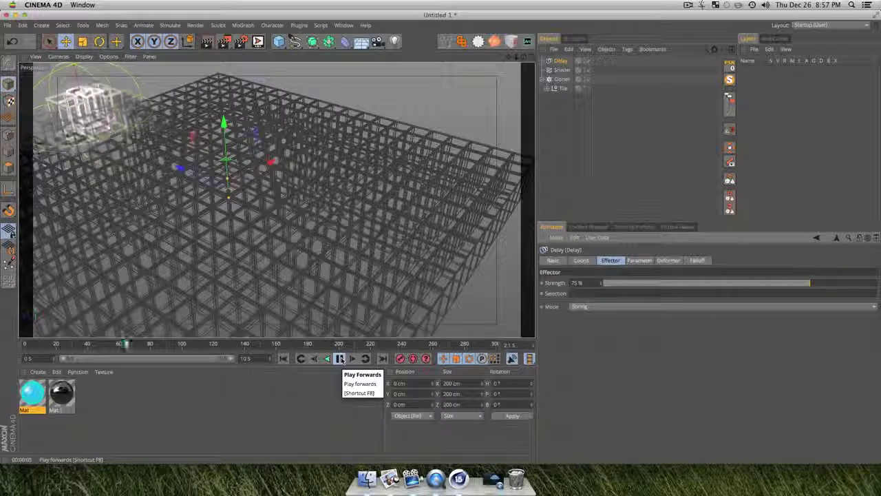
{"action": "left_click", "coordinate": [340, 358]}
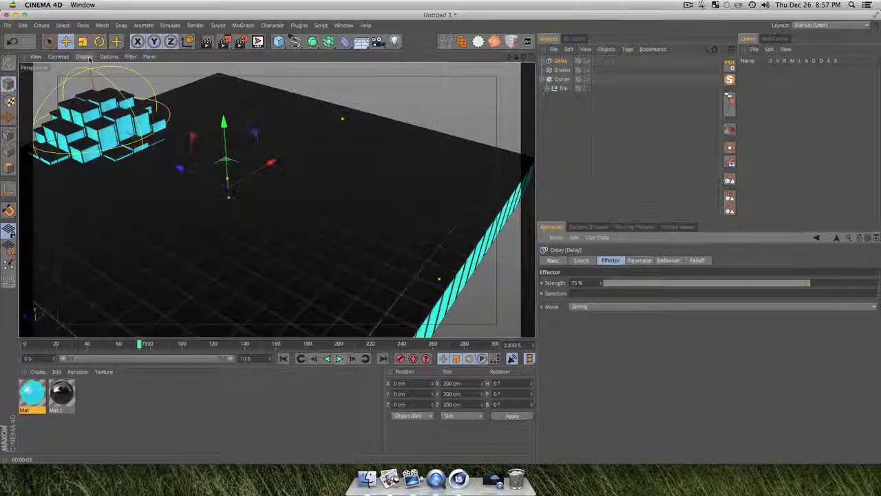
{"action": "left_click", "coordinate": [84, 56]}
{"action": "left_click", "coordinate": [91, 72]}
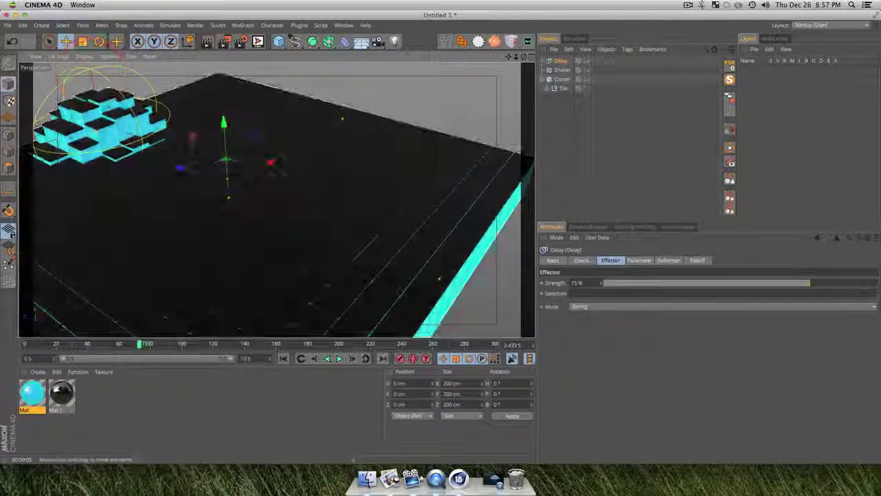
Step: Continue playing the delayed ripple, stop at frame 169 and render a preview of the view
{"action": "left_click", "coordinate": [338, 359]}
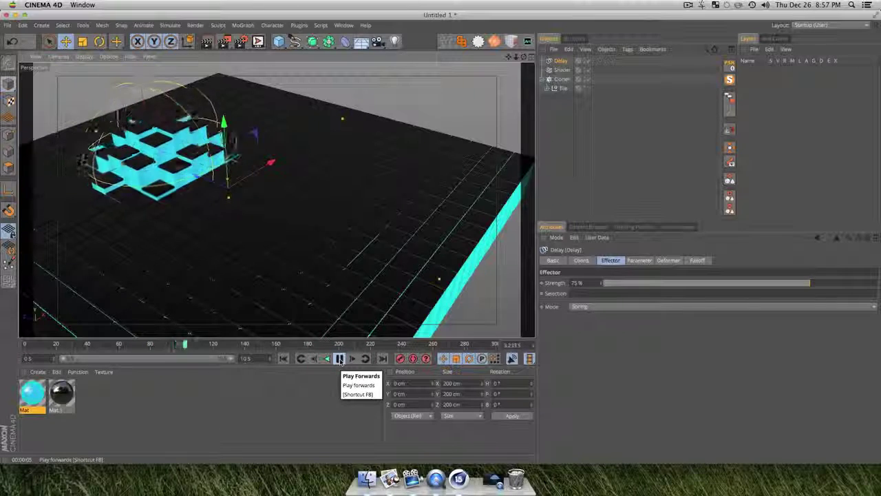
{"action": "left_click", "coordinate": [340, 358]}
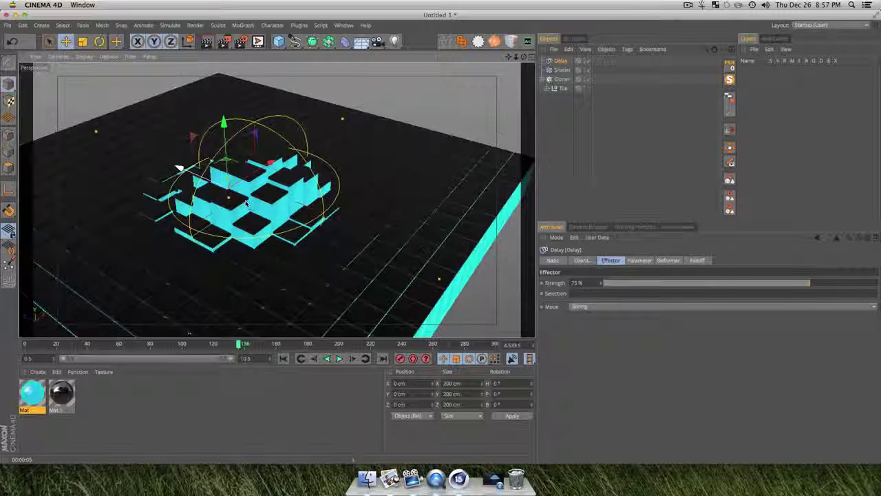
{"action": "left_click", "coordinate": [339, 358]}
{"action": "left_click", "coordinate": [339, 359]}
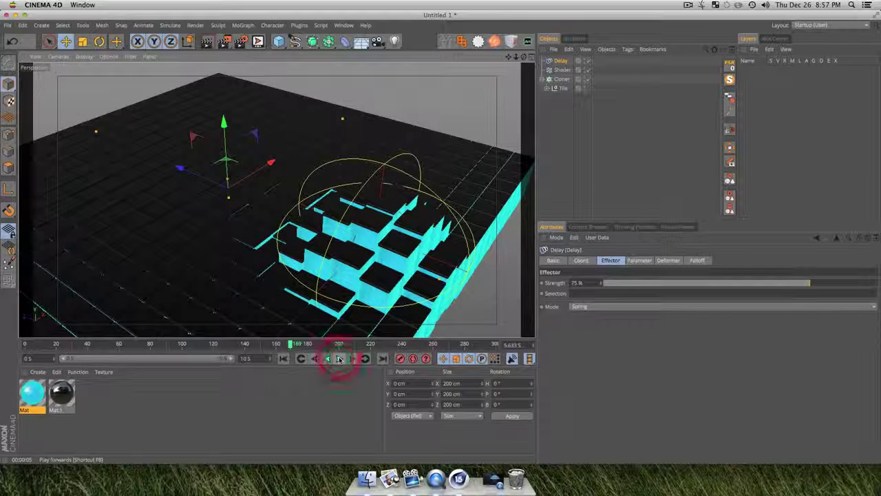
{"action": "key", "text": "super+r"}
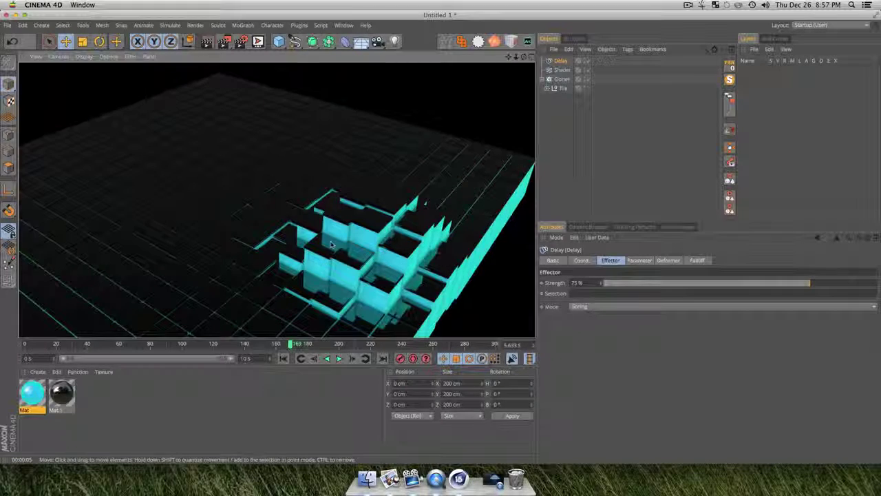
{"action": "key", "text": "3"}
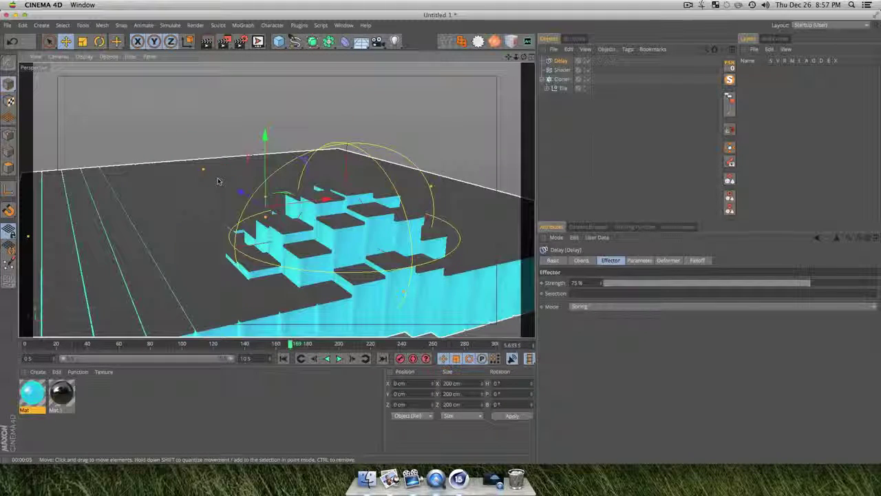